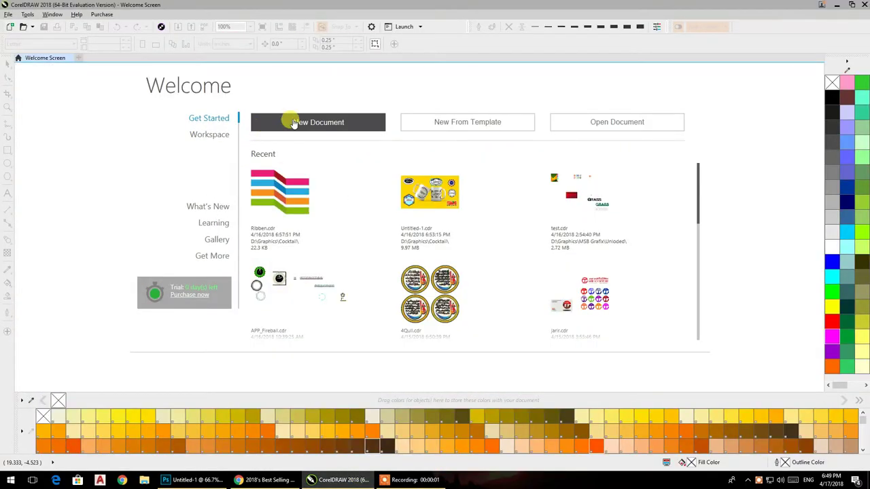
Step: Create a new blank Letter-size document, Untitled-1, from the Welcome Screen
left_click(294, 123)
left_click(430, 332)
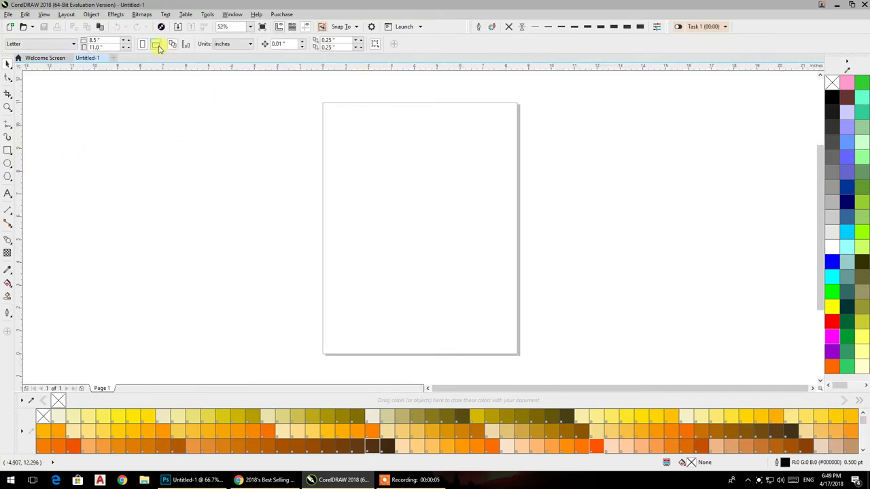
Step: Switch the page to landscape and draw a 3.5 × 2 inch rectangle
left_click(156, 45)
left_click(8, 151)
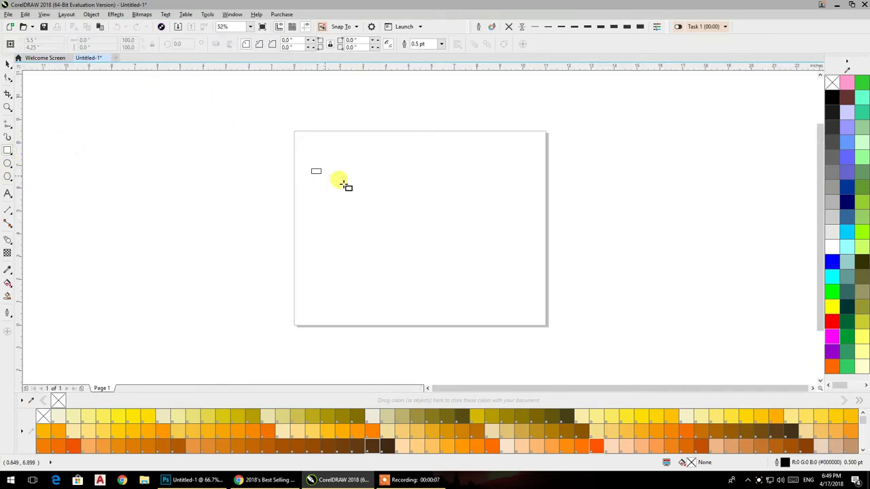
left_click_drag(311, 168, 456, 237)
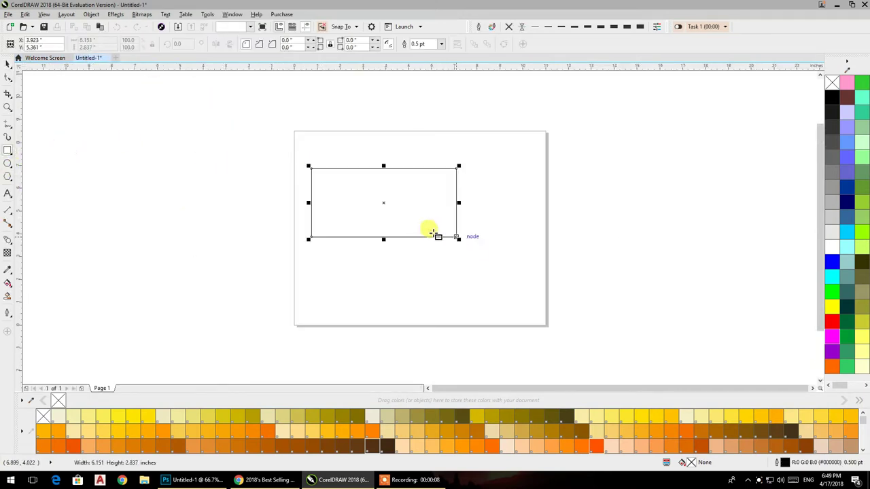
left_click(172, 116)
left_click(340, 168)
type("3.5")
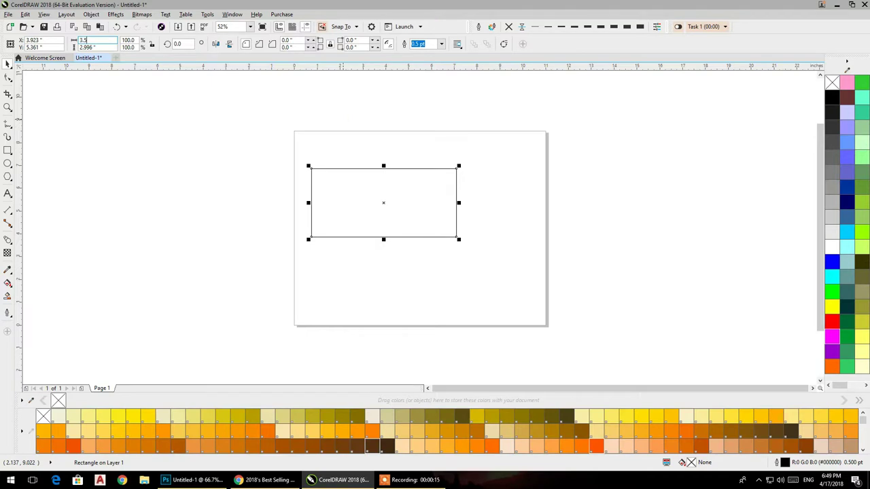
type("2")
key("Return")
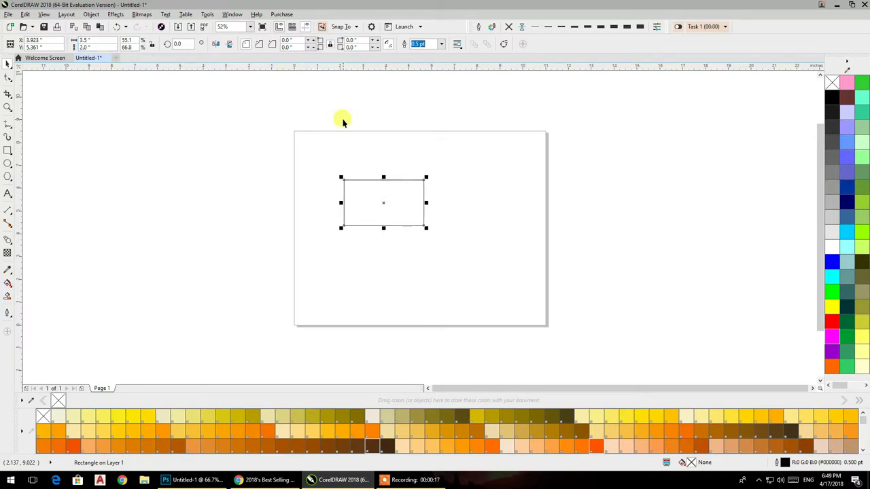
Step: Centre the rectangle on the page and place a duplicate directly beneath it
key("p")
key("shift+F2")
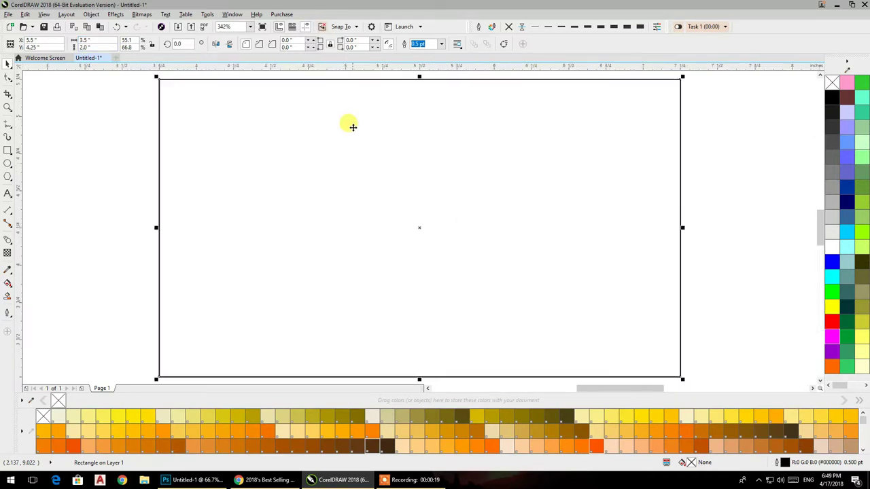
scroll(129, 129, "down", 2)
mouse_move(134, 132)
left_mouse_down()
mouse_move(259, 165)
mouse_move(305, 163)
mouse_move(322, 311)
left_mouse_up()
scroll(374, 229, "down", 2)
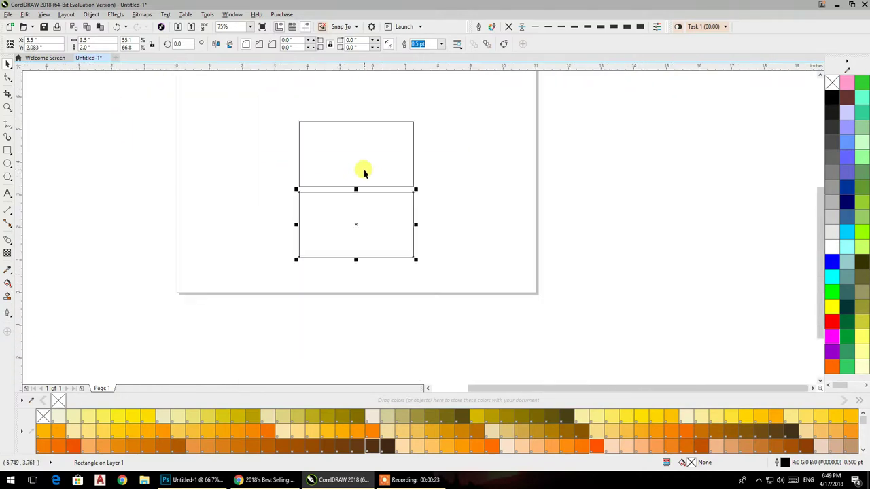
left_click_drag(438, 111, 283, 271)
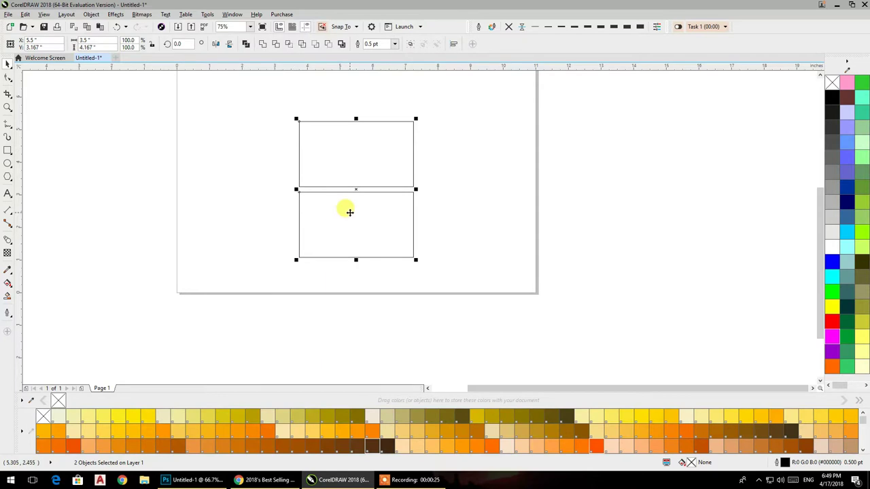
left_click(389, 152)
scroll(389, 152, "up", 2)
Step: Import old-wood-texture_1122-767 from Graphics > MSB Grafix > Grounds and place it on the page
right_click(551, 155)
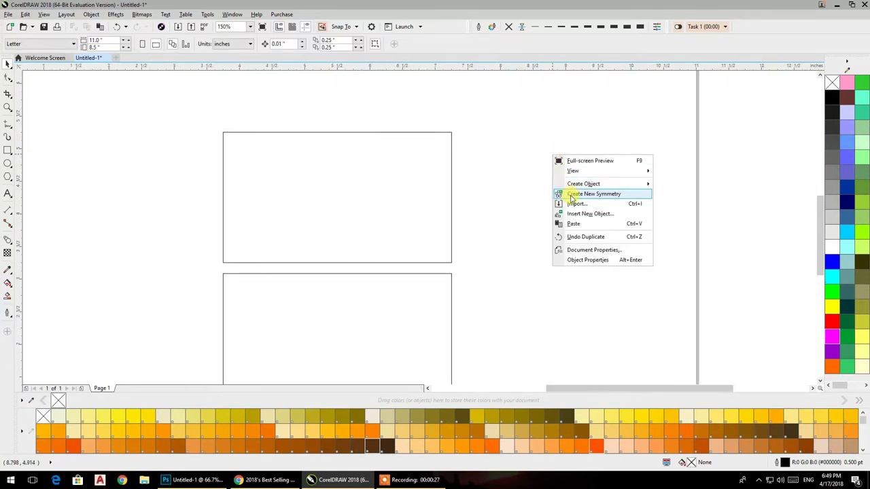
left_click(575, 204)
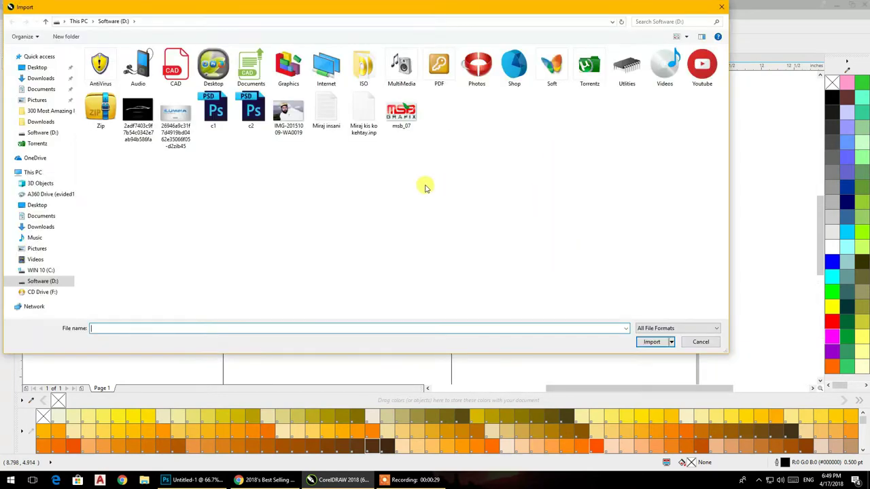
double_click(287, 67)
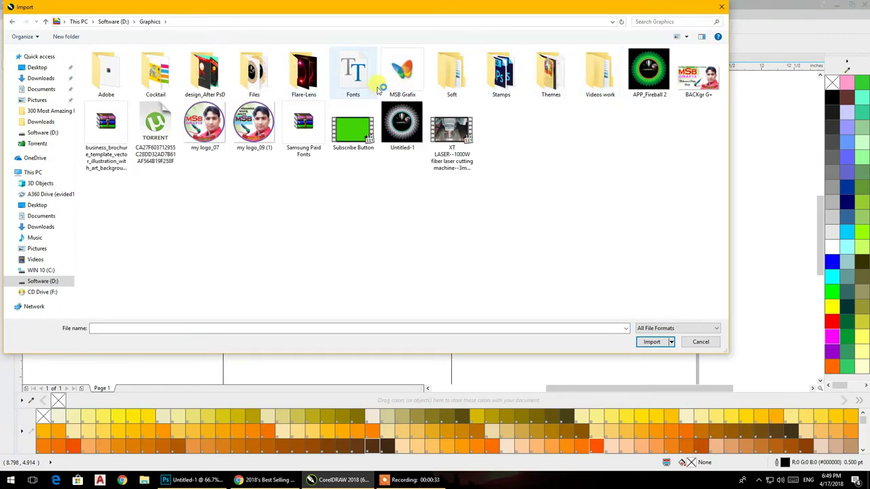
double_click(401, 76)
double_click(362, 80)
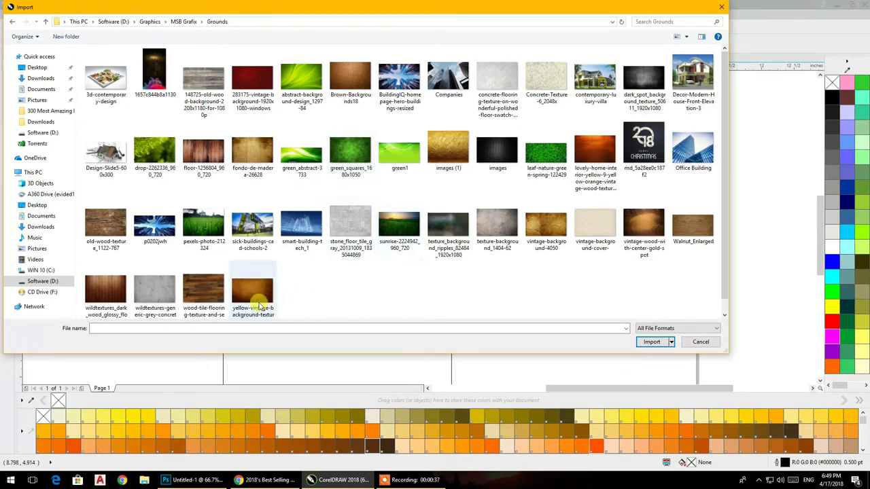
left_click(120, 230)
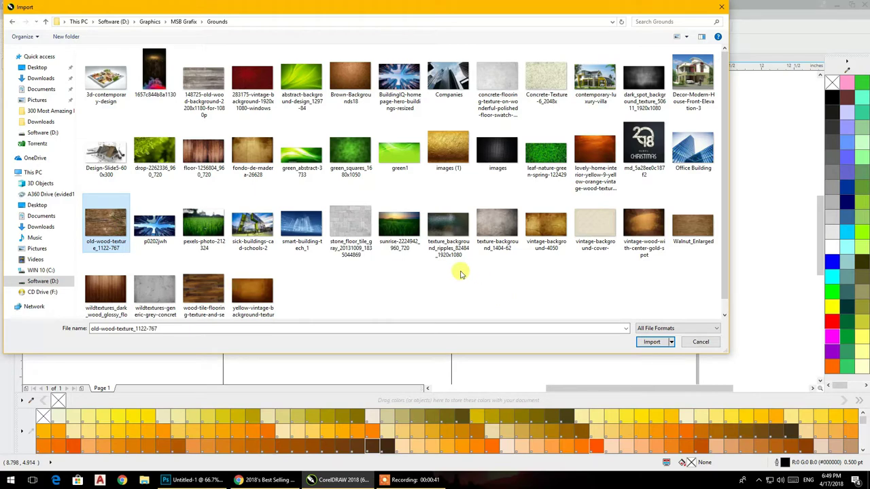
left_click(647, 342)
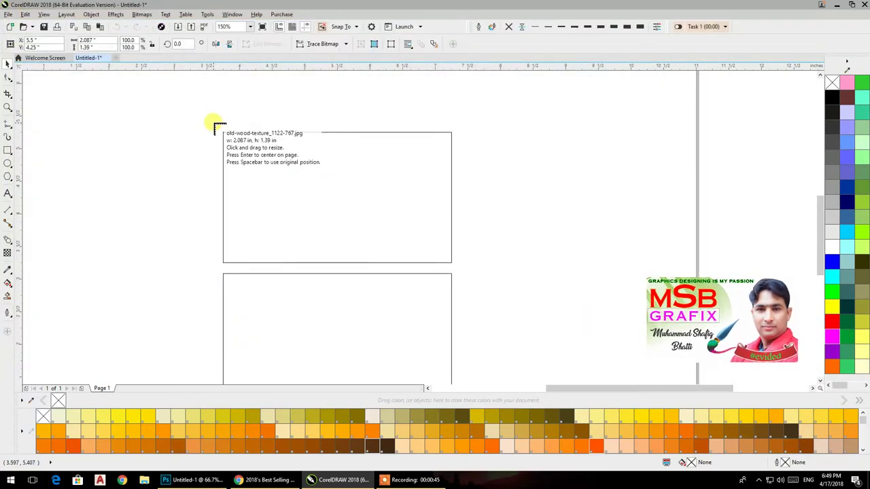
left_click_drag(215, 123, 456, 284)
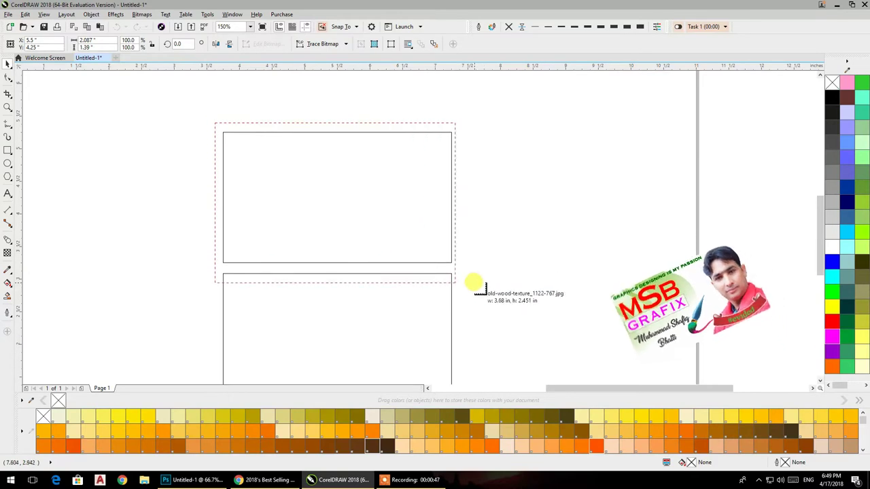
Step: PowerClip the wood texture inside the top card rectangle
left_click_drag(342, 224, 582, 214)
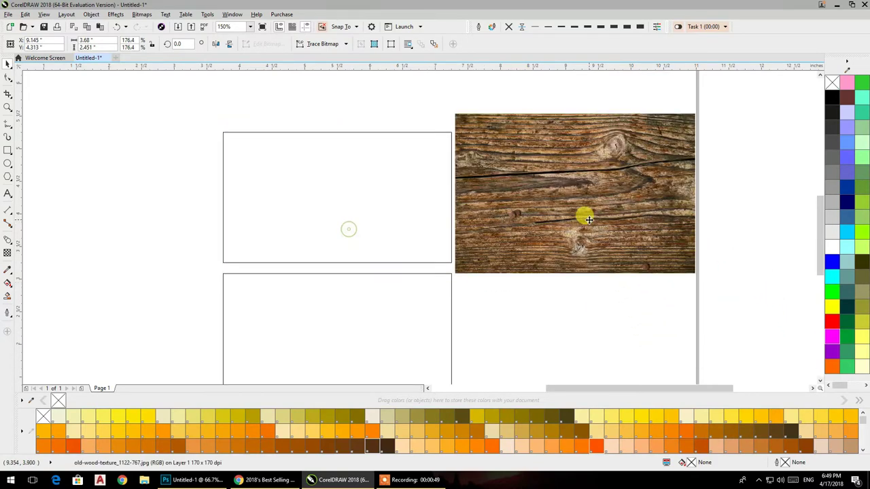
right_click(569, 183)
left_click(574, 185)
left_click(374, 181)
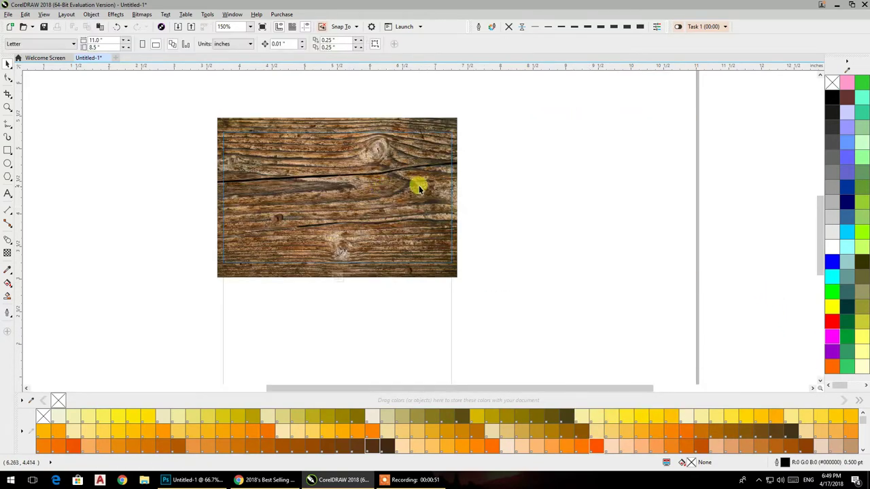
left_click(441, 188)
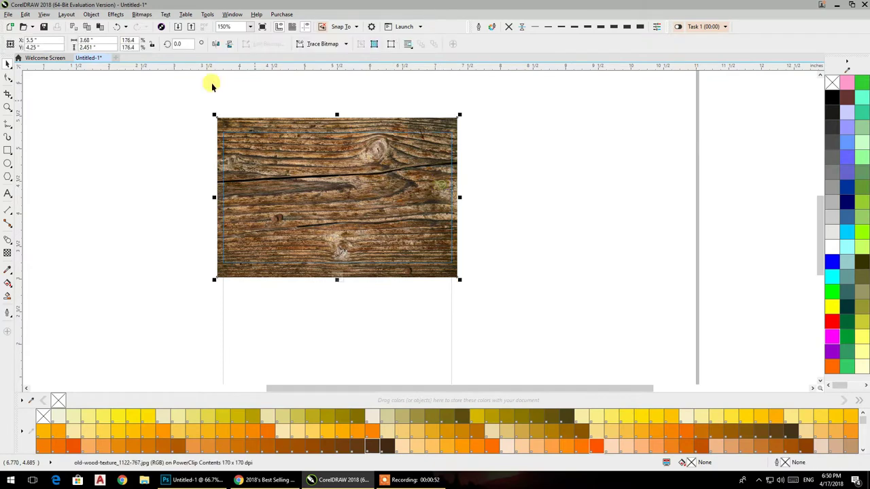
left_click(148, 18)
Step: Darken the wood texture in Image Adjustment Lab with brightness -61 and contrast -18
left_click(163, 49)
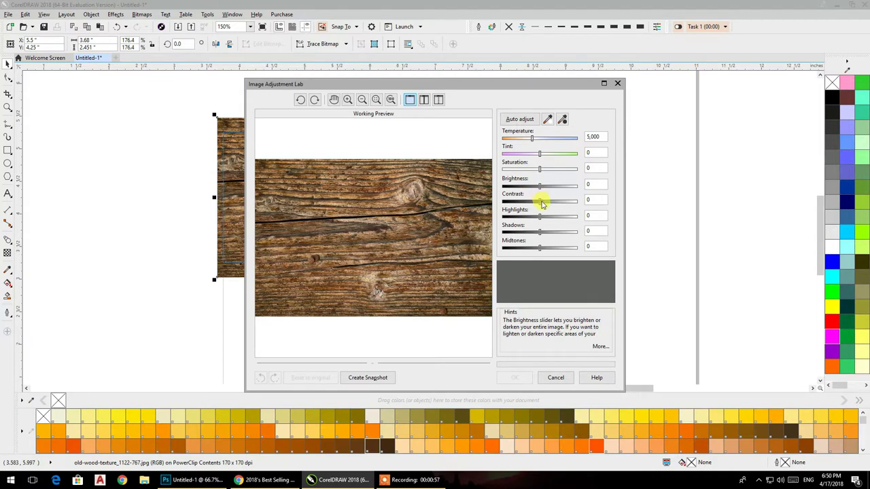
left_click_drag(542, 203, 534, 206)
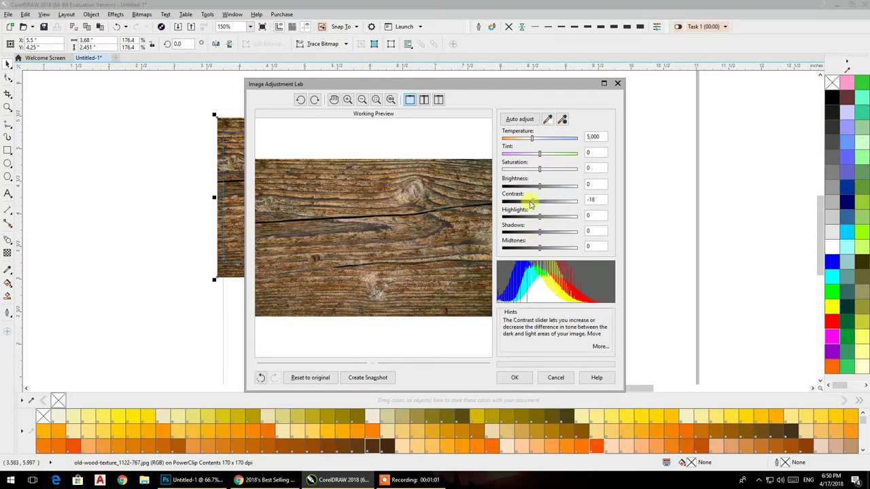
left_click_drag(541, 189, 518, 192)
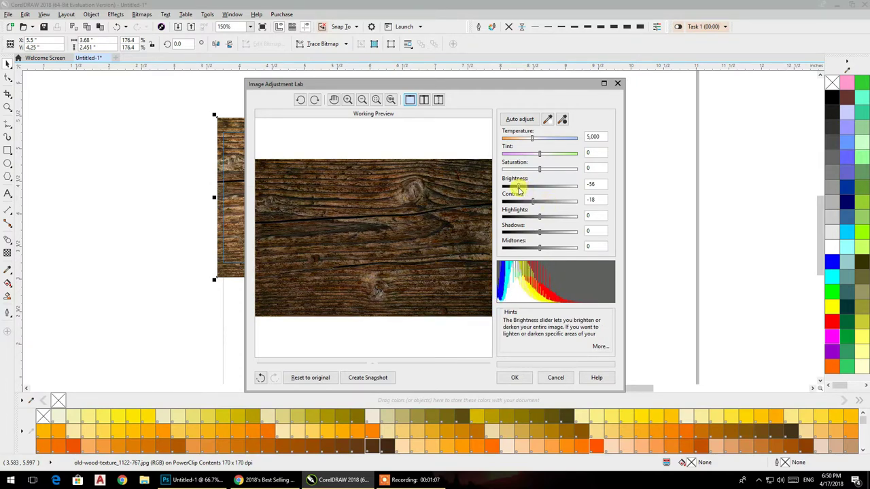
left_click(534, 168)
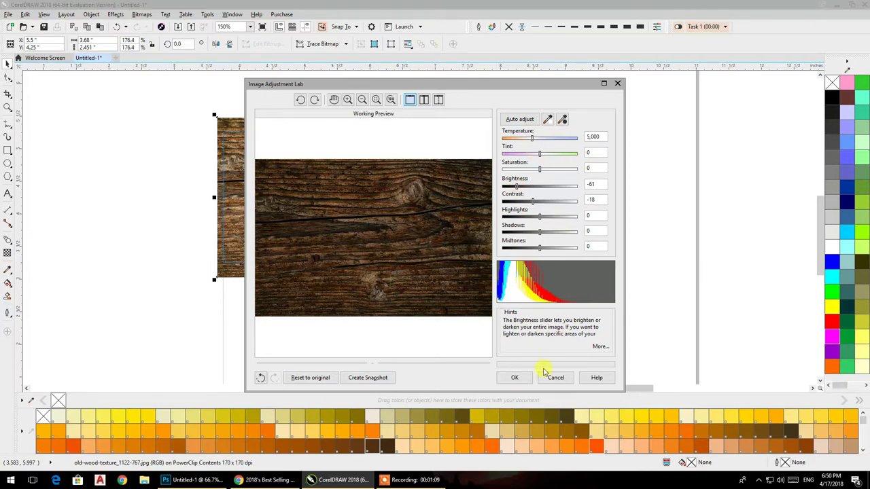
left_click(514, 378)
Step: Draw a tall rectangle left of the wood card, overlapping its left side
left_click(549, 207)
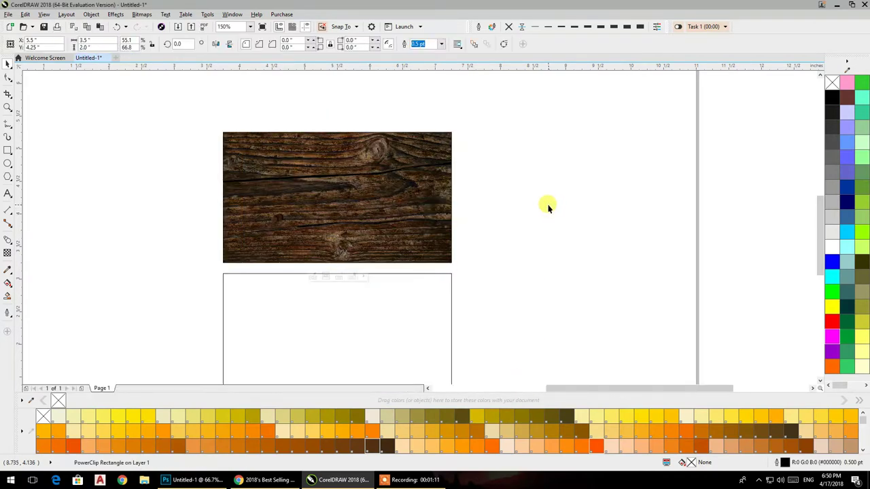
scroll(480, 206, "left", 1)
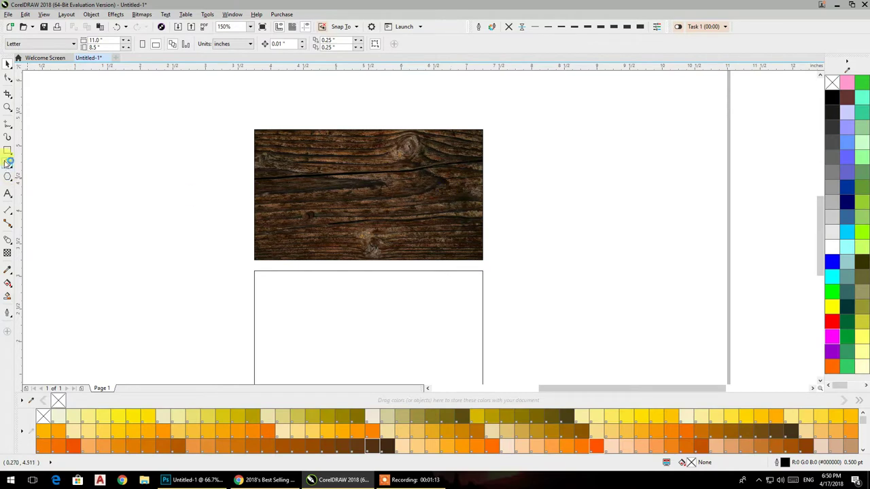
left_click(8, 151)
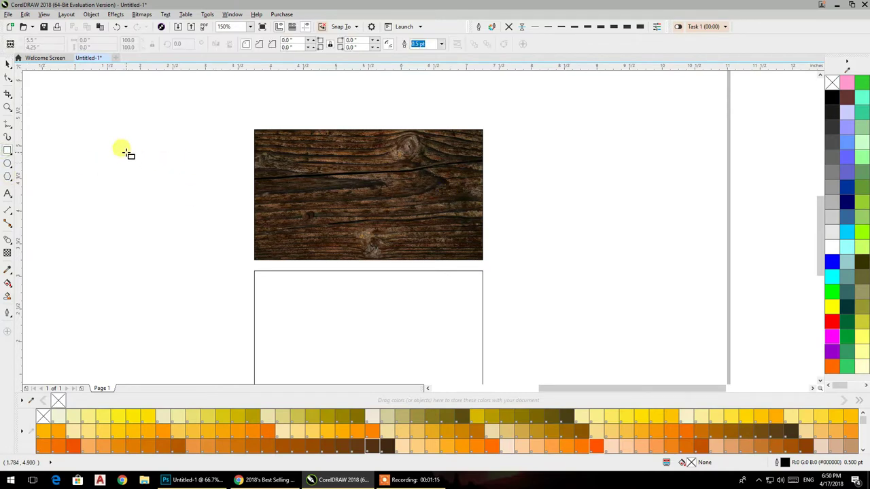
left_click_drag(122, 172, 227, 205)
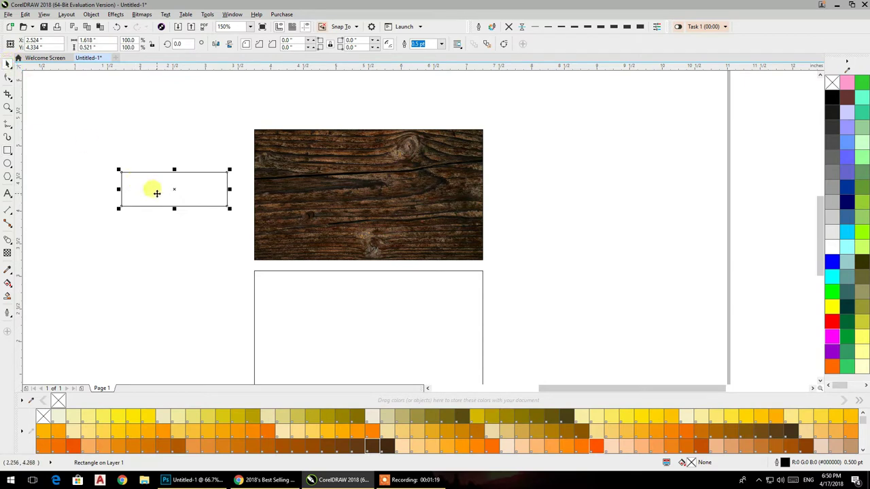
left_click_drag(173, 210, 174, 288)
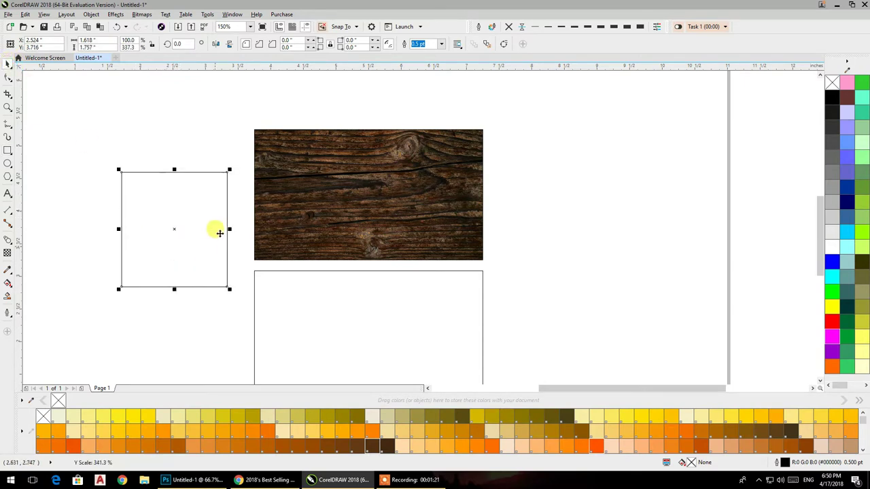
left_click_drag(228, 229, 252, 228)
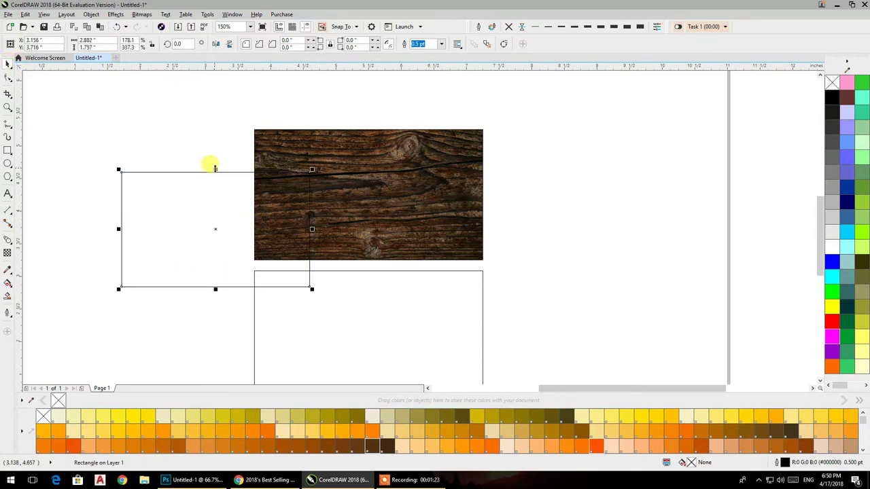
left_click_drag(215, 169, 210, 109)
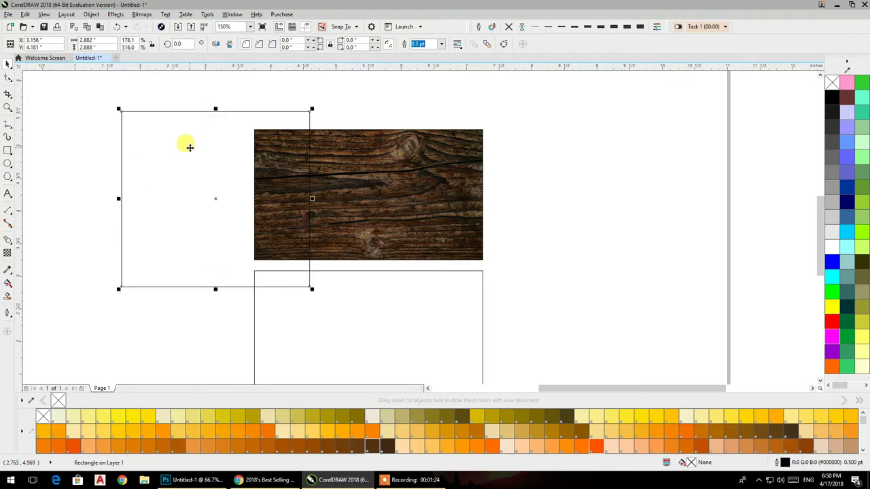
Step: Convert the rectangle to curves and drag its top-right node left to slant the edge
left_click(502, 44)
left_click(8, 76)
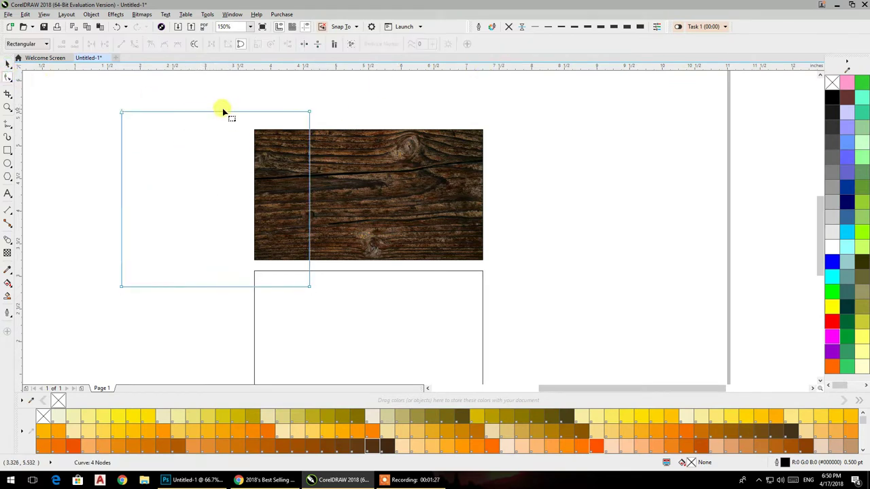
left_click_drag(309, 111, 223, 112)
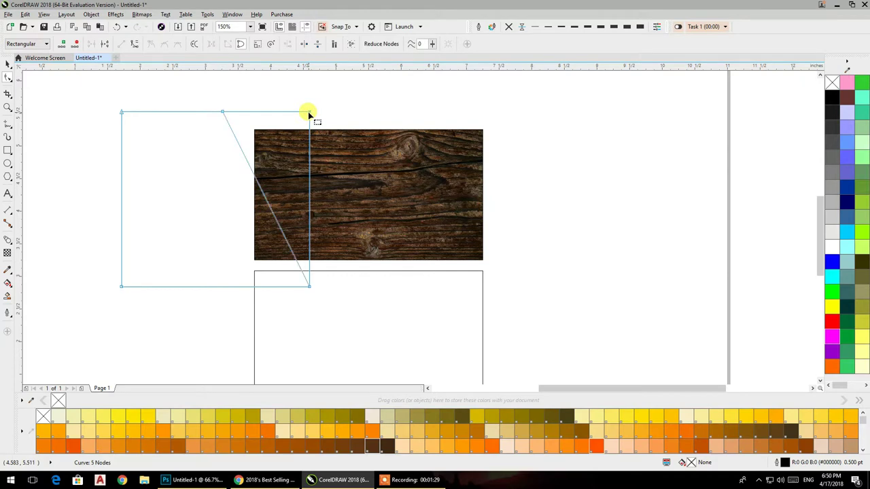
left_click(6, 68)
Step: Fill the slanted shape white, make it transparent, and PowerClip it inside the wood card
right_click(171, 168)
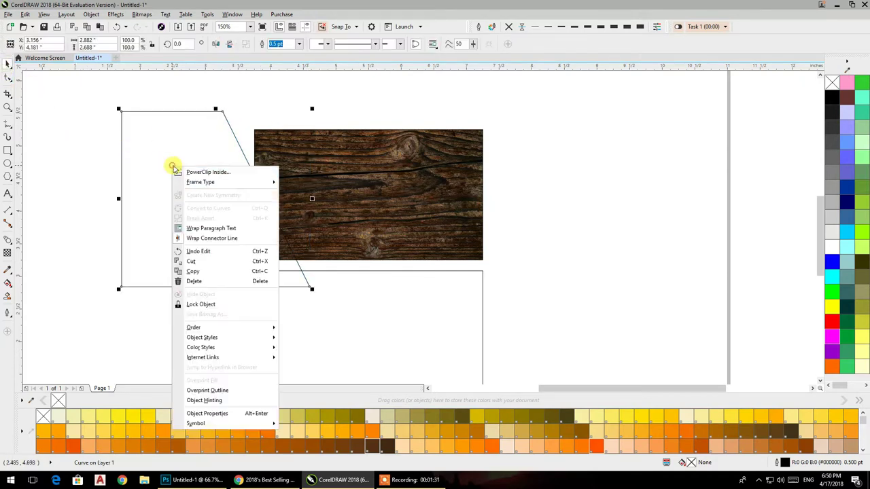
left_click(176, 136)
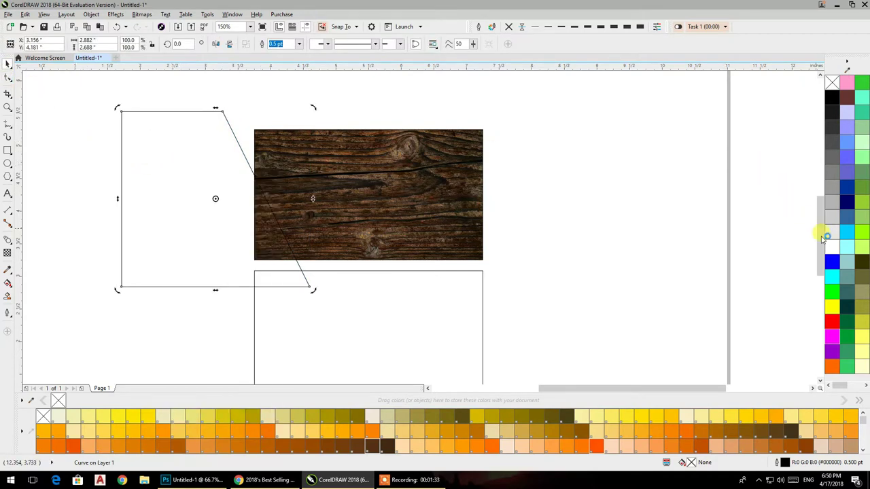
left_click(508, 31)
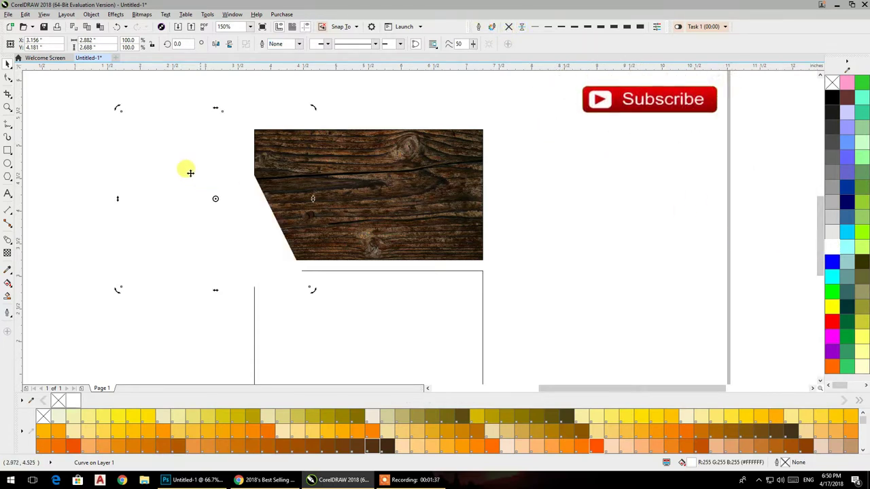
left_click(8, 253)
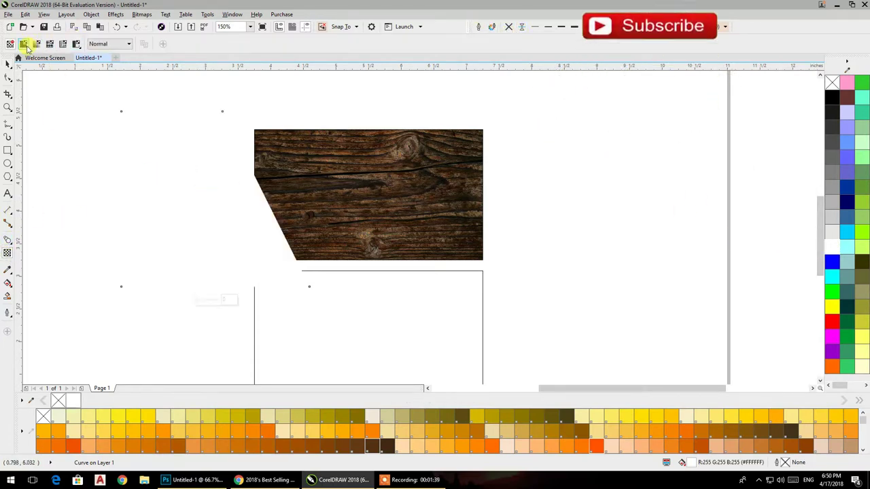
left_click(7, 65)
left_click(159, 163)
right_click(170, 167)
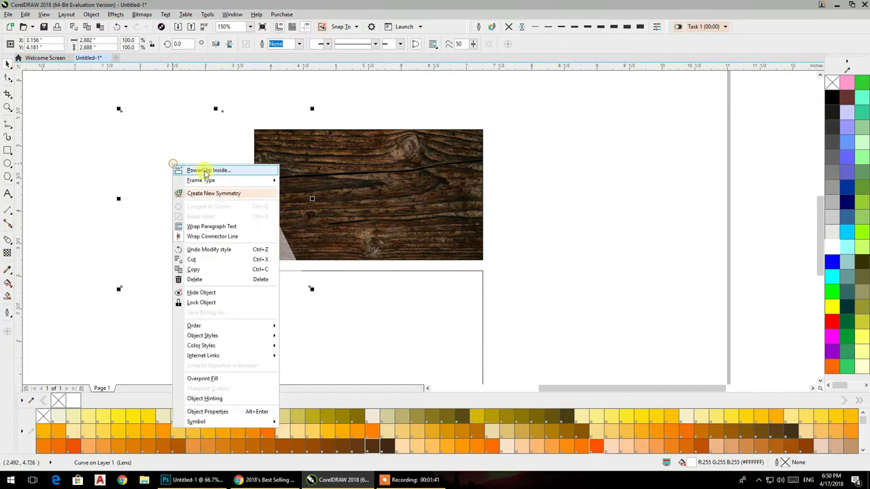
left_click(204, 170)
left_click(311, 167)
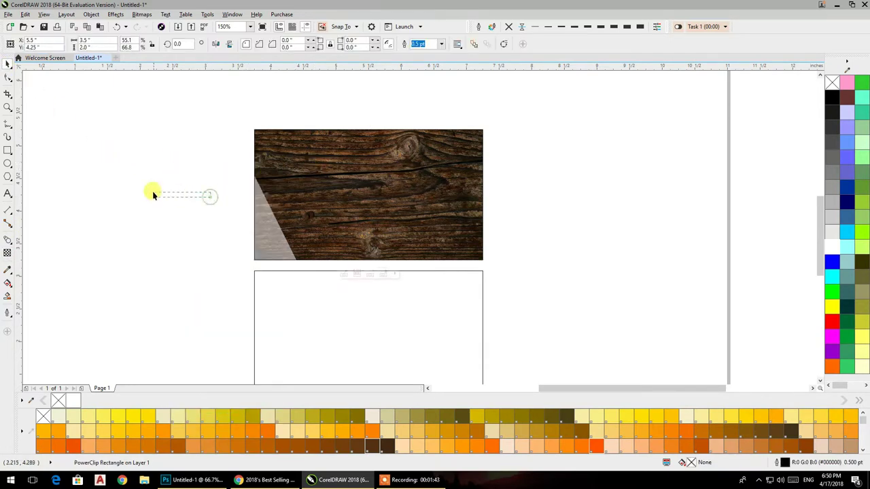
Step: Reposition the pale overlay inside the wood card and place a shifted copy to its left
left_click(230, 191)
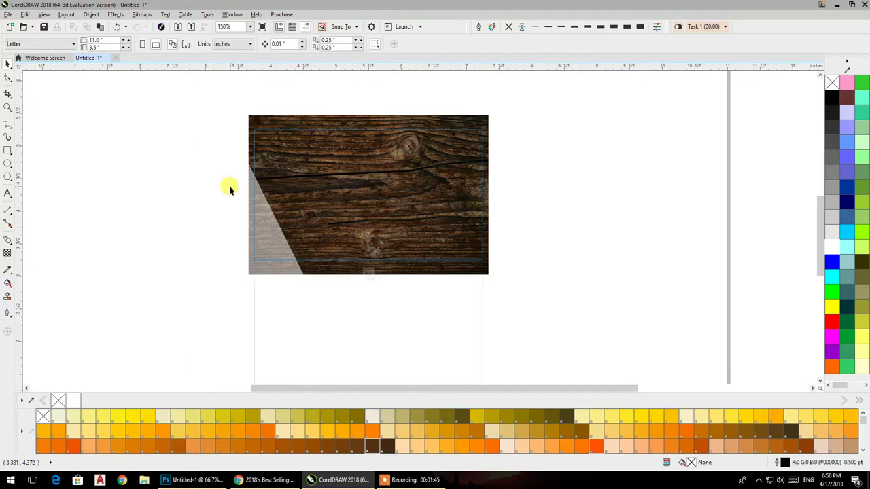
left_click_drag(230, 191, 277, 184)
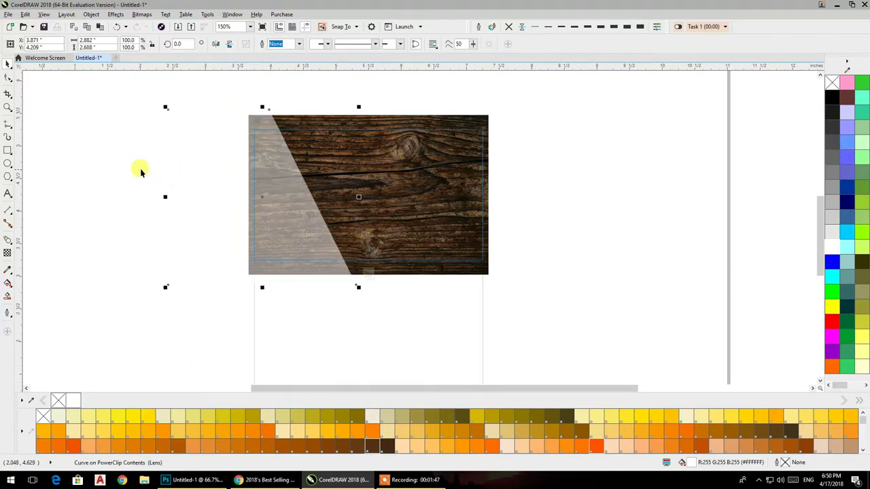
left_click(88, 145, "ctrl")
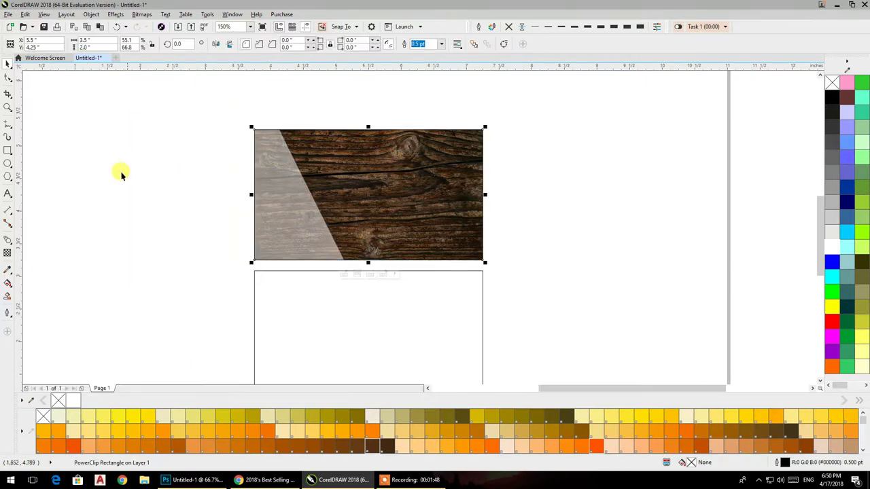
left_click(70, 179)
left_click(258, 197)
left_click(260, 192, "ctrl")
left_click(223, 184)
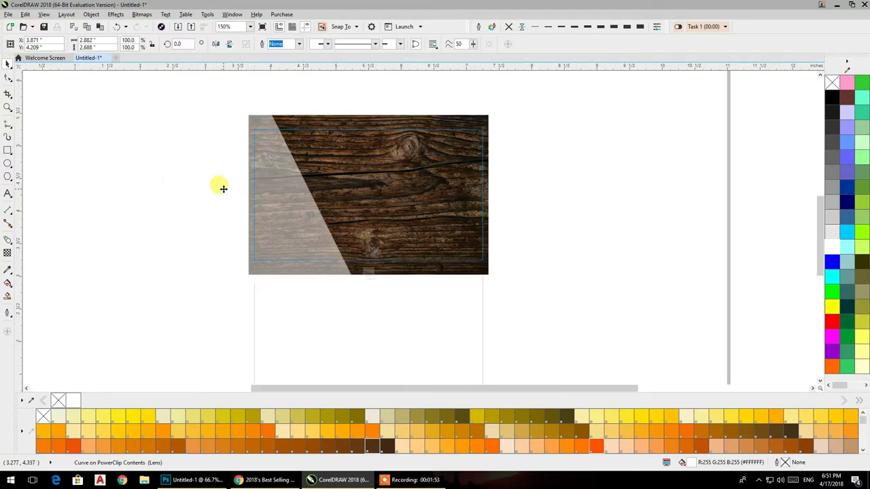
left_click_drag(223, 188, 202, 196)
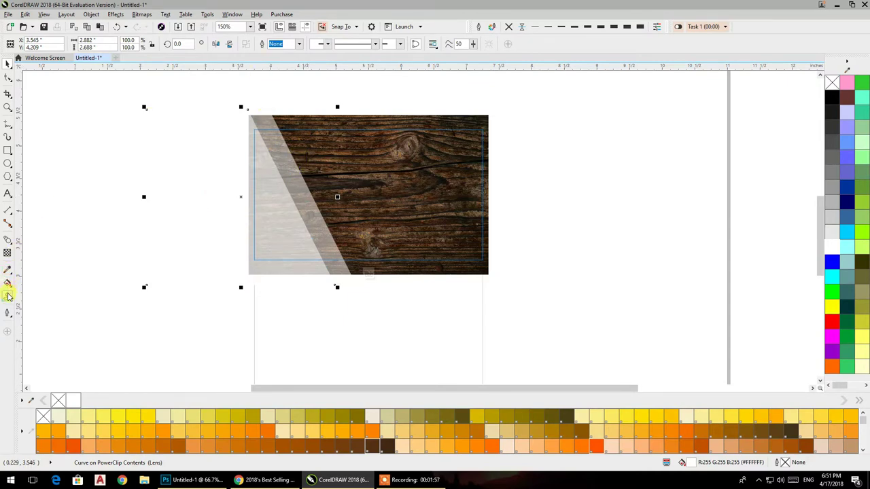
Step: Smart Fill a diagonal strip between the overlays and position it across the wood
left_click(283, 168)
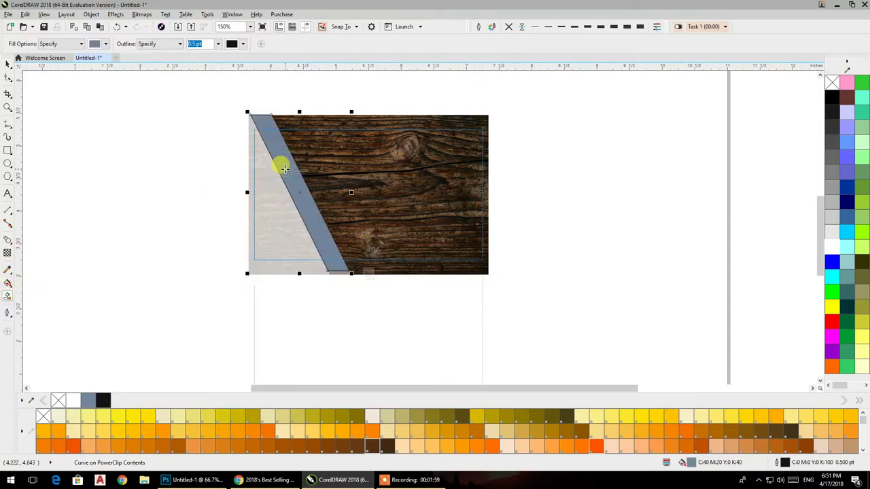
left_click(8, 64)
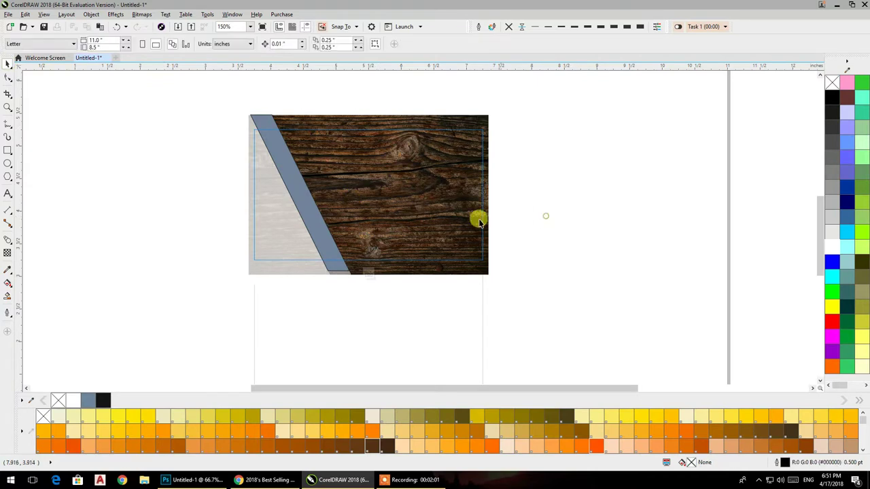
left_click_drag(311, 214, 361, 212)
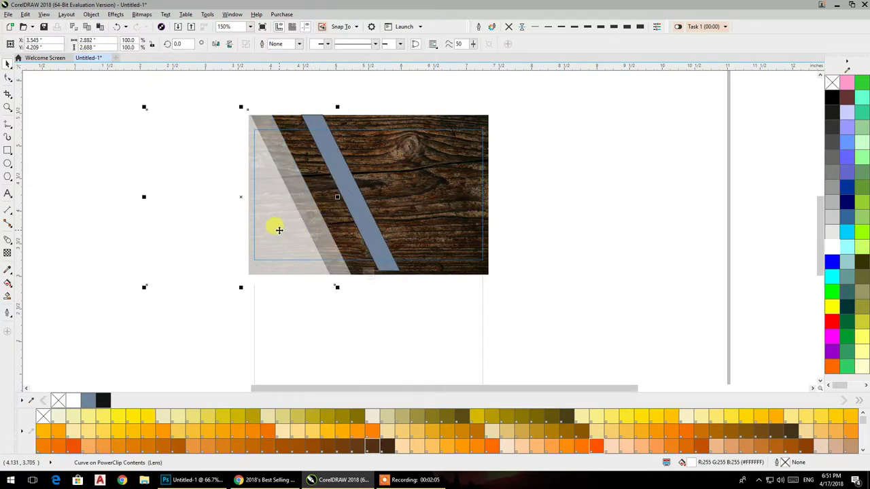
mouse_move(279, 229)
left_mouse_down()
mouse_move(296, 230)
mouse_move(291, 220)
left_mouse_up()
Step: Make the strip white, outline-free and 50% transparent, then finish editing the card contents
left_click(349, 197)
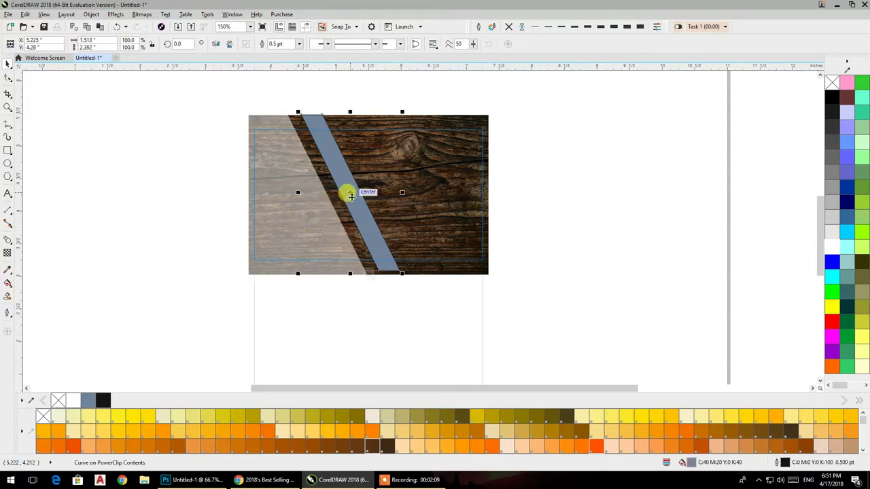
left_click(833, 248)
left_click(510, 30)
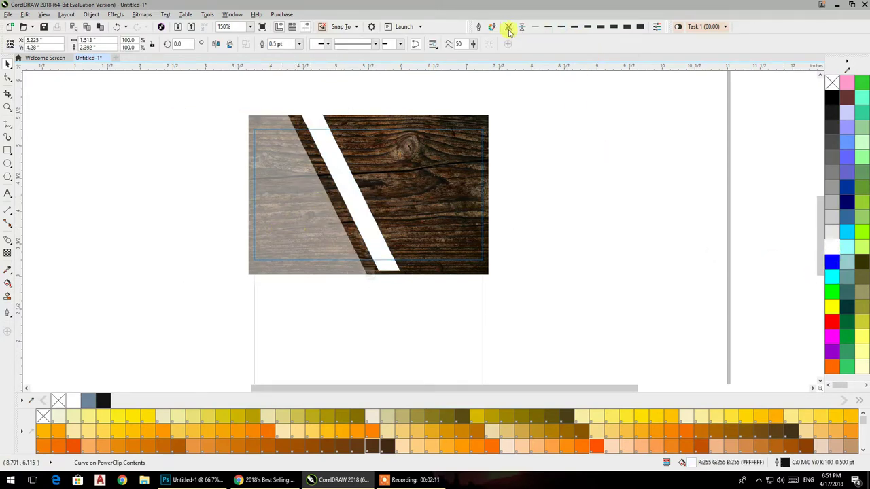
left_click(7, 253)
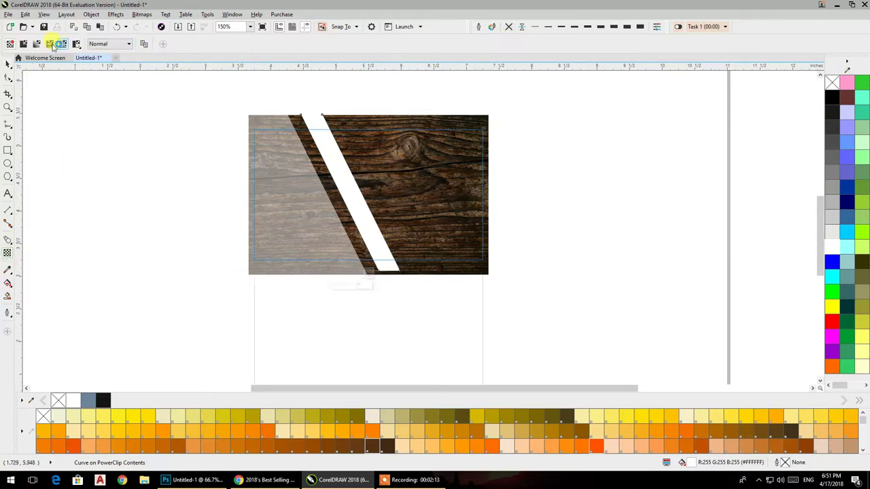
left_click(23, 44)
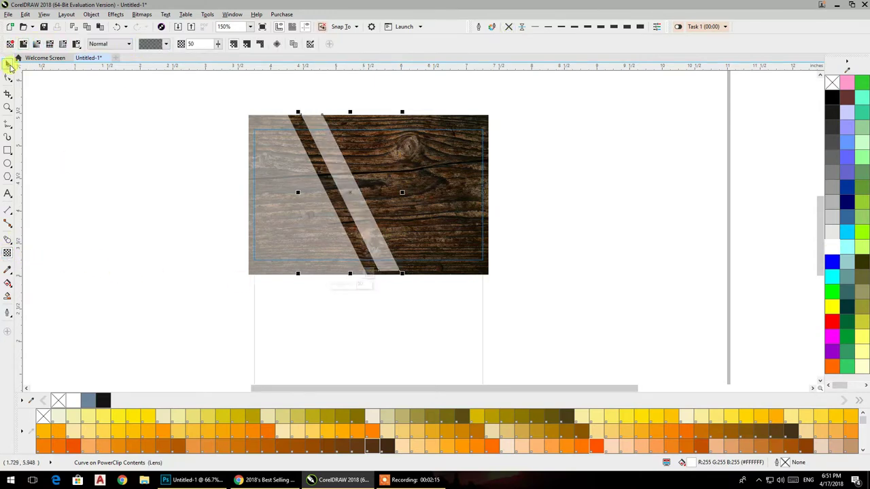
left_click(7, 63)
left_click(154, 129)
left_click(156, 129)
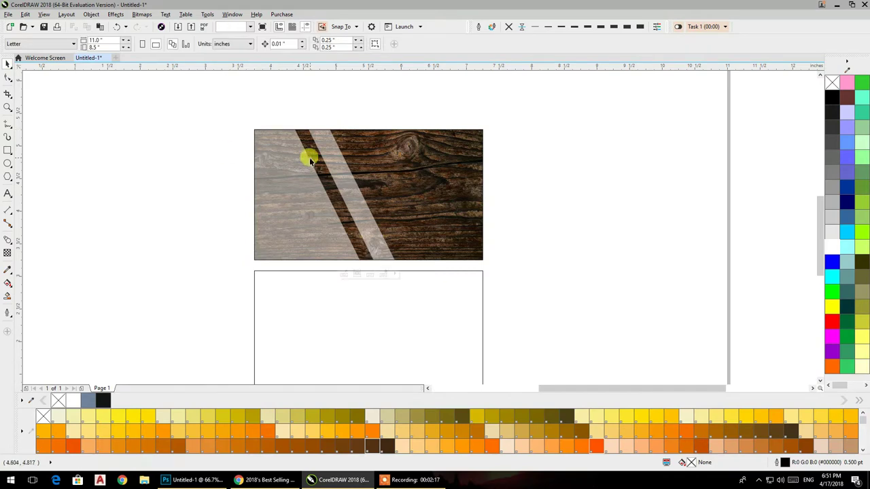
left_click(309, 160)
Step: Draw a thin band across the card's lower left, ending at the diagonal stripe
left_click(573, 142)
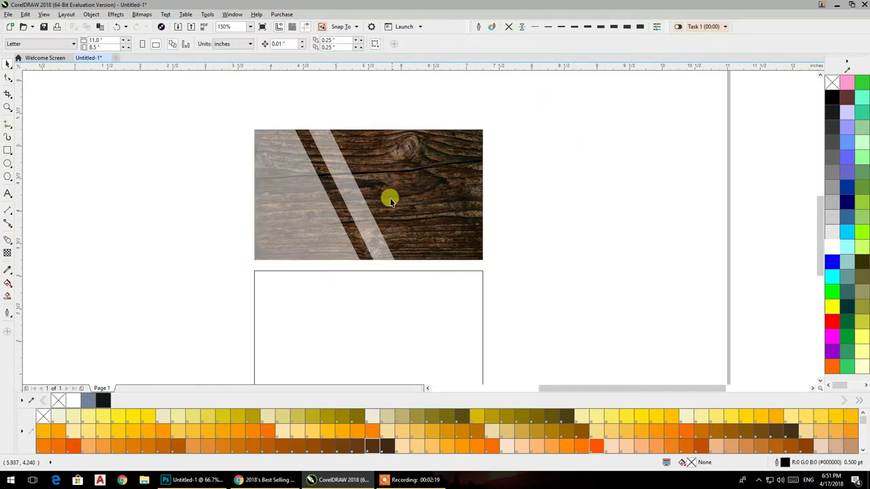
scroll(388, 190, "up", 2)
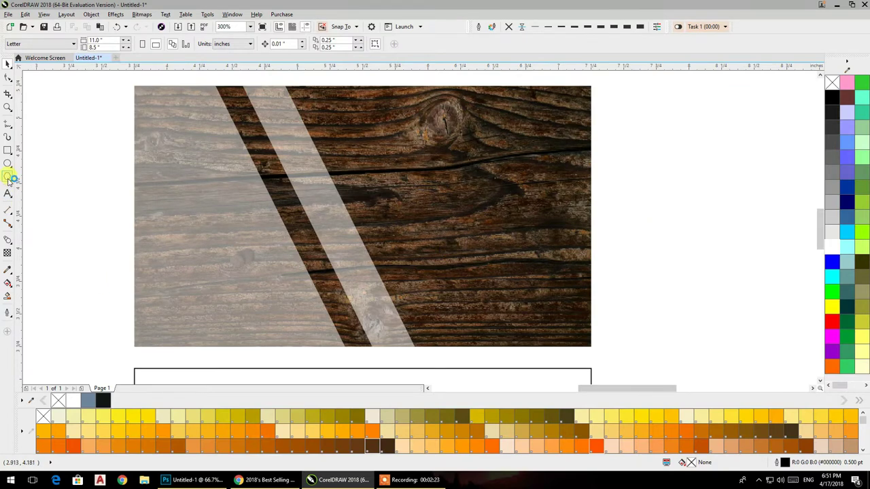
left_click(7, 151)
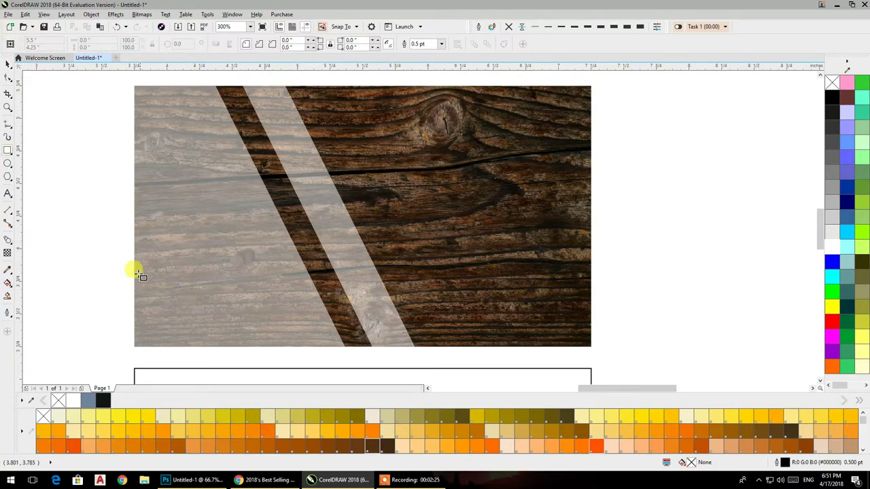
left_click_drag(136, 260, 435, 289)
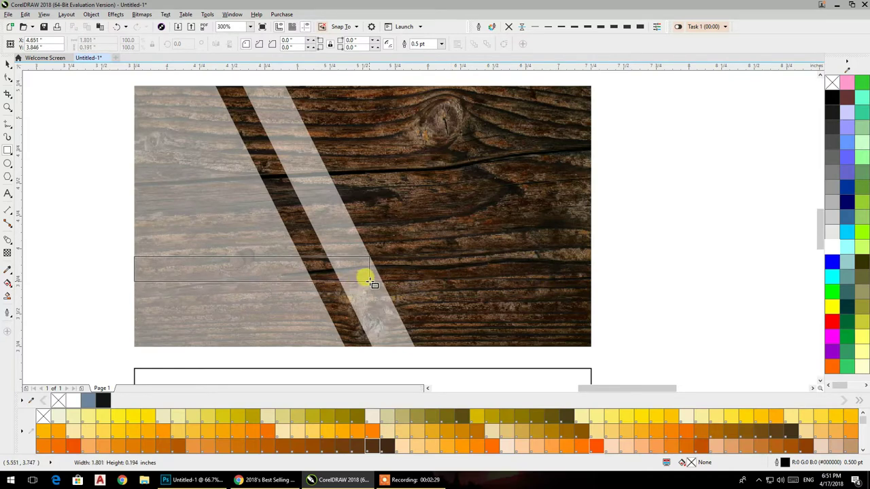
left_click_drag(435, 289, 387, 294)
left_click(8, 78)
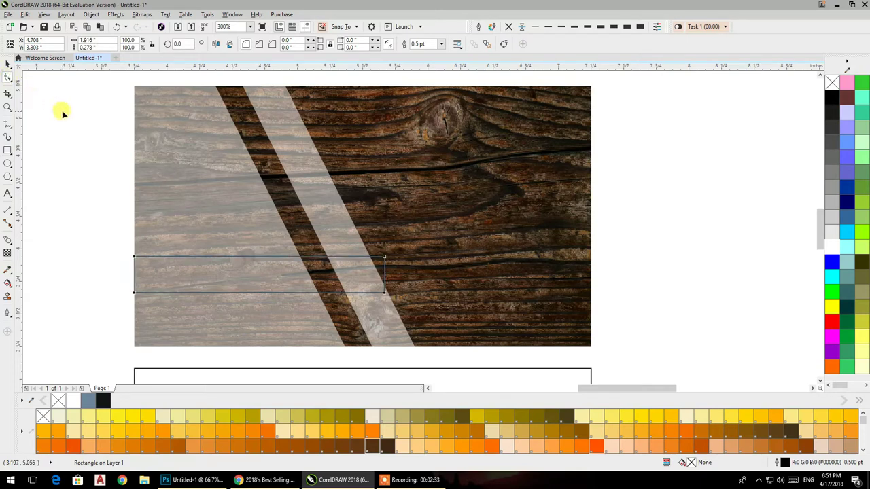
key("ctrl+q")
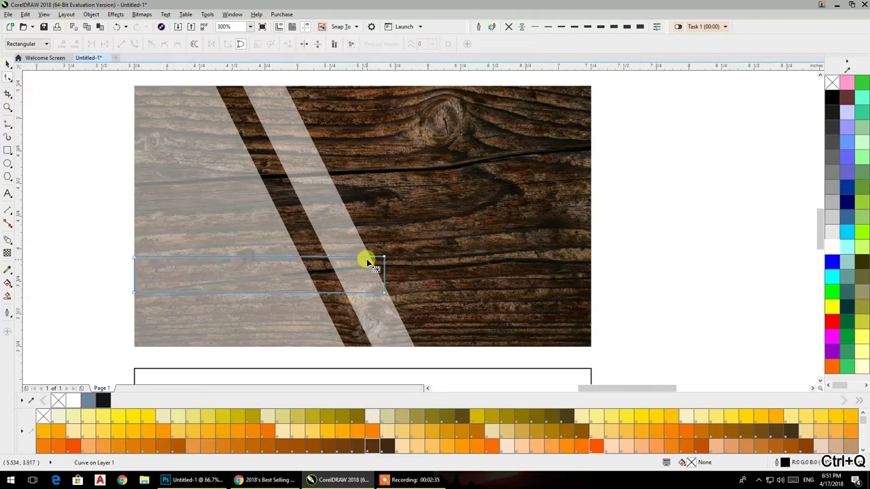
Step: Convert the band to curves and edit its right-end nodes into a slant
left_click(369, 258)
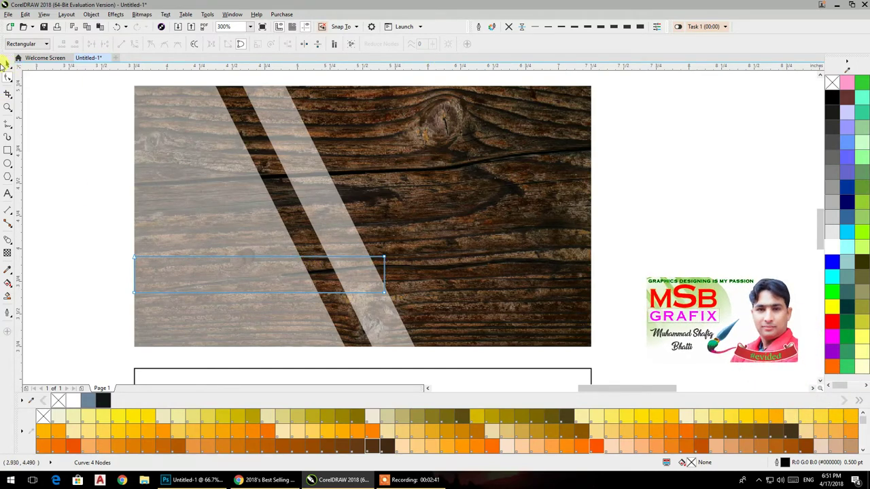
left_click(7, 64)
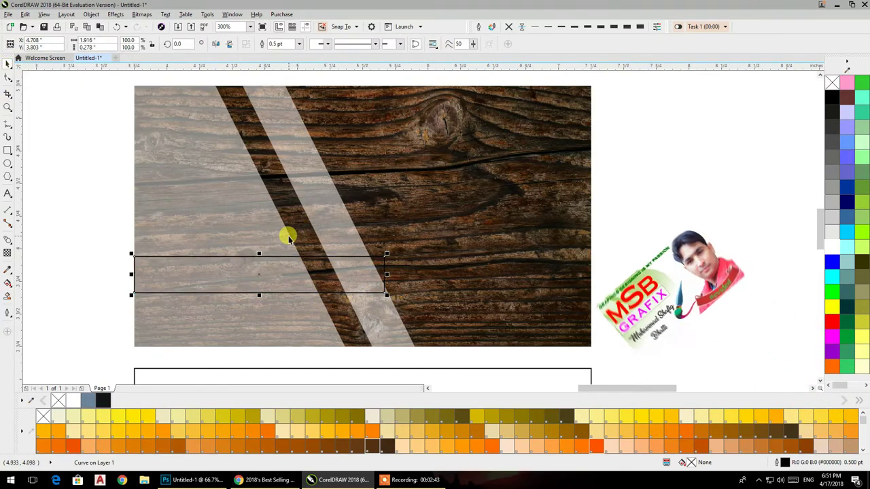
key("ctrl+q")
left_click(10, 79)
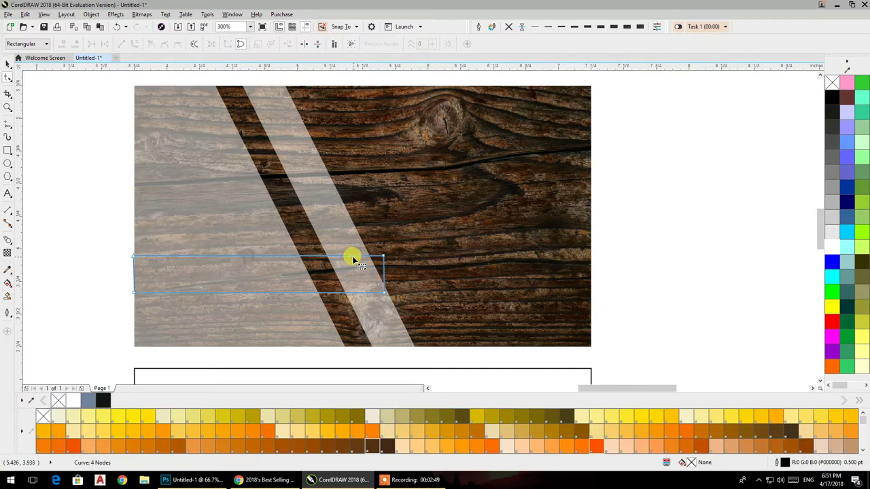
double_click(353, 258)
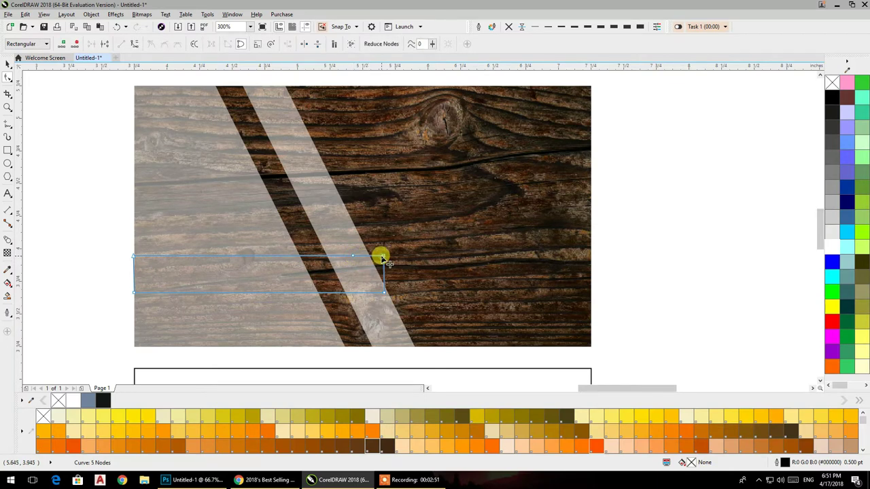
double_click(384, 257)
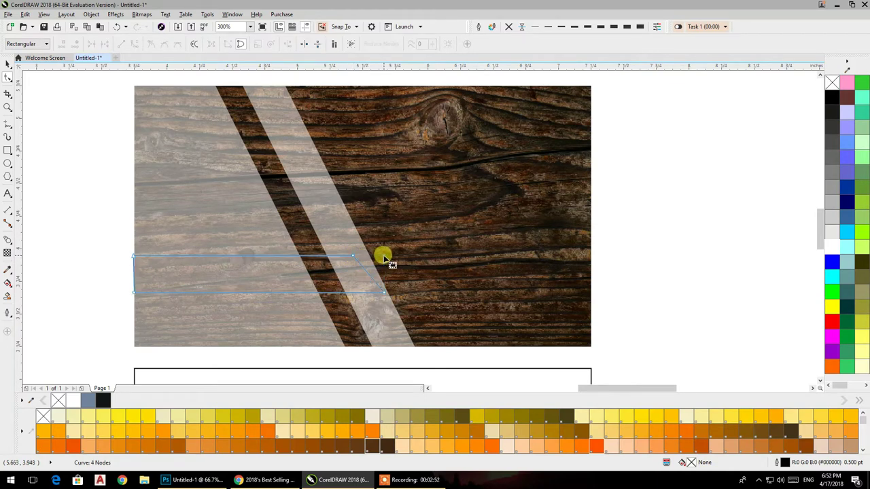
double_click(375, 293)
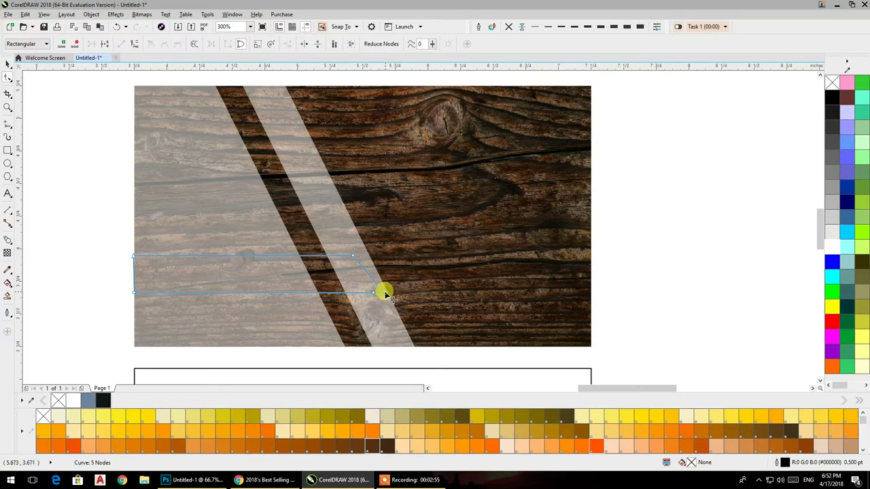
double_click(384, 293)
Step: Mirror a copy of the band up to the right, fill both bands yellow, and remove outlines
left_click(8, 63)
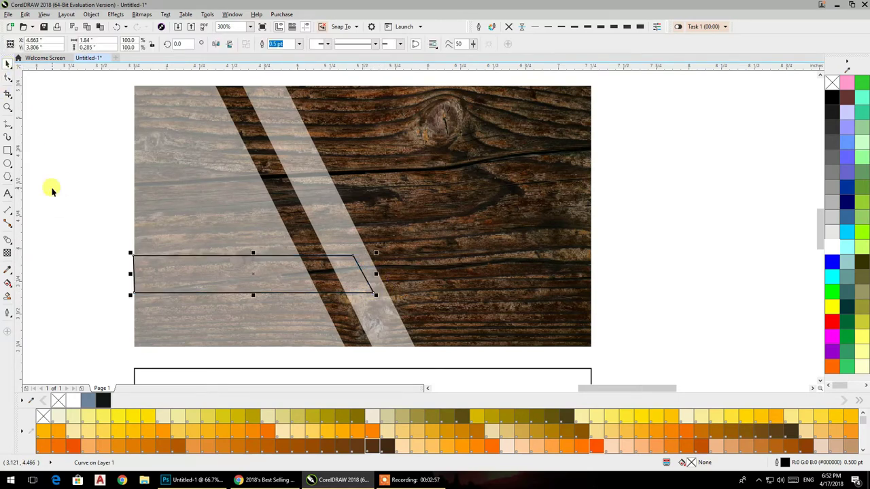
left_click(52, 187)
left_click(134, 274)
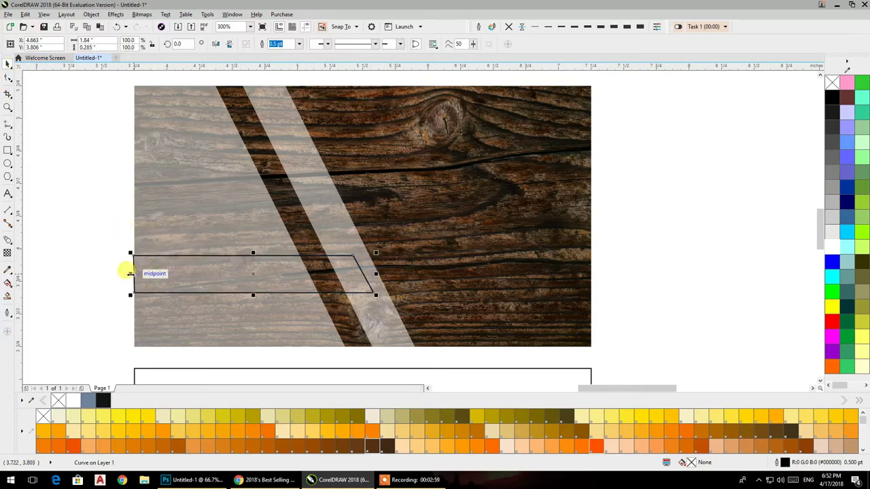
left_click_drag(129, 273, 404, 272)
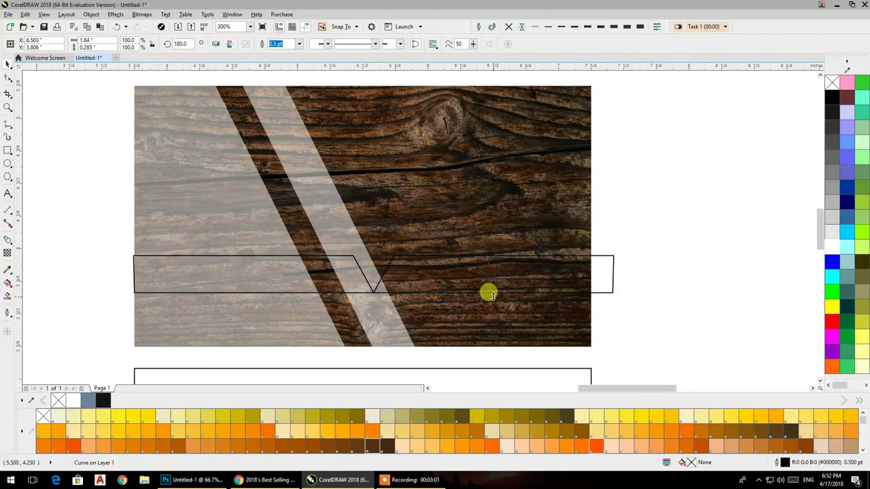
left_click_drag(490, 294, 488, 254)
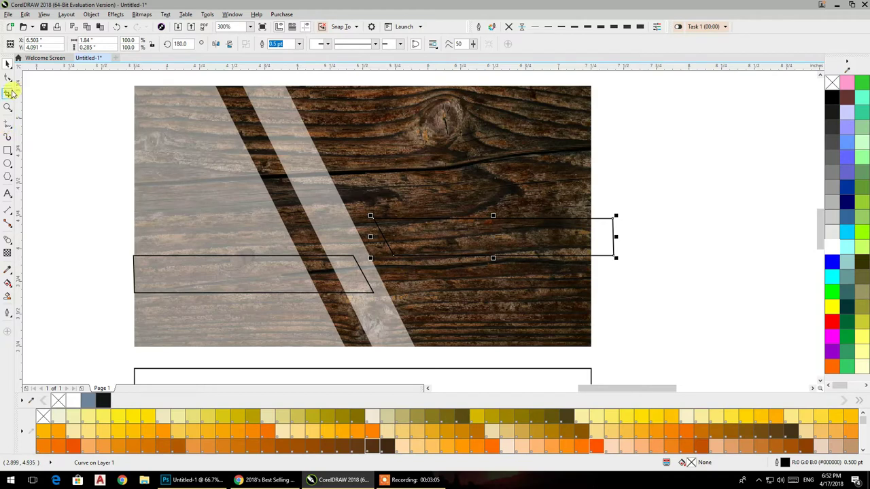
left_click(625, 422)
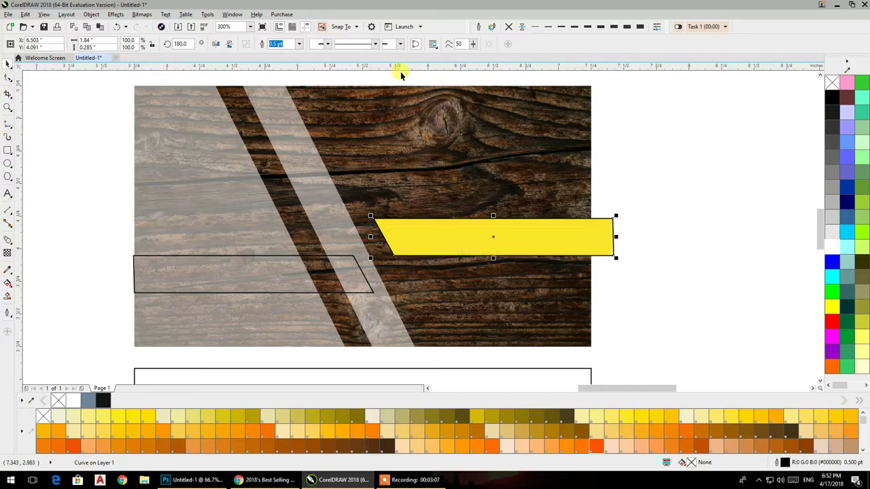
left_click(207, 282)
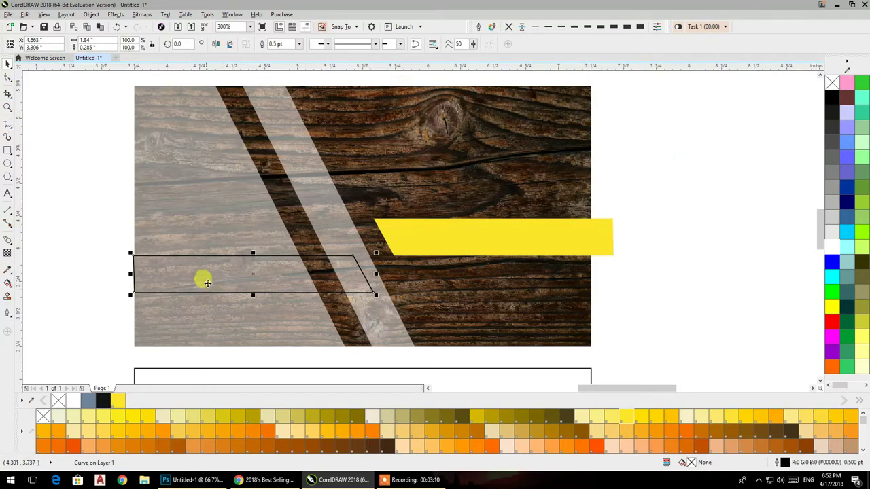
left_click(625, 421)
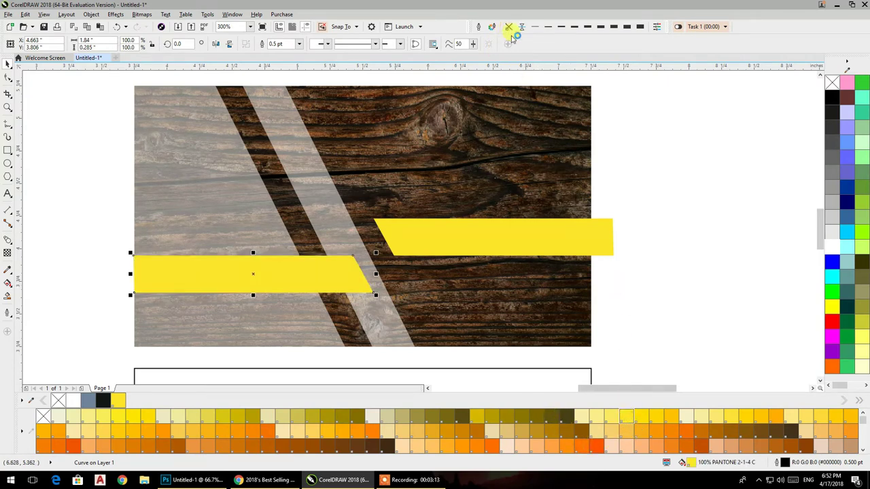
left_click(616, 196)
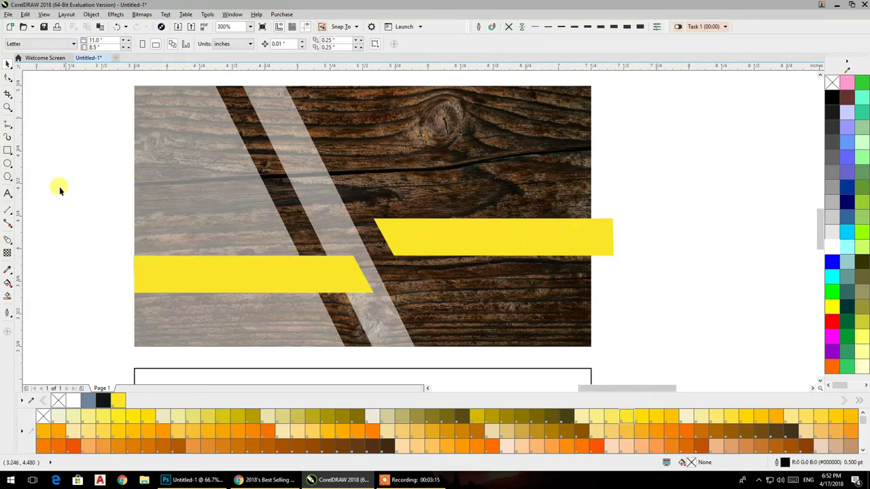
Step: Draw a small rectangle between the bands and reshape its nodes into a connecting diamond
left_click(8, 151)
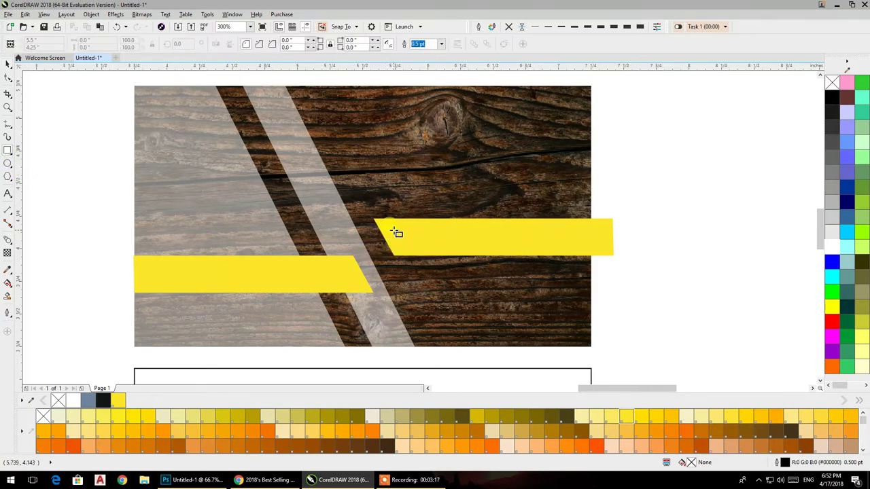
left_click_drag(395, 227, 361, 287)
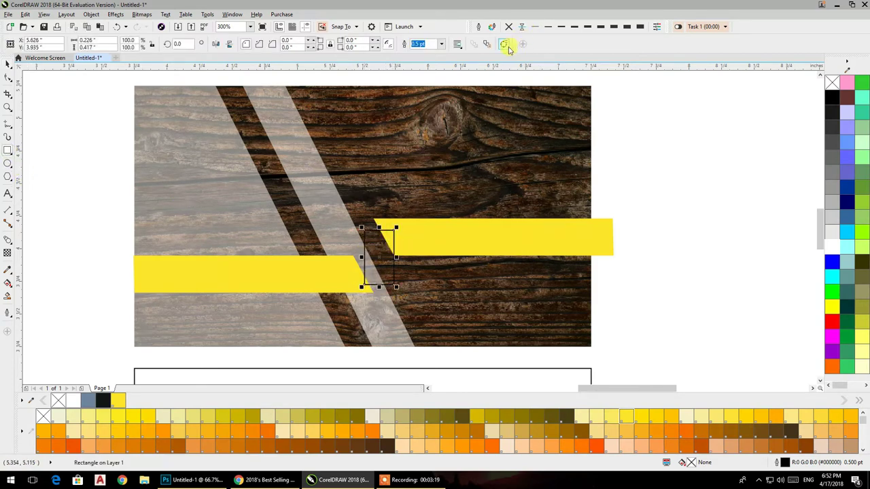
left_click(503, 45)
left_click(8, 77)
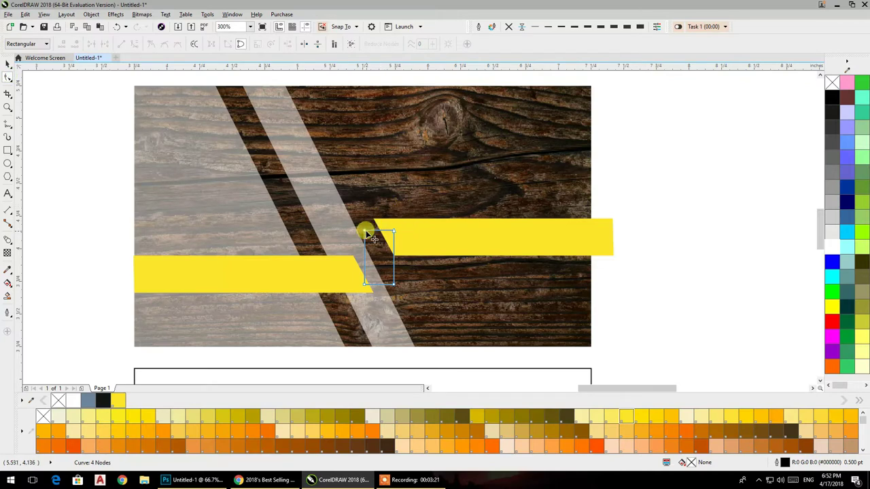
left_click_drag(365, 233, 373, 221)
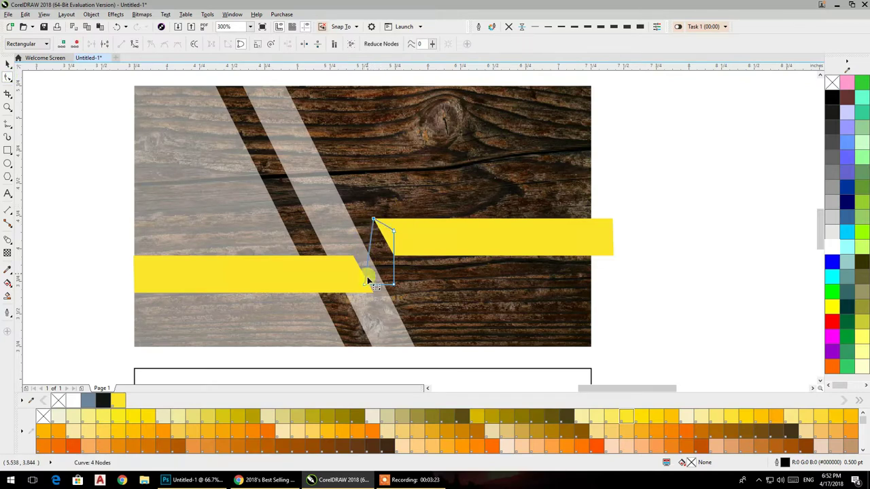
left_click_drag(365, 284, 353, 256)
left_click_drag(394, 286, 374, 293)
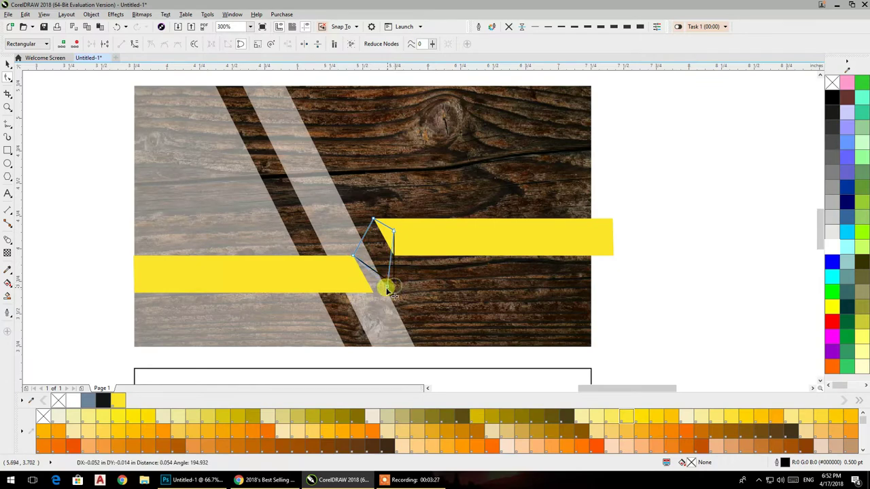
left_click_drag(393, 234, 393, 257)
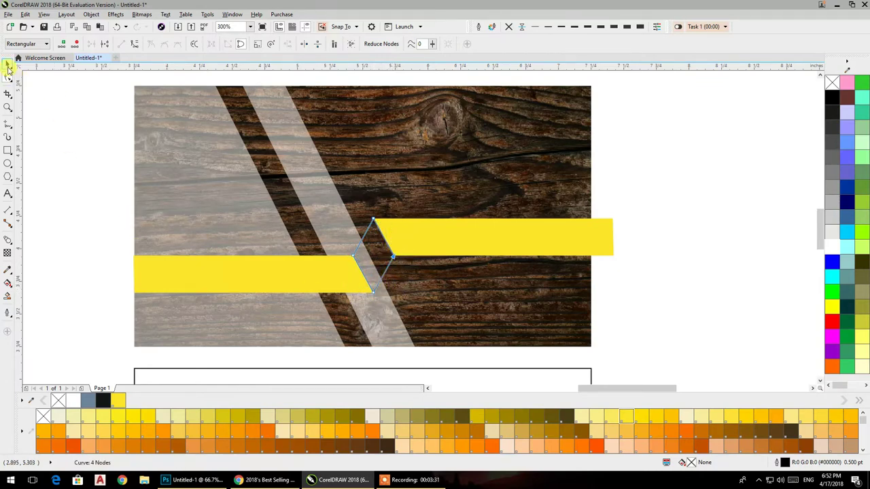
Step: Fill the diamond PANTONE 2-1-7 C orange-yellow and remove its outline
left_click(8, 63)
left_click(669, 421)
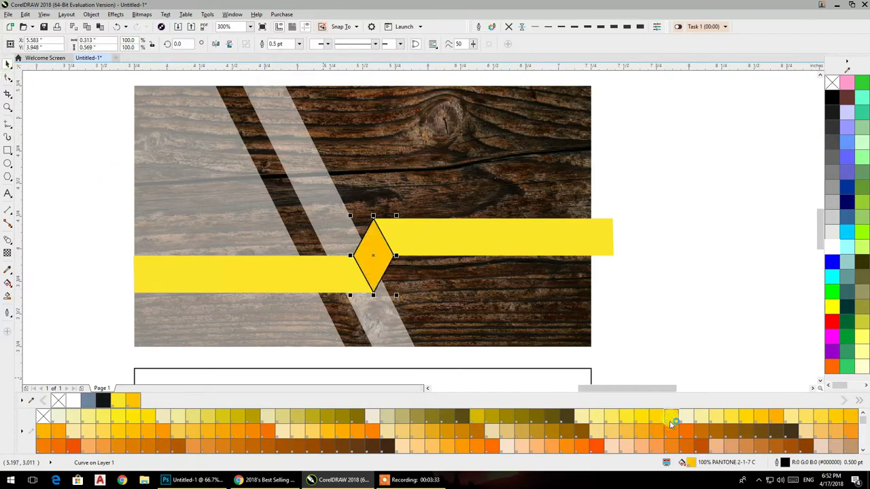
left_click(509, 27)
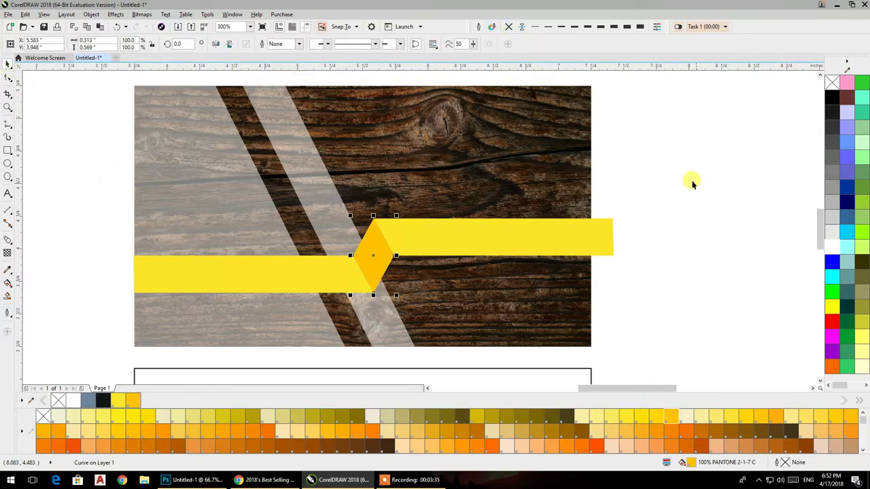
left_click(674, 175)
Step: Nudge the upper yellow band into alignment with the diamond
scroll(381, 250, "up", 5)
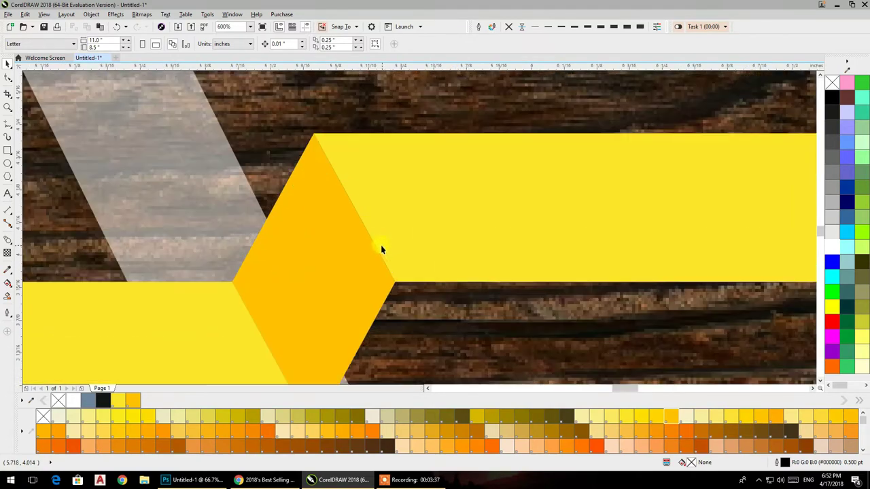
left_click(384, 210)
left_click_drag(395, 202, 395, 202)
scroll(402, 202, "down", 2)
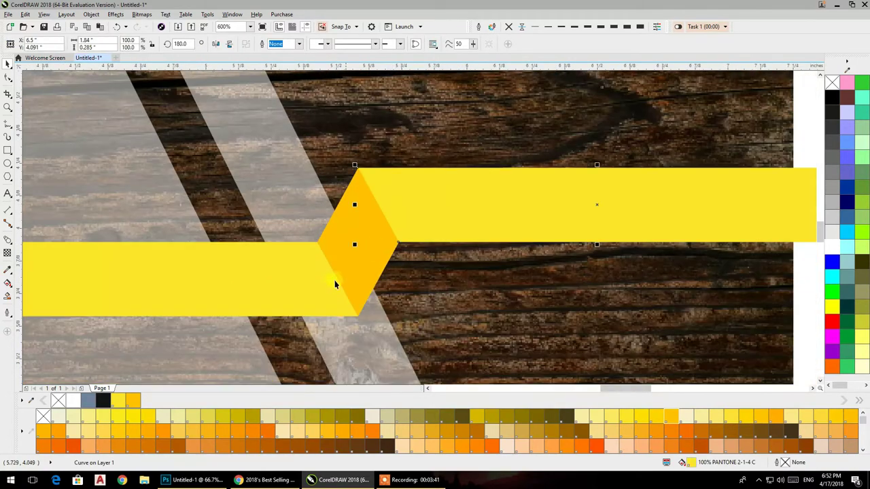
scroll(380, 274, "down", 2)
left_click(641, 281)
Step: Group the three yellow pieces, centre them, and move the group lower on the card
scroll(357, 280, "up", 5)
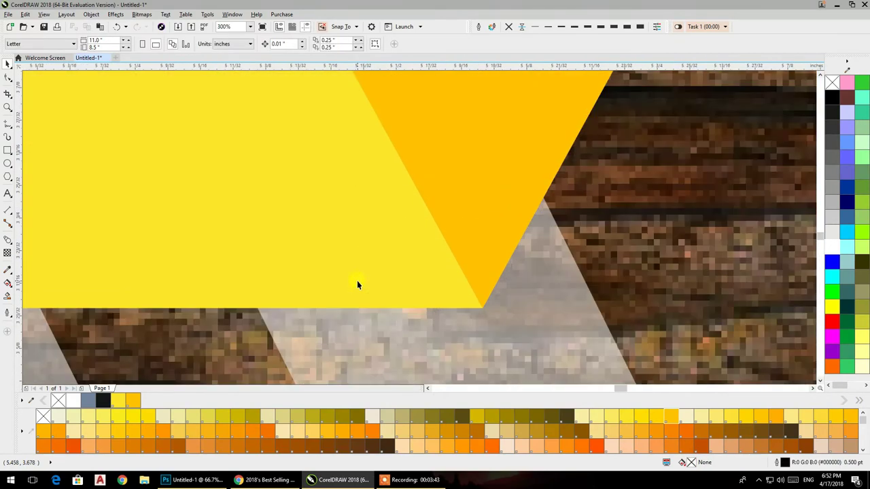
scroll(426, 292, "down", 1)
scroll(458, 310, "down", 1)
scroll(439, 283, "down", 4)
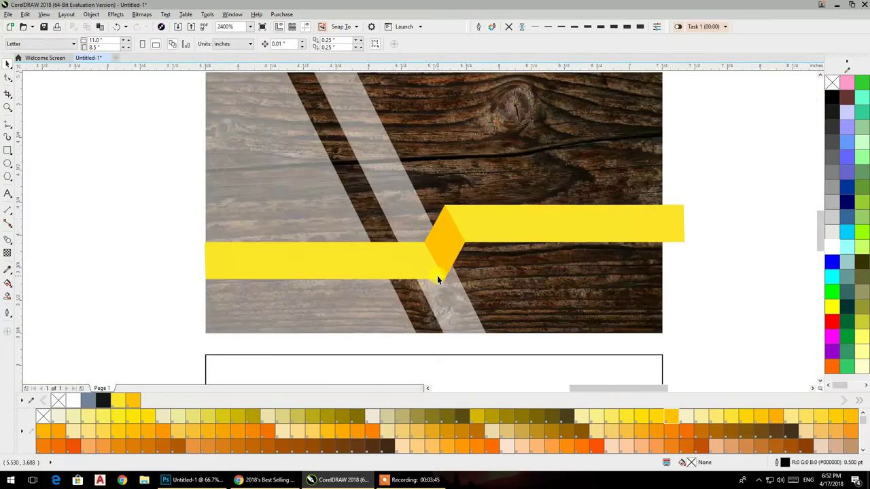
scroll(437, 278, "down", 2)
scroll(484, 283, "up", 2)
left_click_drag(650, 153, 114, 307)
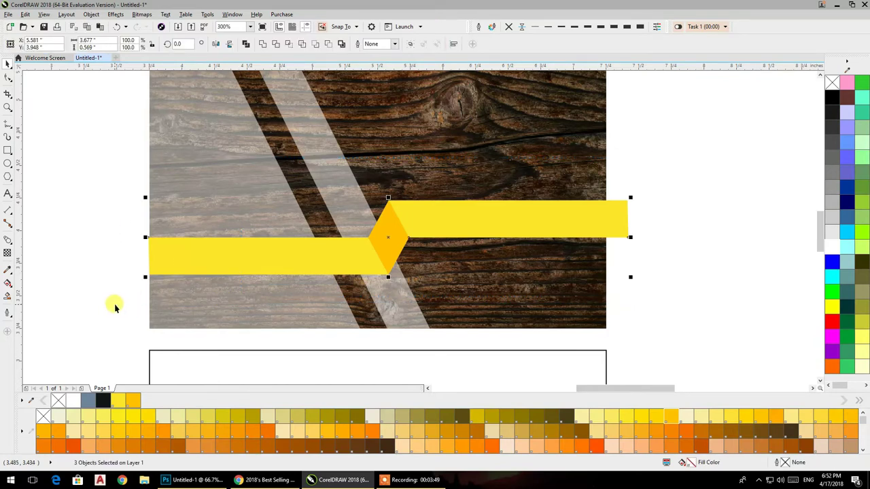
key("ctrl+g")
key("p")
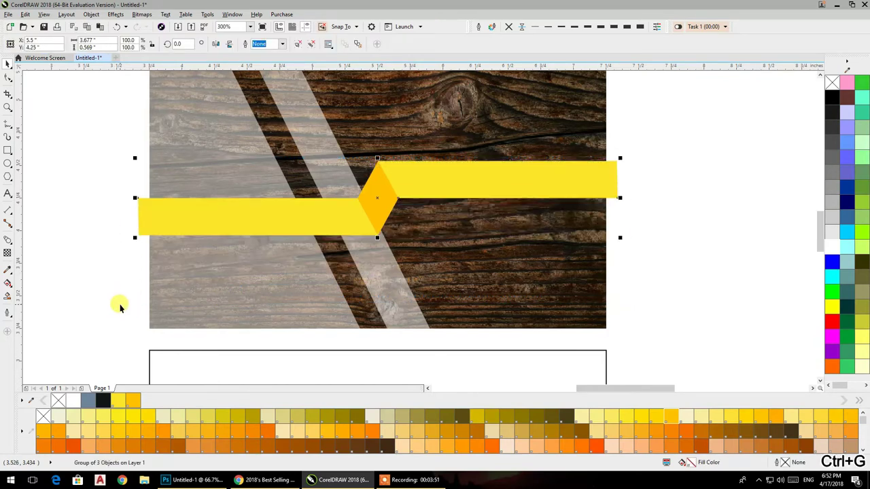
left_click_drag(359, 218, 363, 293)
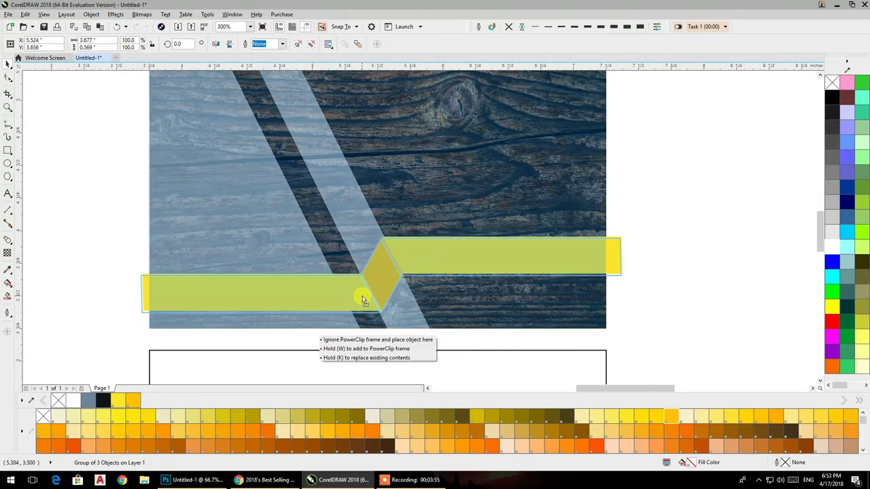
left_click_drag(363, 294, 363, 296)
left_click_drag(396, 272, 400, 273)
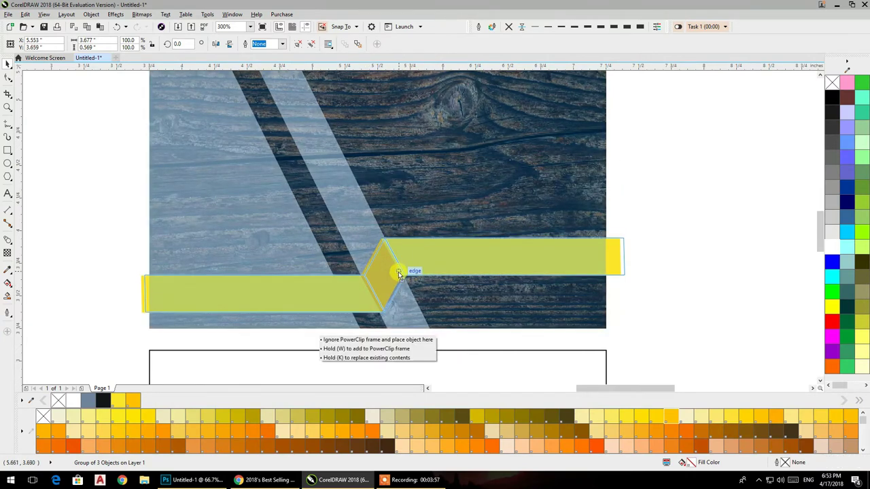
left_click(729, 254)
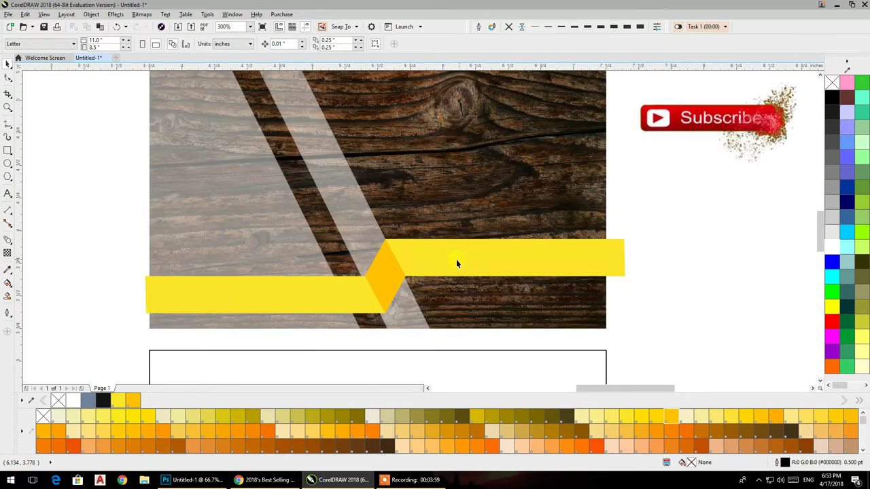
Step: PowerClip the yellow group inside the wood image so it trims at the card edges
left_click(446, 264)
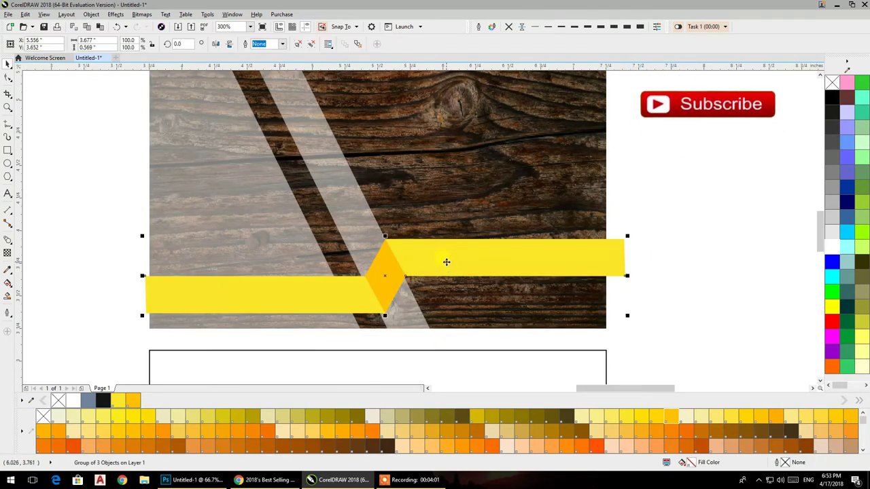
right_click(445, 264)
left_click(479, 14)
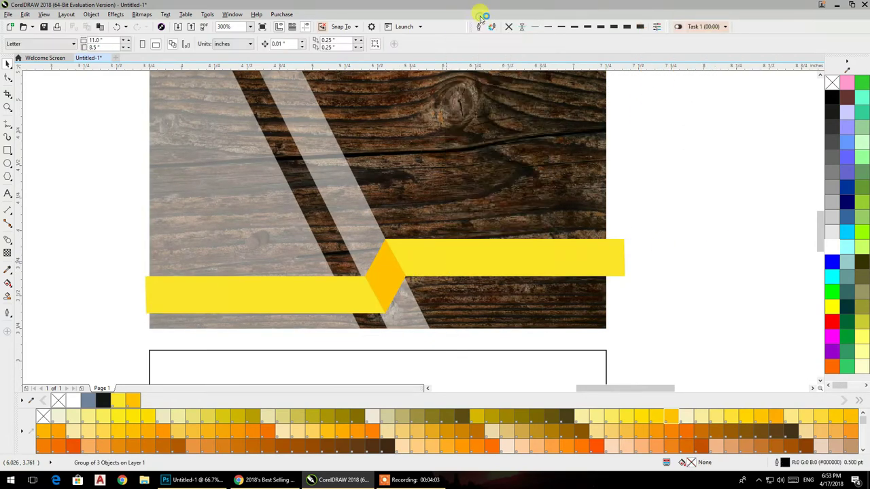
left_click(482, 123)
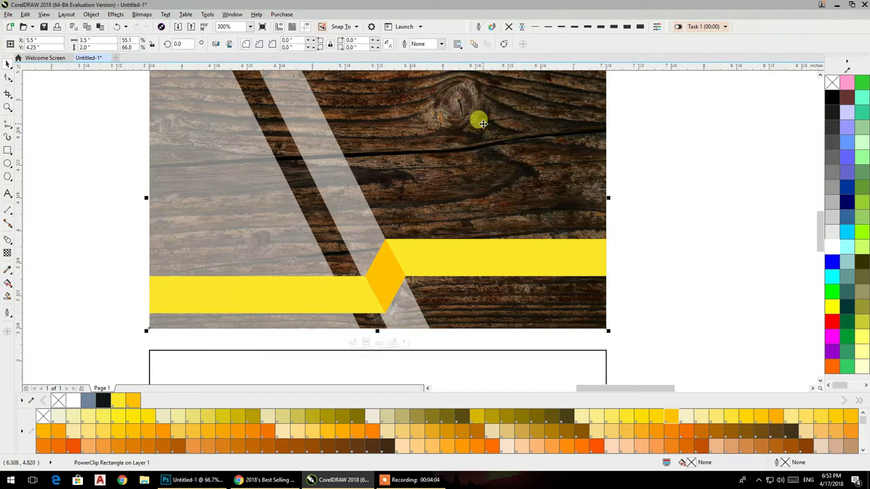
Step: Inside the wood PowerClip, shift the yellow band group down and fill it dark grey
double_click(564, 256)
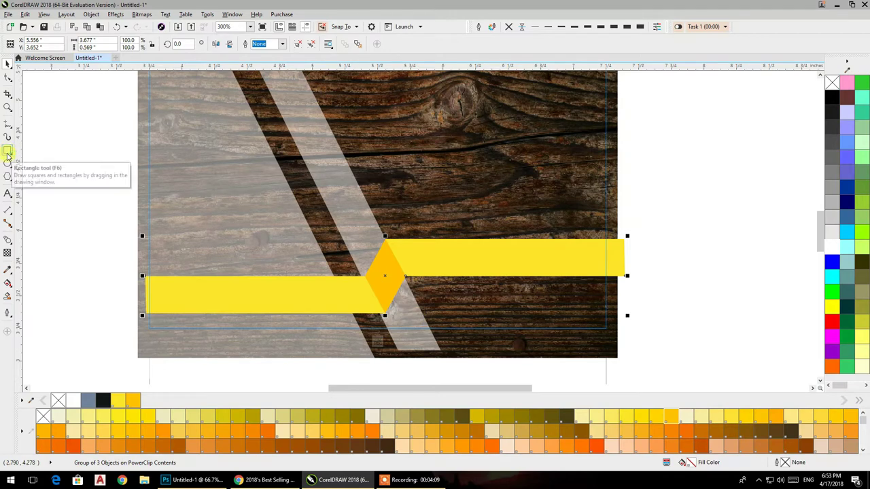
left_click_drag(433, 266, 439, 287)
left_click(832, 114)
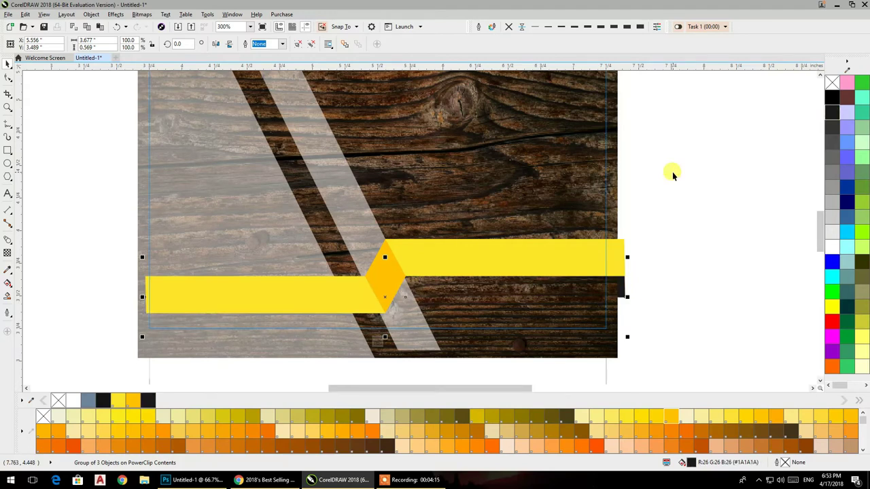
Step: Bring the dark bar forward three levels so it sits in front of the grey stripe
key("ctrl+Page_Up")
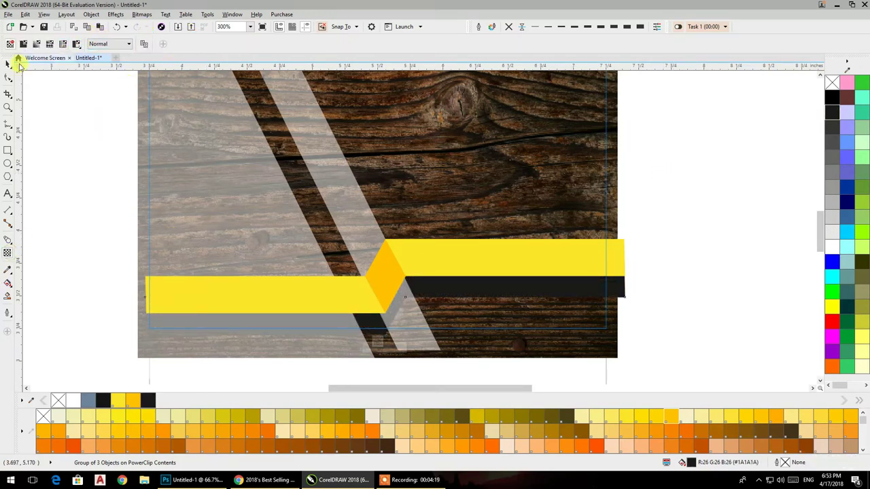
key("ctrl+Page_Up")
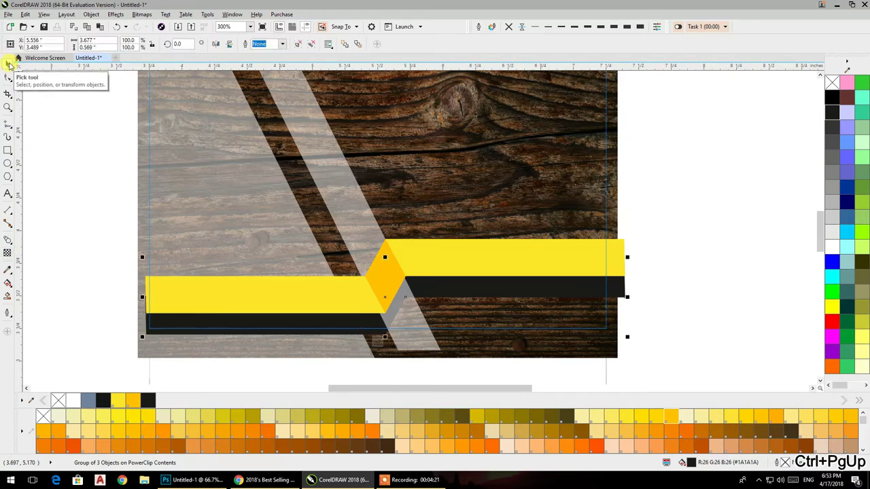
key("ctrl+Page_Up")
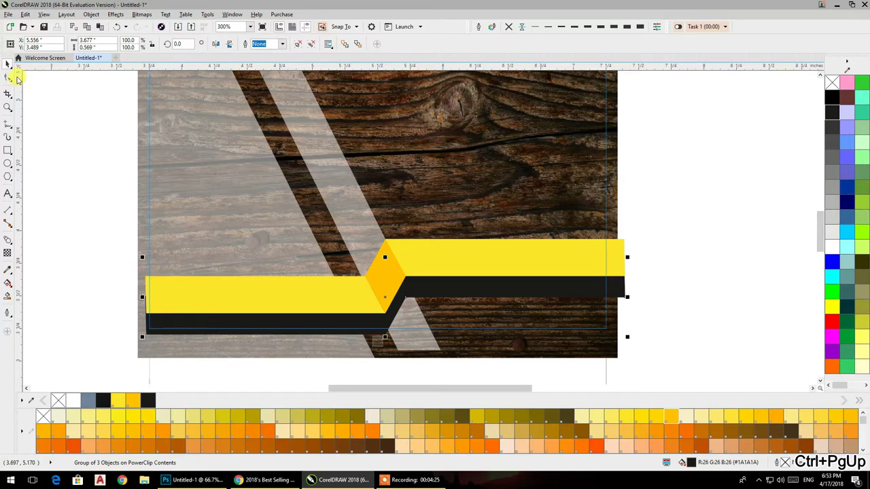
left_click(8, 77)
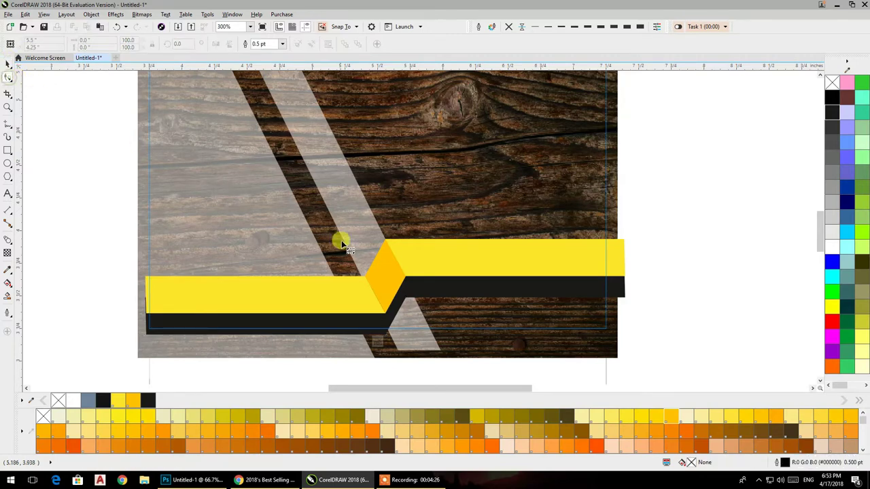
left_click(7, 65)
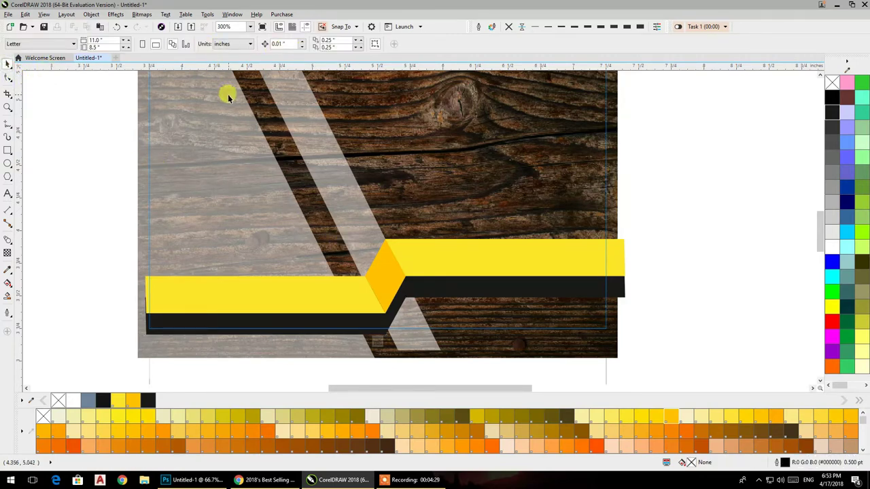
Step: Ungroup the three dark band pieces and combine them into a single curve
left_click(225, 304)
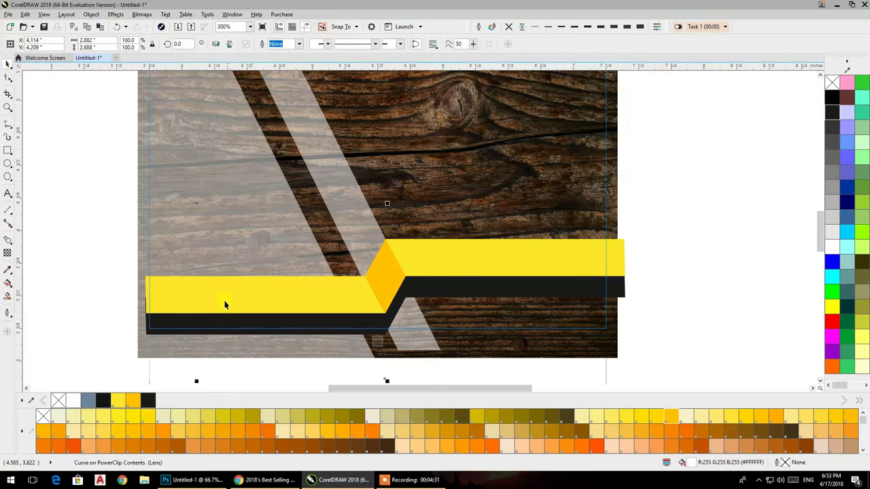
left_click(145, 327)
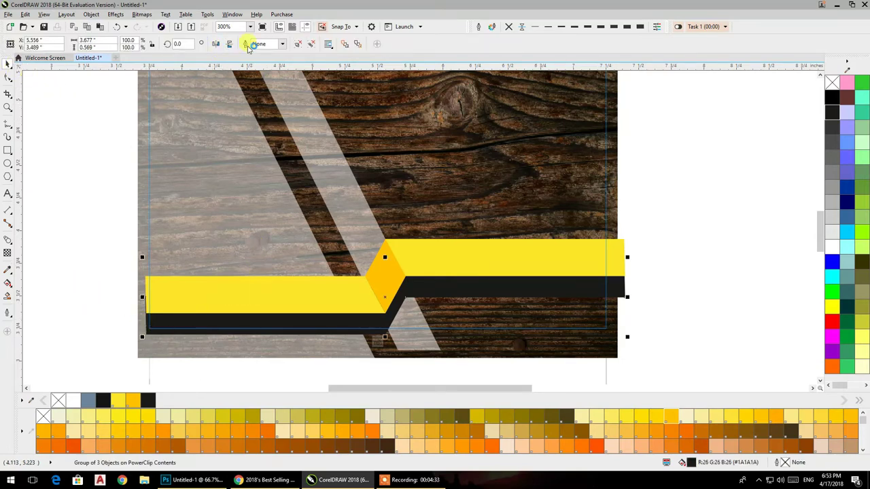
left_click(298, 45)
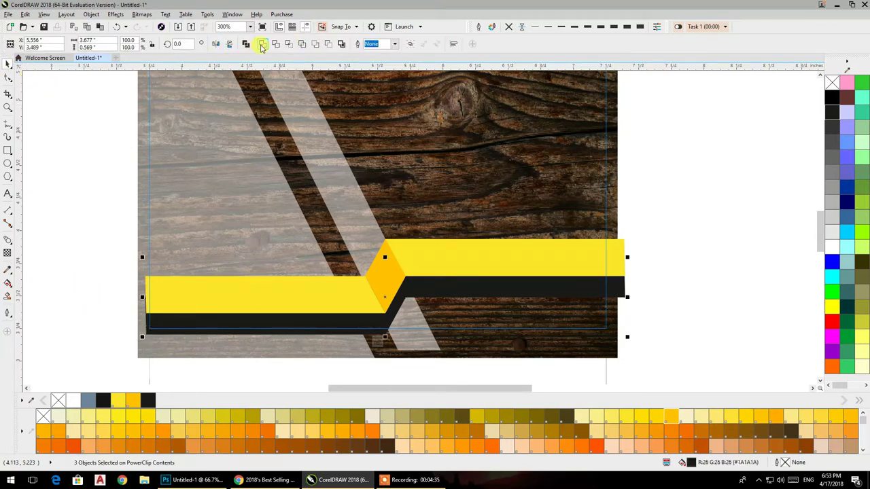
left_click(261, 46)
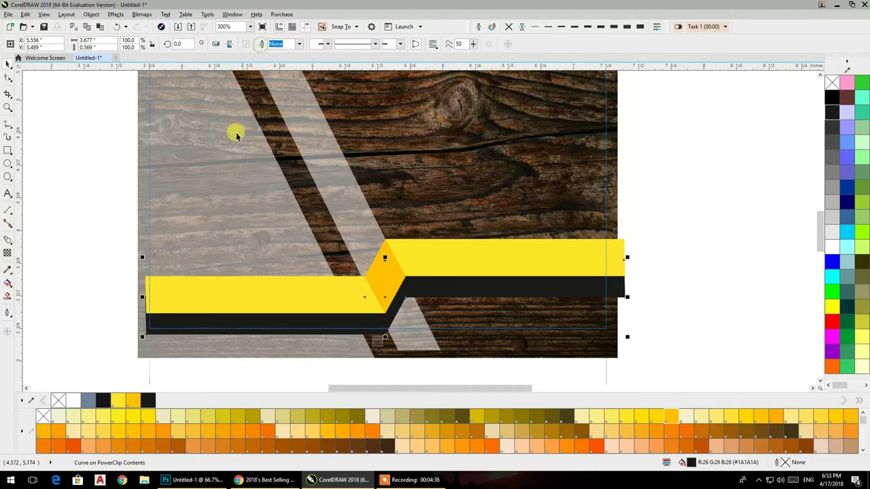
Step: Edit the shadow curve's nodes, deleting the bottom-middle node and undoing a raised bottom edge
left_click(7, 77)
mouse_move(405, 297)
left_mouse_down()
mouse_move(622, 299)
mouse_move(623, 335)
left_mouse_up()
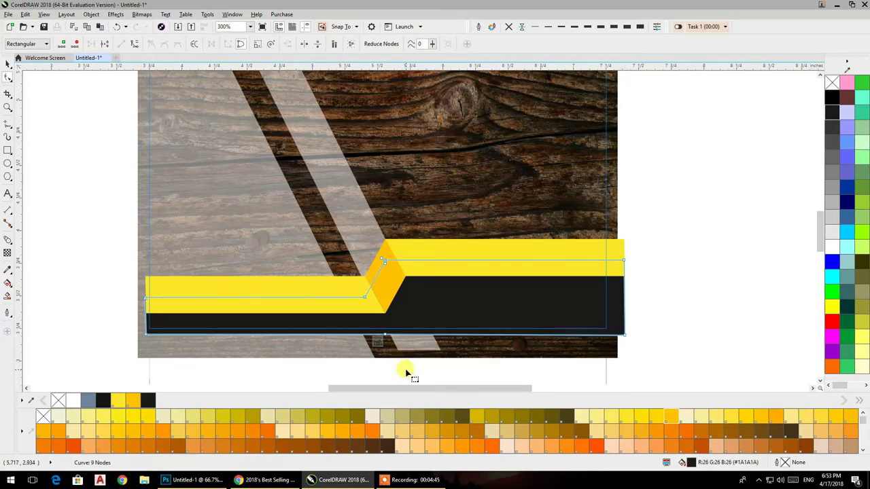
key("Delete")
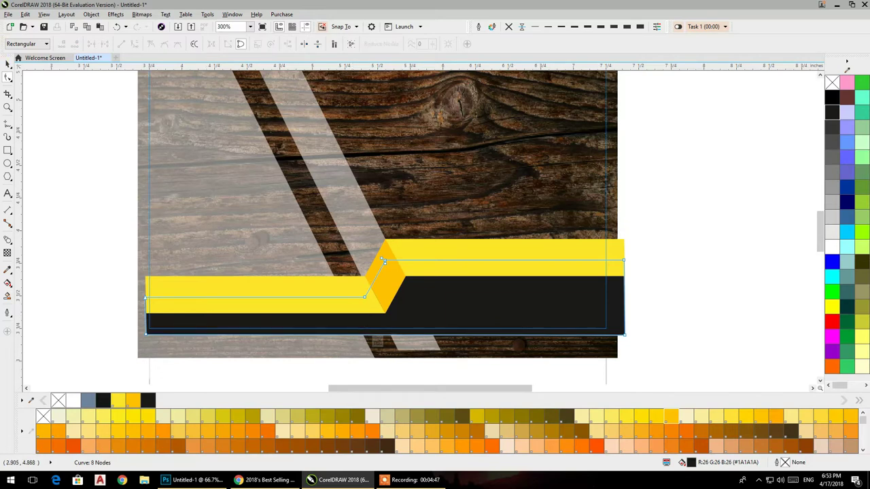
left_click_drag(132, 325, 679, 364)
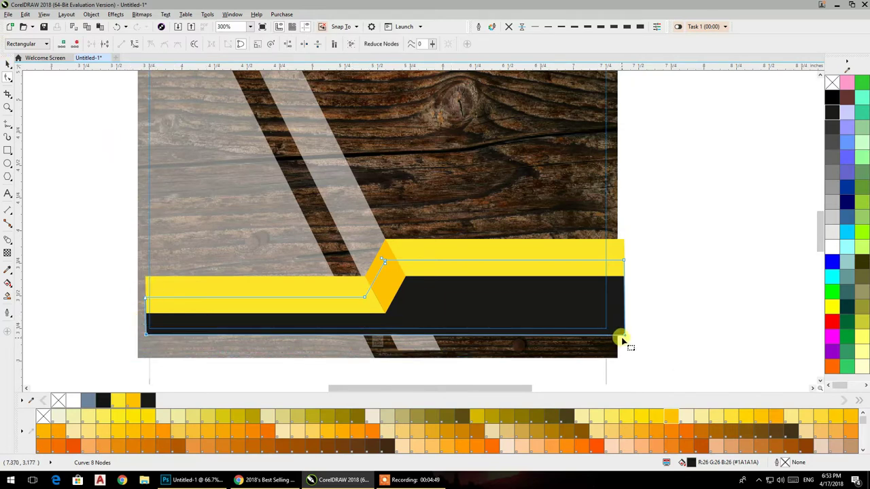
left_click_drag(623, 335, 626, 310)
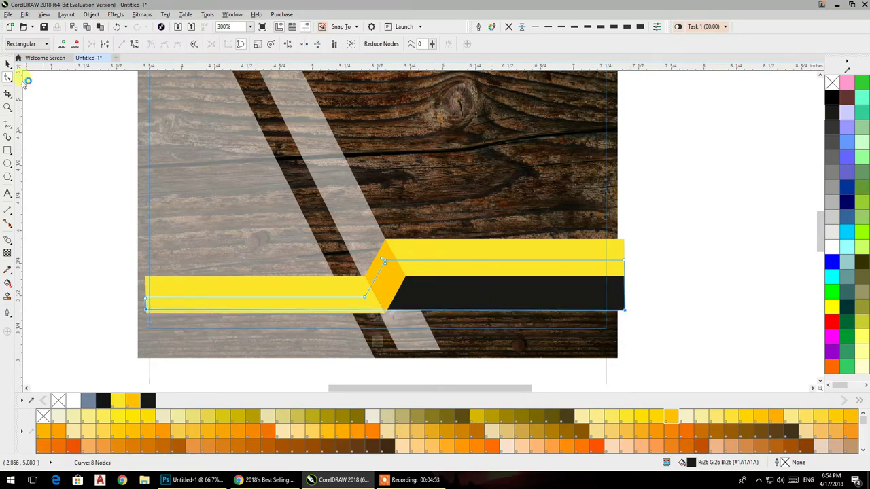
key("ctrl+z")
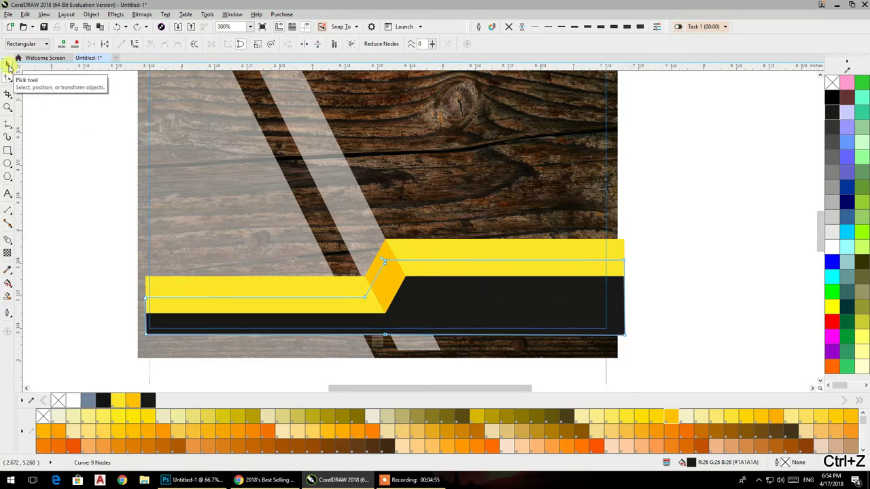
Step: Try dark grey and light grey on the shadow strip, then settle on solid black
left_click(8, 64)
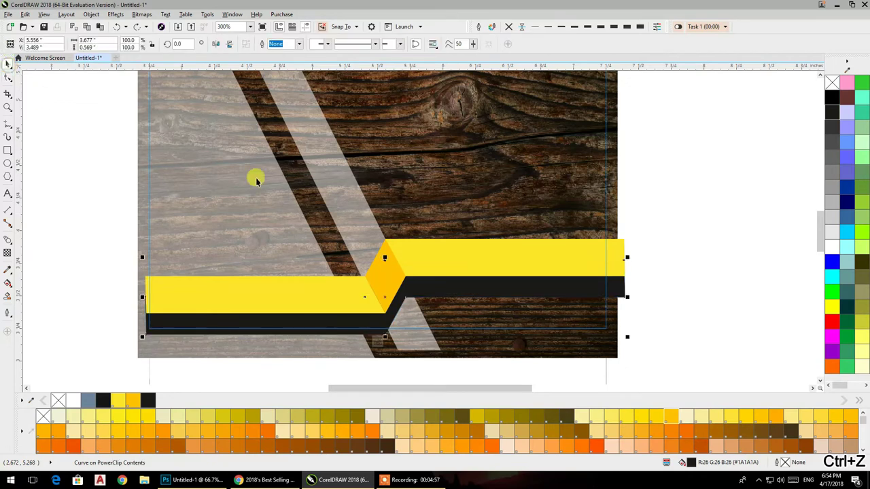
left_click(830, 127)
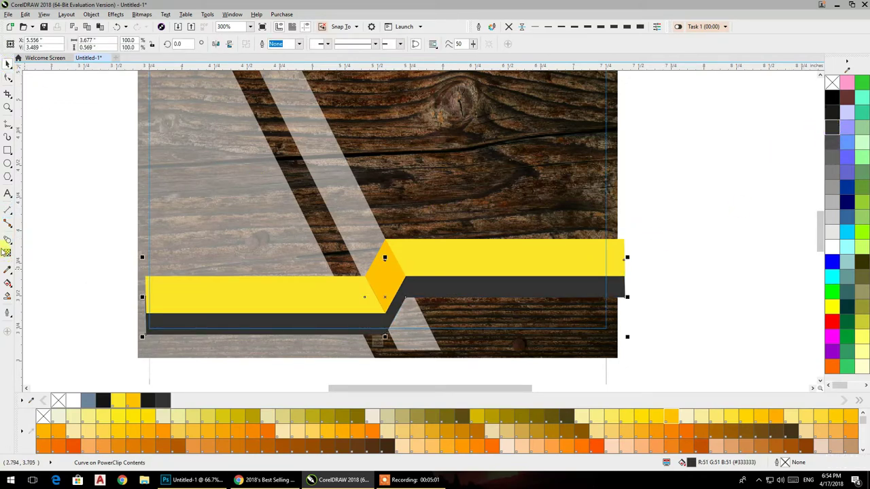
left_click(7, 256)
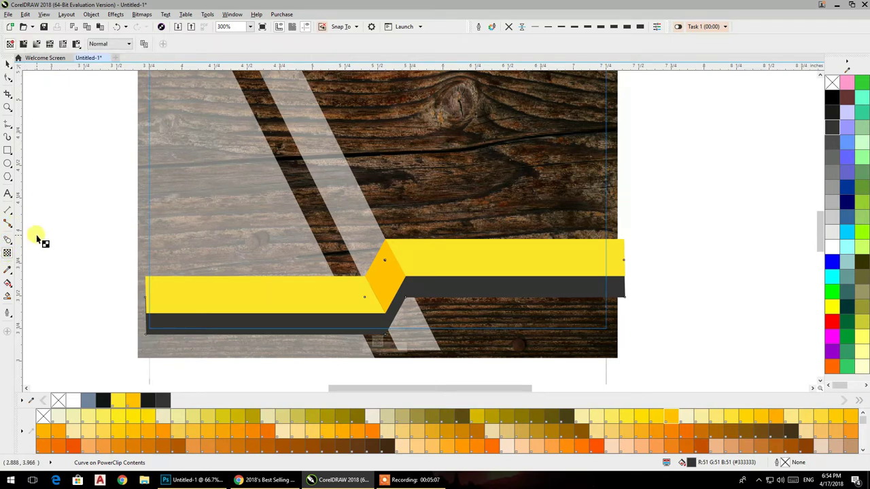
left_click(836, 202)
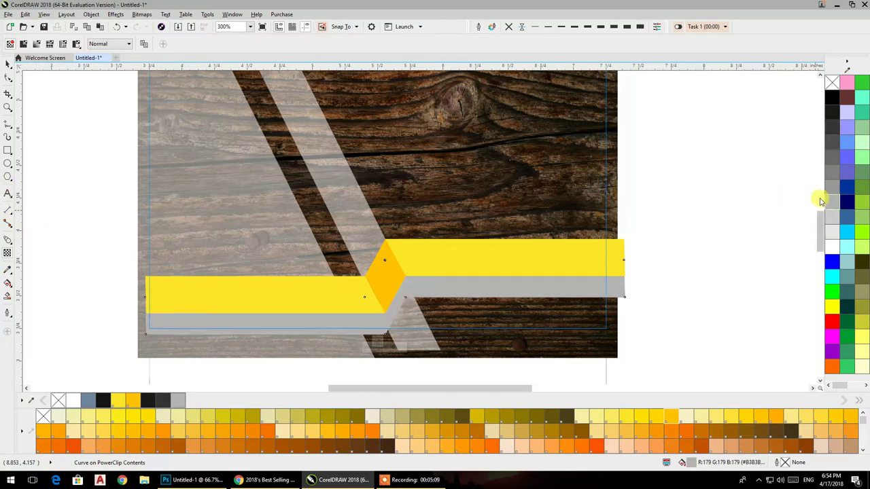
left_click(832, 98)
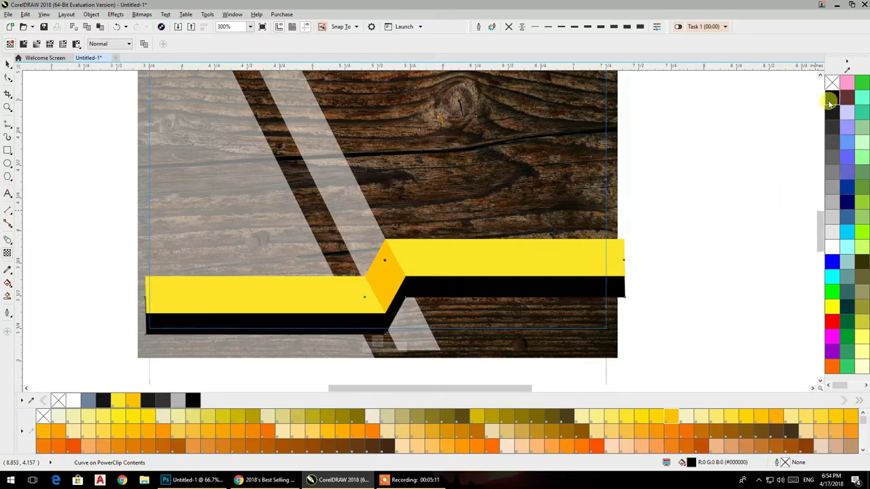
left_click(6, 64)
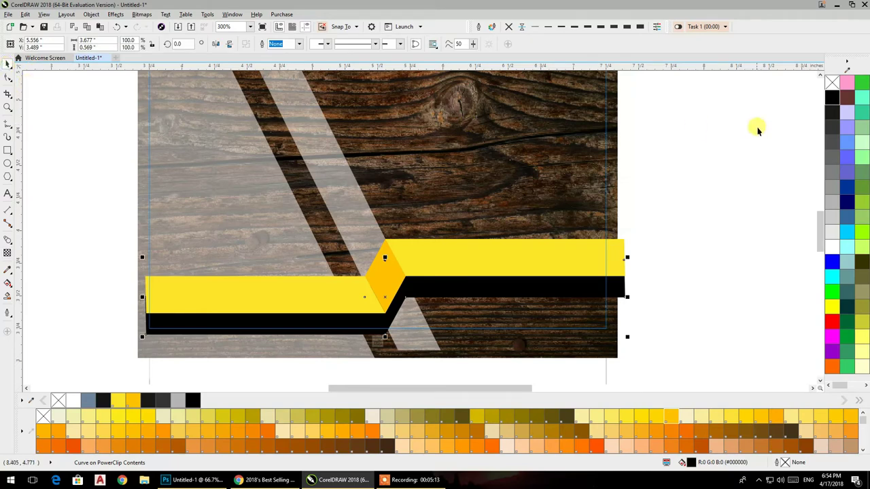
left_click(833, 100)
left_click(832, 100)
left_click(702, 180)
left_click(411, 296)
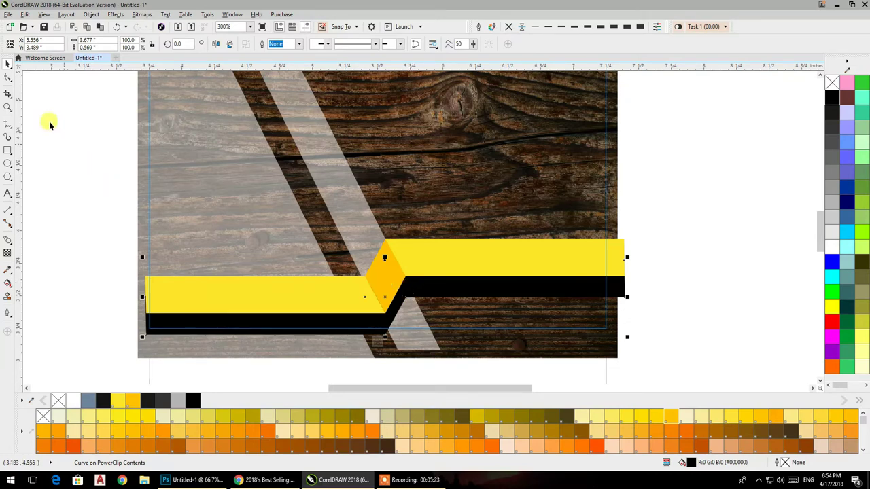
Step: Nudge the black shadow curve slightly right and up
left_click(8, 77)
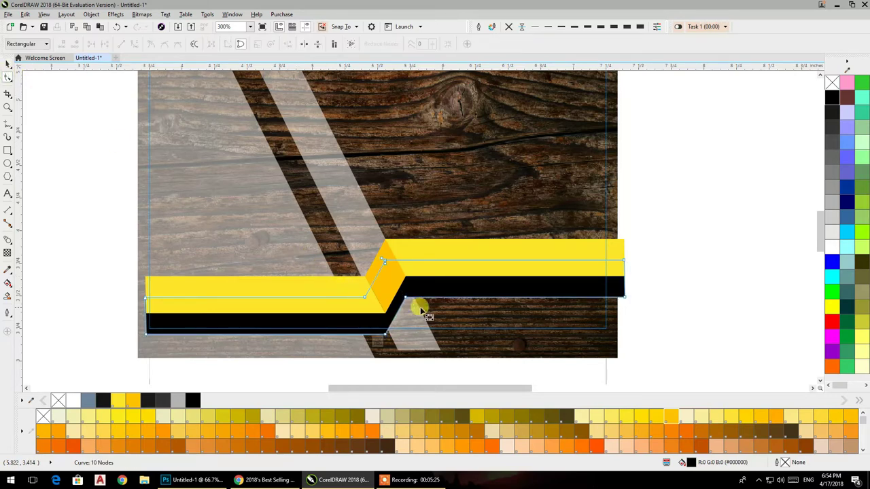
left_click(8, 64)
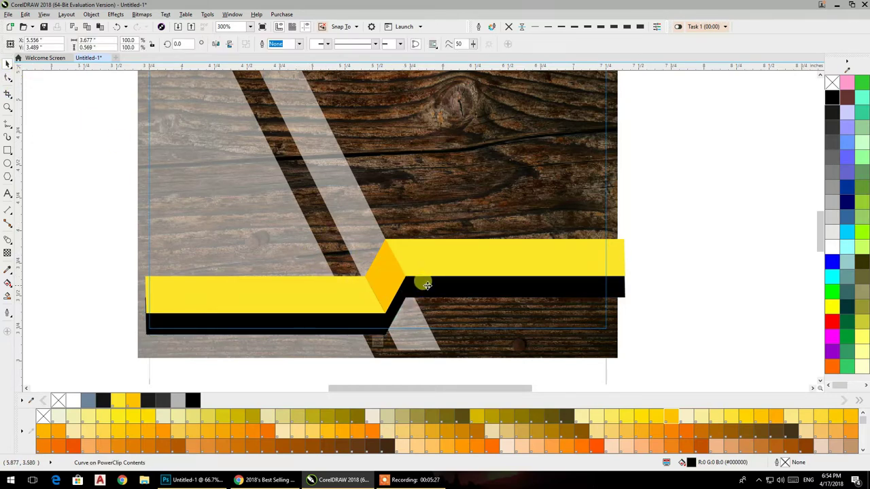
left_click_drag(426, 285, 435, 276)
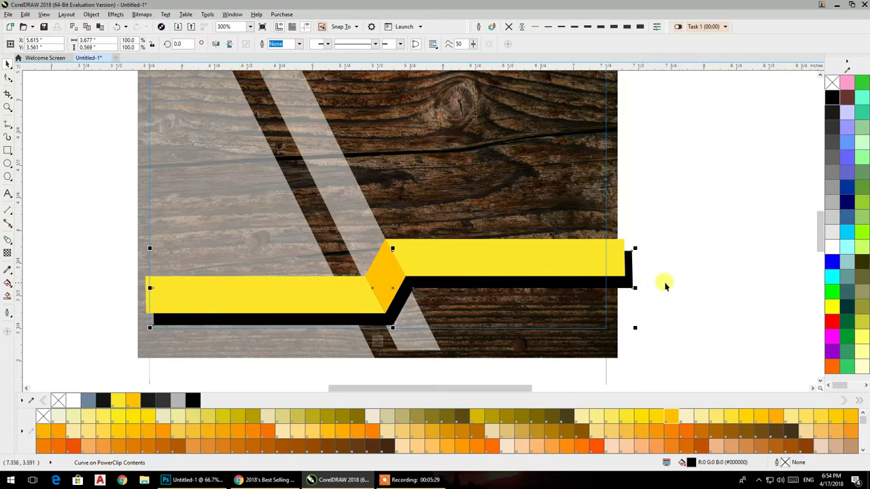
left_click(665, 286)
scroll(334, 305, "up", 1)
scroll(305, 309, "down", 1)
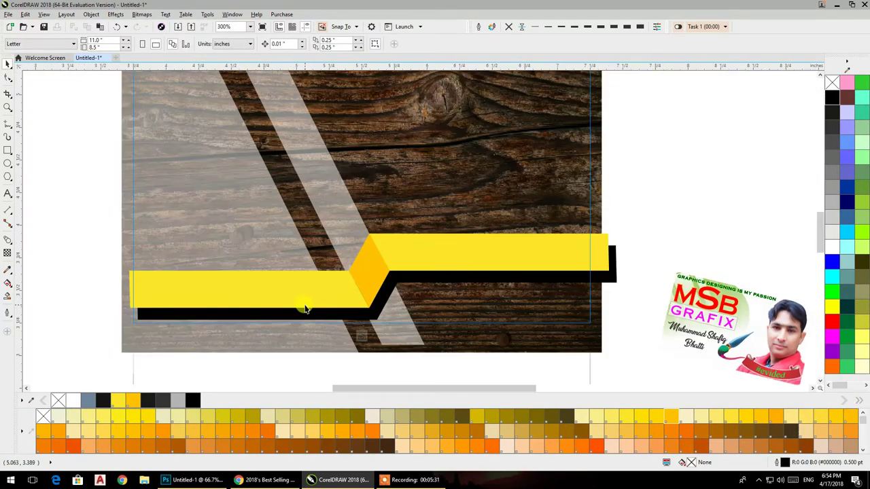
left_click(300, 312)
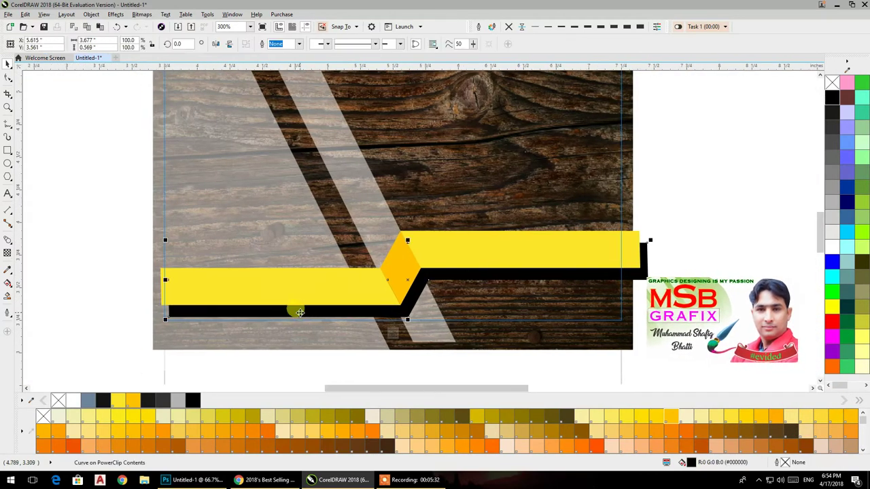
Step: Push the shadow's left nodes out to the card edge and finish editing the PowerClip
left_click(8, 77)
left_click_drag(125, 252, 173, 331)
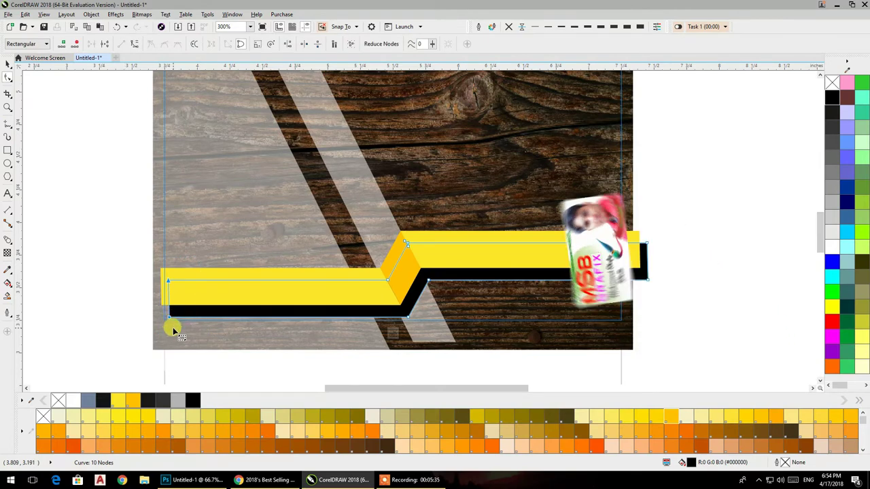
key("Left")
key("Left")
key("Left")
key("Left")
key("Left")
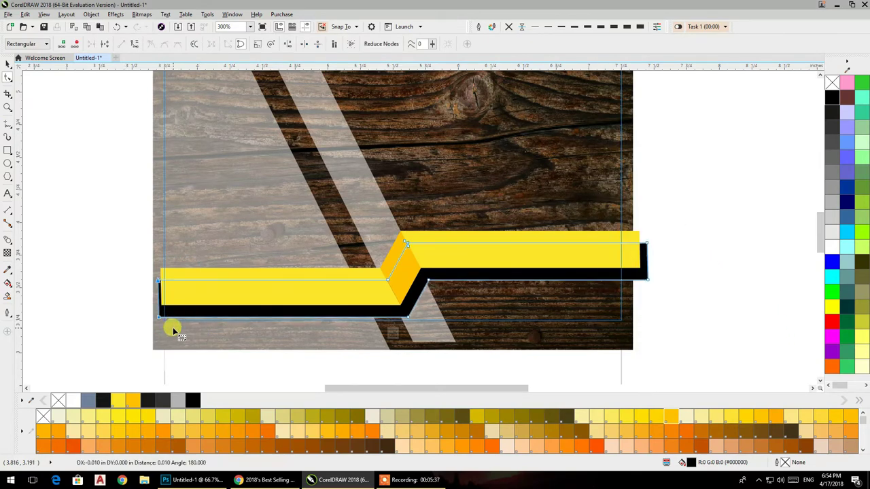
key("Left")
key("Left")
key("Left")
key("Left")
key("Left")
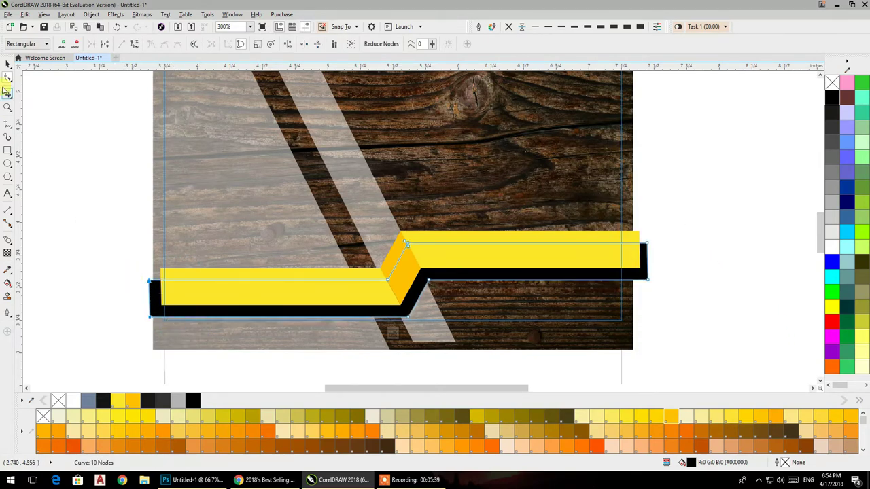
left_click(6, 63)
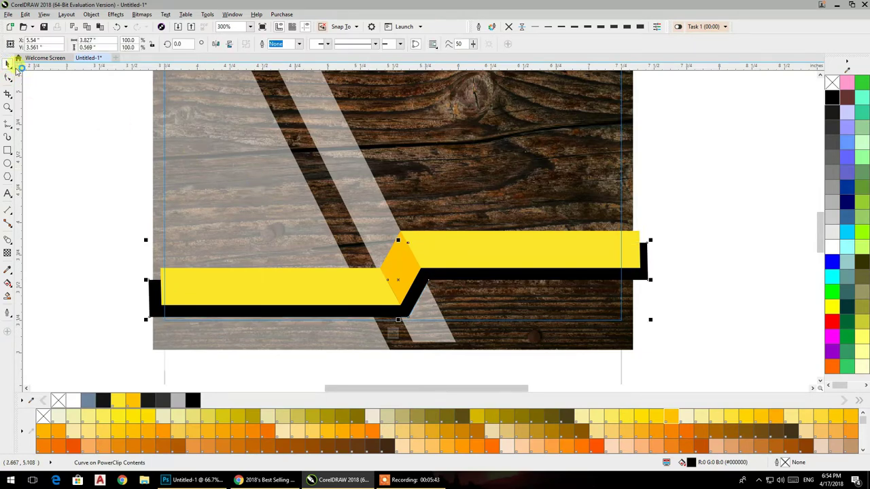
left_click(40, 113)
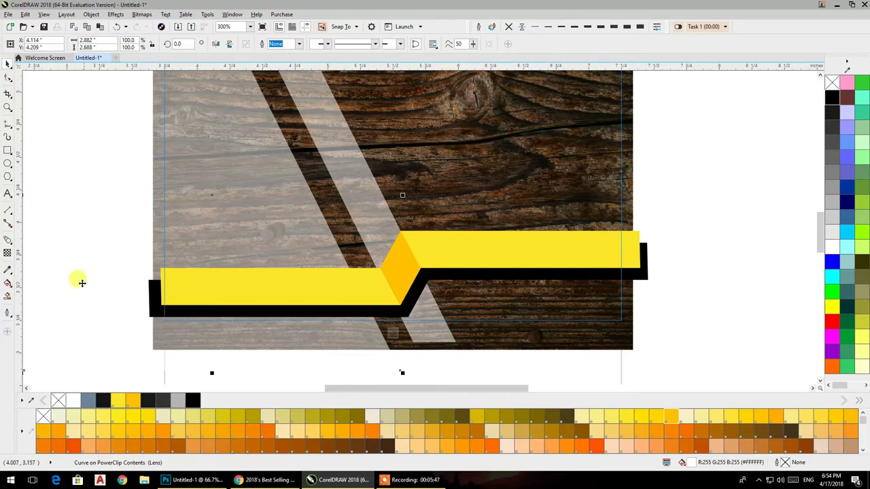
left_click(692, 218)
Step: Crop the card image back to its frame and zoom out to see the whole page
left_click(454, 286)
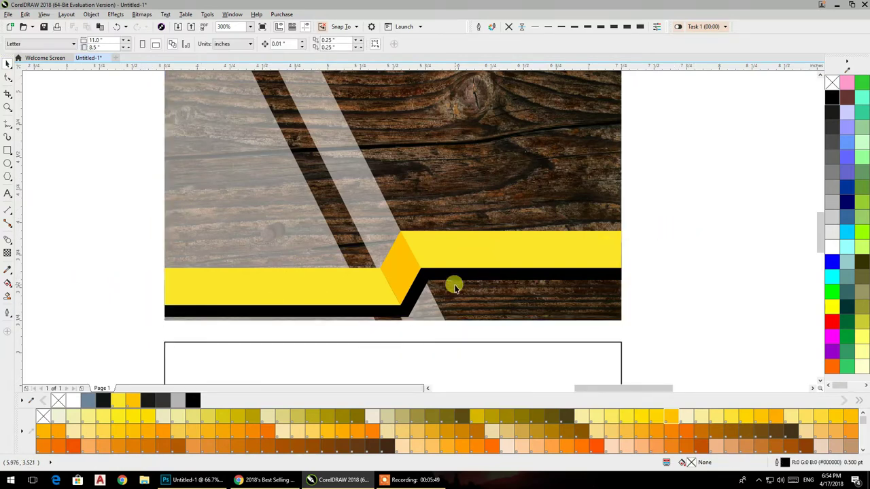
left_click(693, 283)
left_click_drag(522, 253, 535, 301)
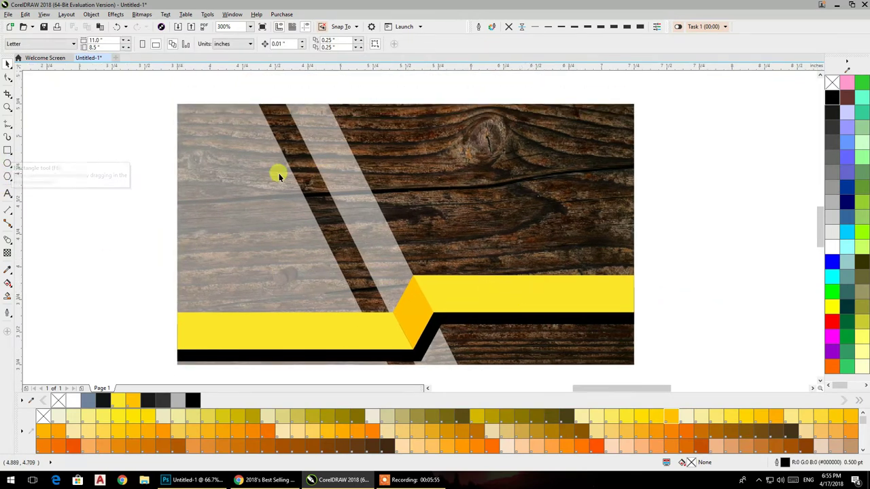
right_click(105, 181)
left_click(54, 158)
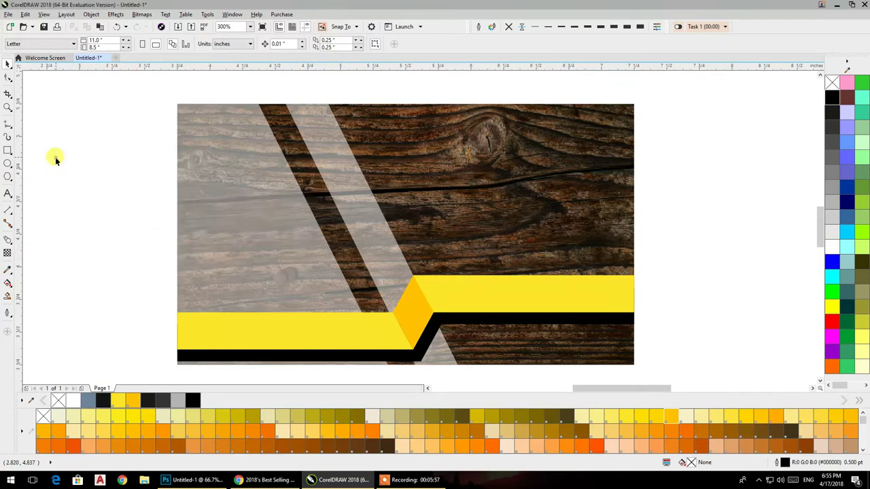
Step: Delete the empty rectangle below the card and recentre the card in view
scroll(60, 158, "down", 2)
scroll(168, 164, "left", 3)
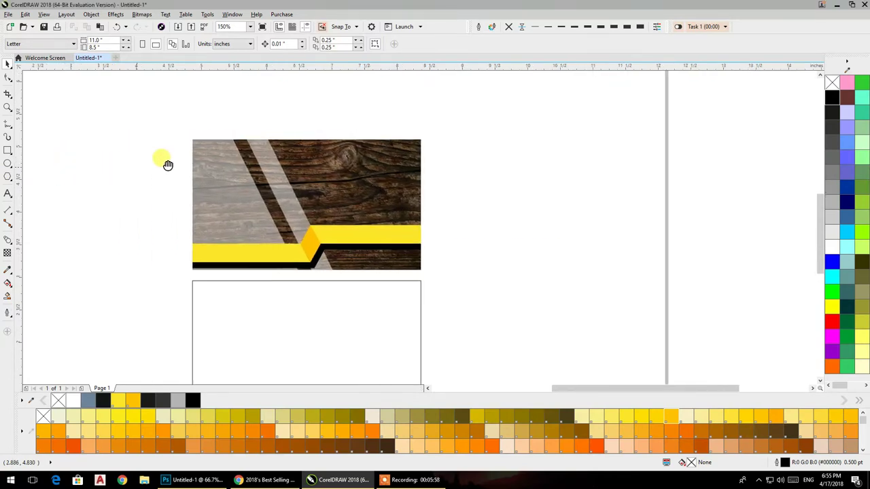
left_click(268, 299)
key("Delete")
left_click_drag(264, 218, 273, 230)
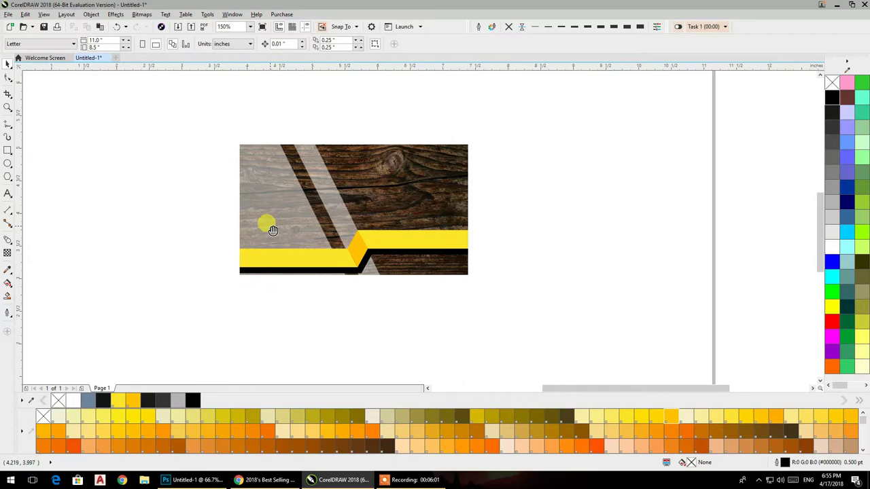
right_click(162, 172)
Step: Import the Names file from the MSB Grafix text folder, browsing it as extra-large icons
left_click(187, 224)
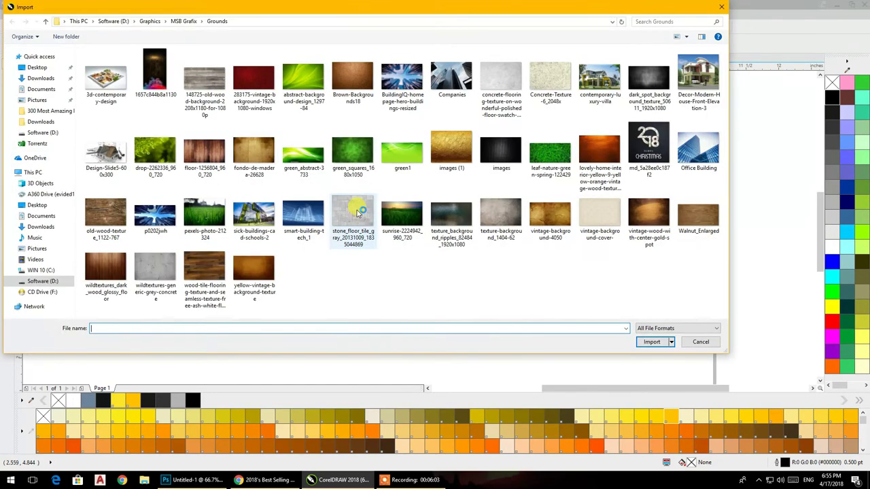
left_click(184, 21)
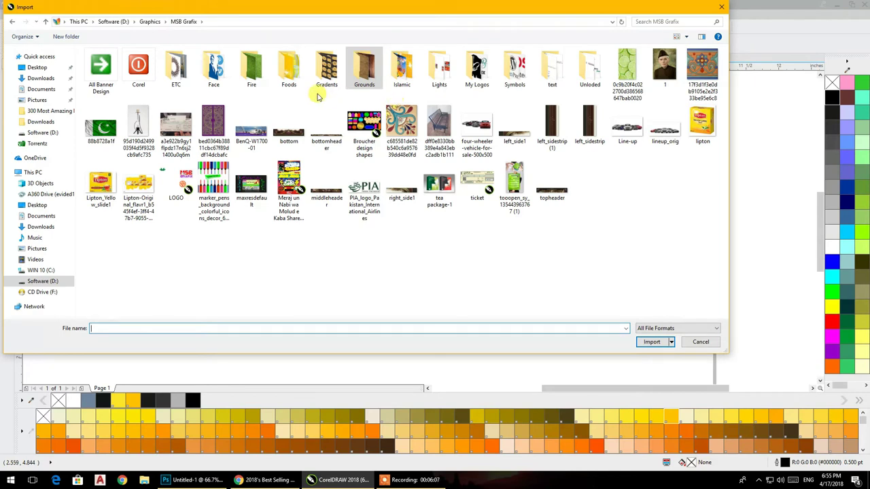
type("t")
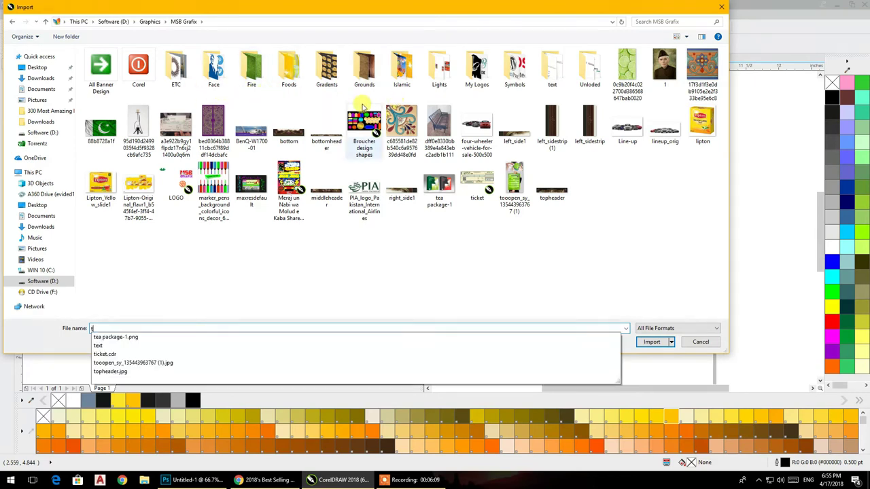
double_click(551, 80)
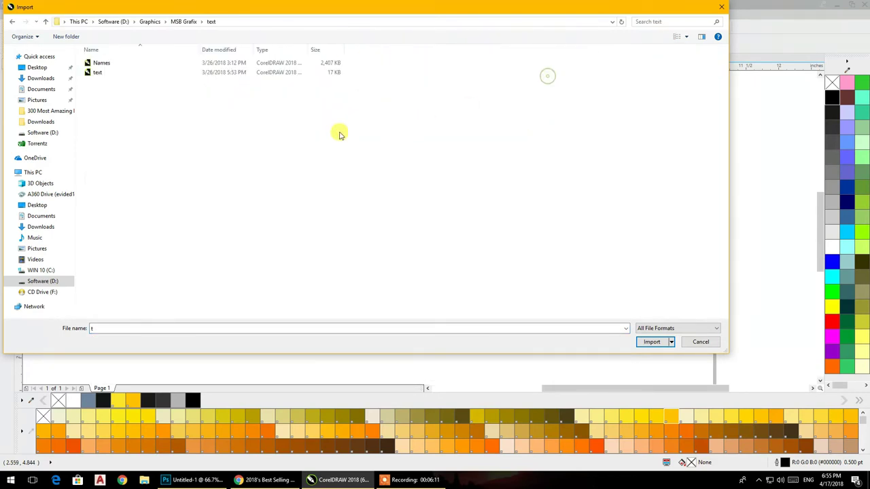
right_click(133, 125)
left_click(263, 140)
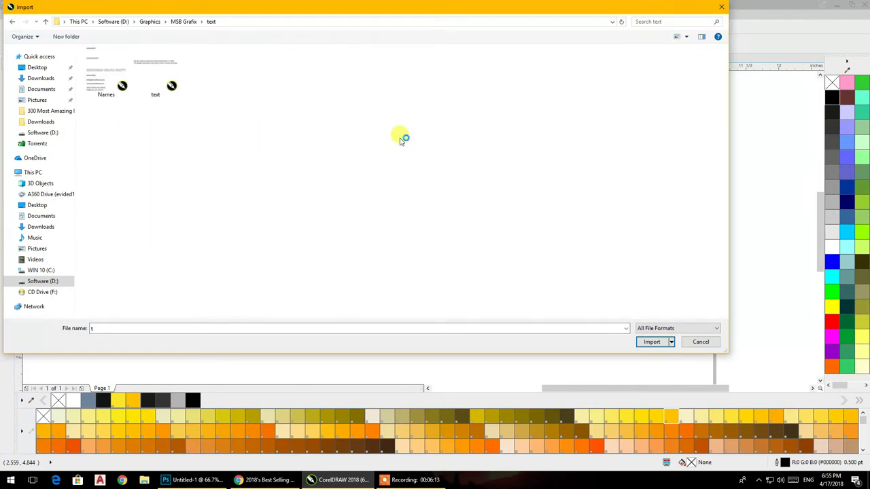
right_click(311, 134)
left_click(451, 139)
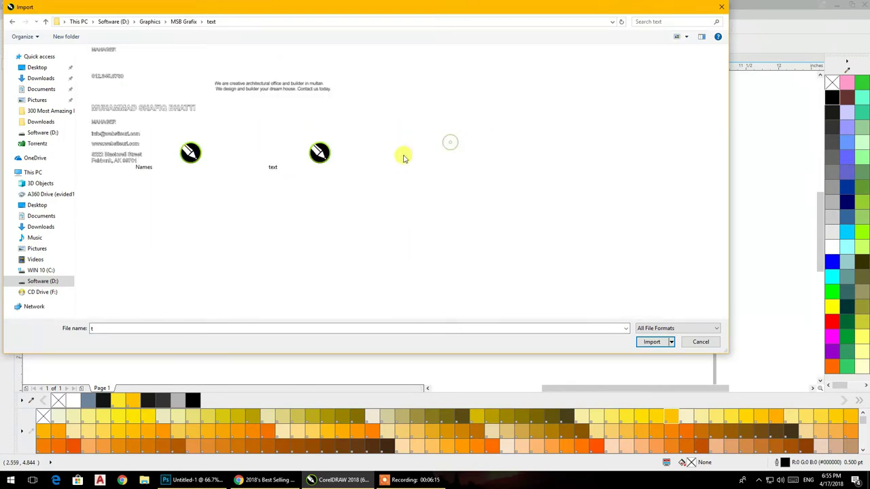
left_click(137, 134)
left_click(650, 358)
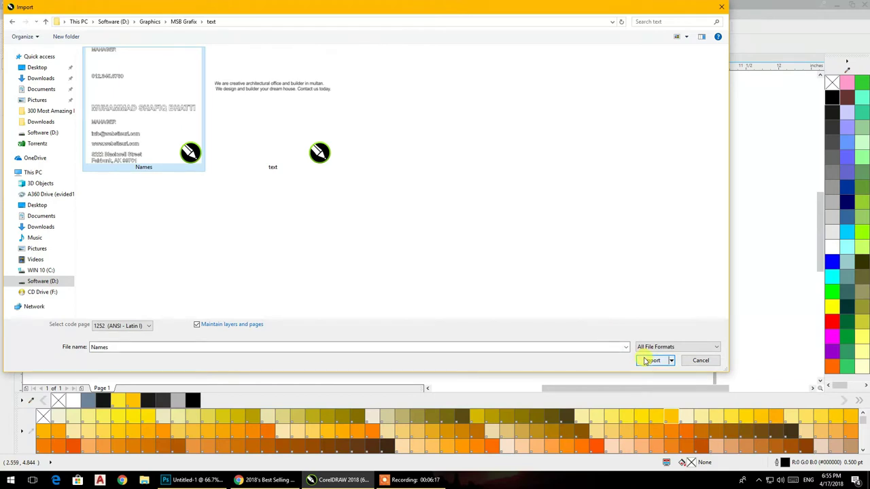
key("Return")
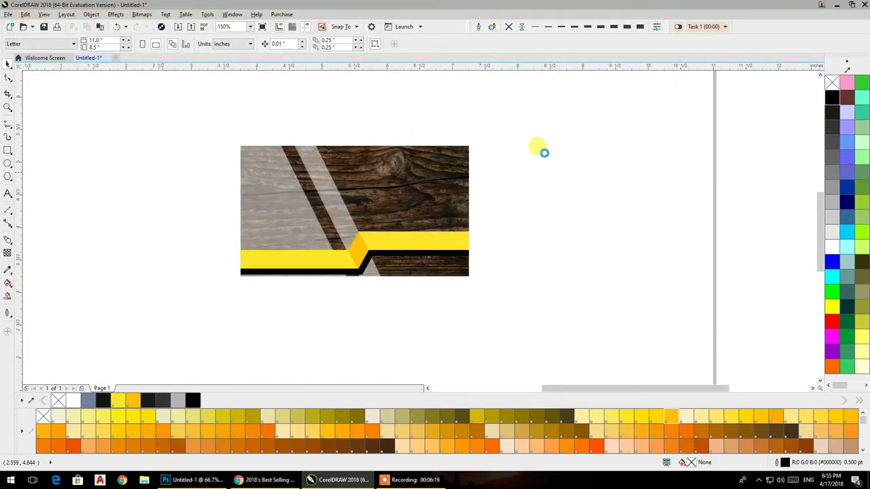
Step: Place the imported Names text right of the card with no outline and black fill
left_click_drag(497, 146, 711, 284)
left_click(619, 231)
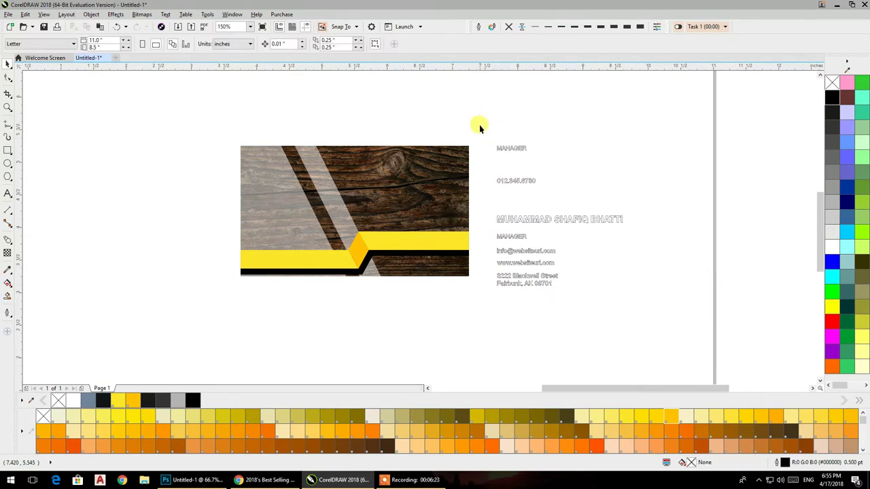
left_click_drag(479, 127, 679, 317)
left_click(509, 26)
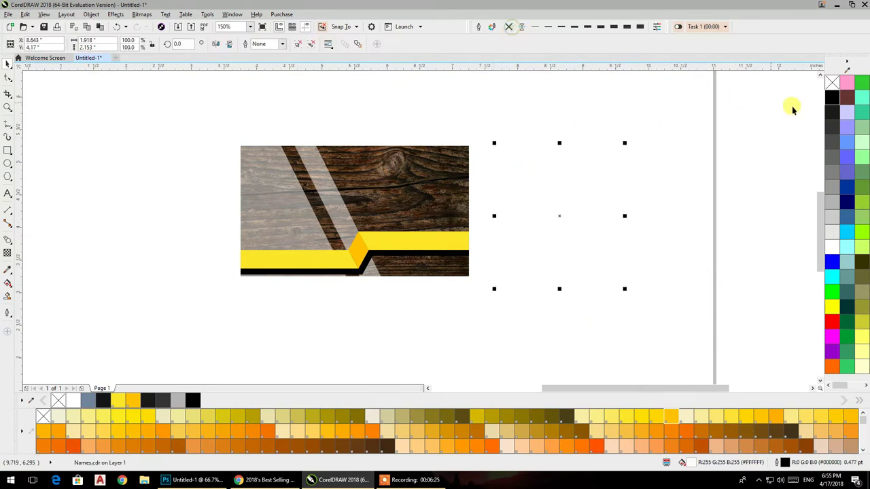
left_click(831, 98)
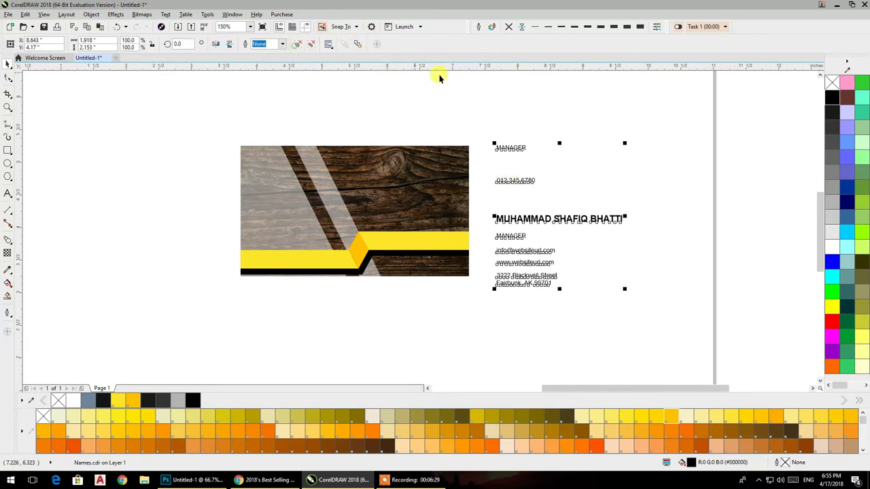
left_click(545, 96)
Step: Move the full-name line onto the card's top right and colour it white
mouse_move(561, 219)
left_mouse_down()
mouse_move(396, 189)
mouse_move(393, 171)
left_mouse_up()
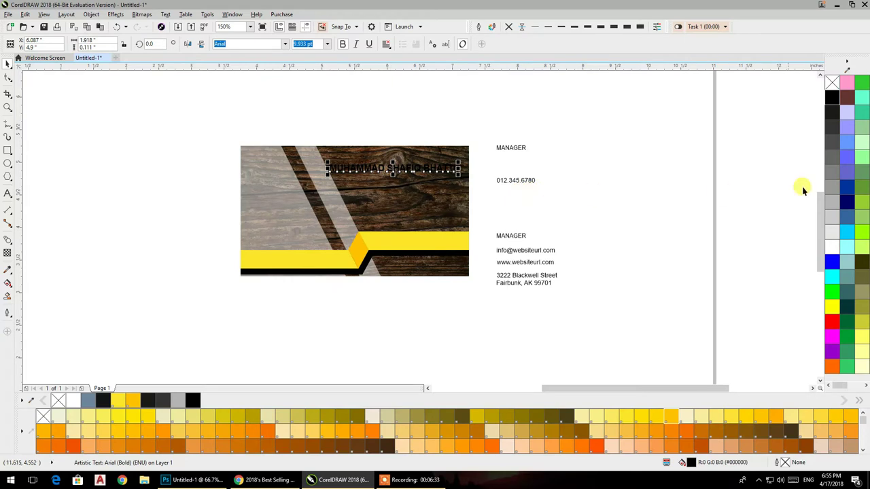
left_click(832, 247)
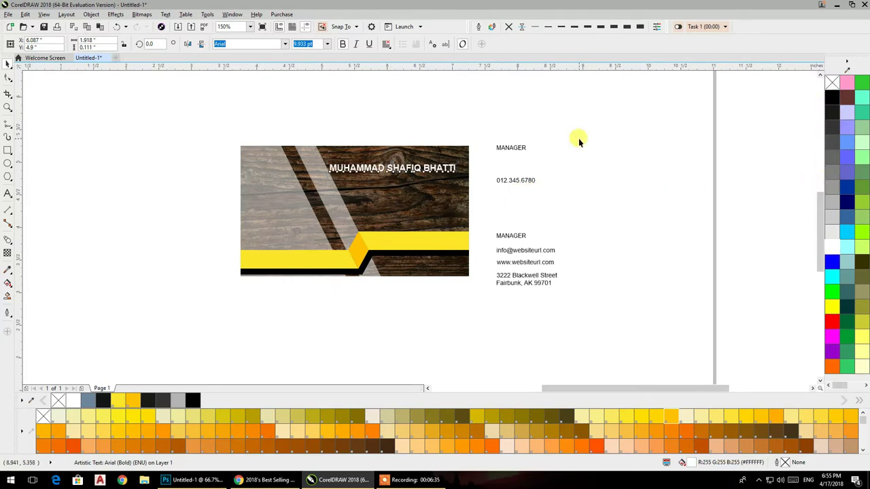
left_click_drag(420, 172, 423, 170)
left_click(582, 195)
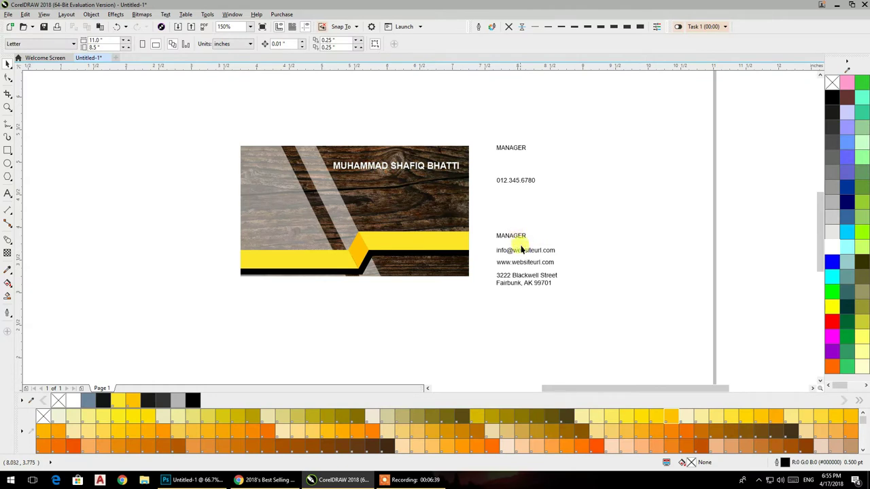
Step: Move the e-mail and website lines onto the lower-left yellow band
left_click_drag(524, 255, 274, 242)
left_click(596, 221)
left_click_drag(524, 267, 273, 247)
left_click(583, 301)
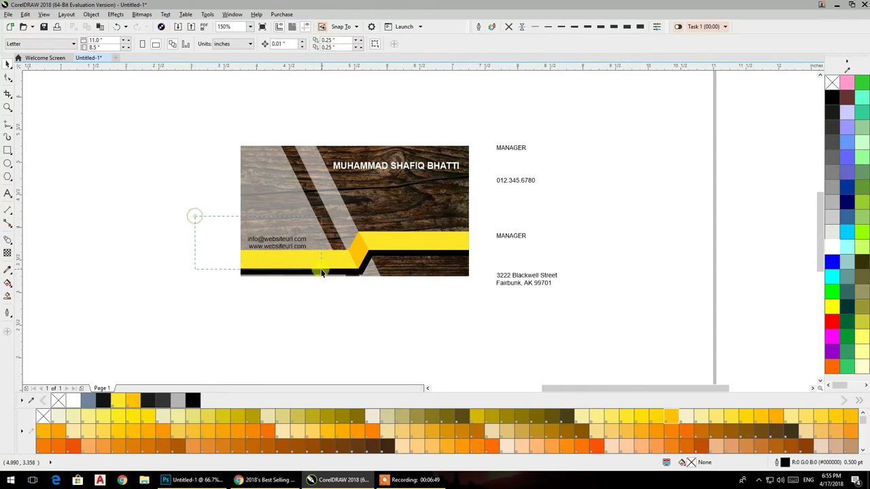
left_click_drag(322, 272, 322, 272)
left_click_drag(287, 234, 303, 262)
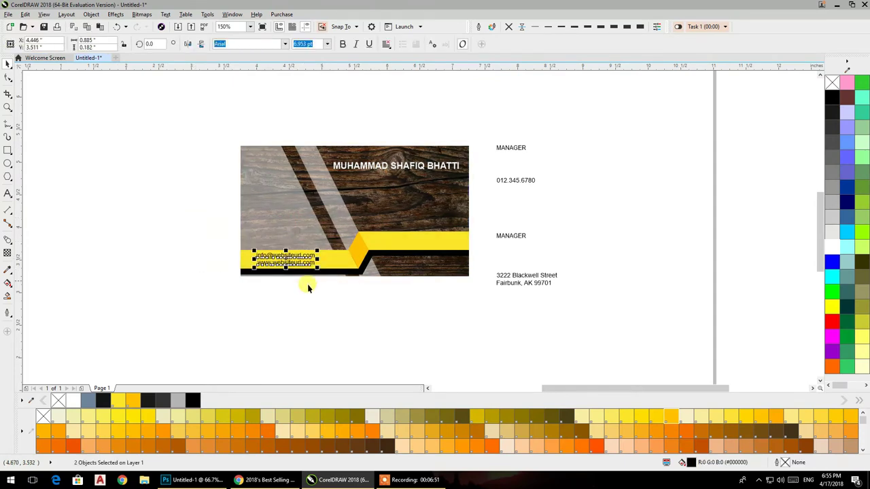
left_click(306, 300)
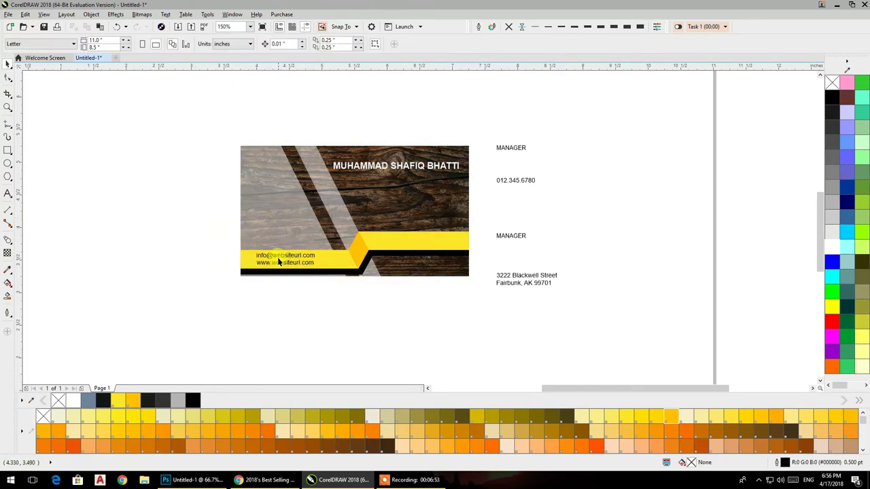
Step: Move the two street address lines onto the right yellow band
left_click_drag(575, 249, 493, 305)
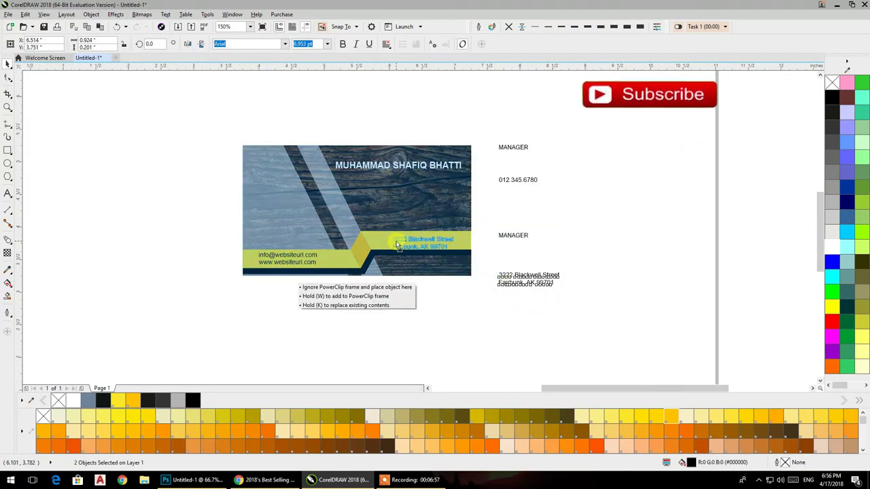
left_click_drag(489, 275, 386, 239)
left_click(586, 234)
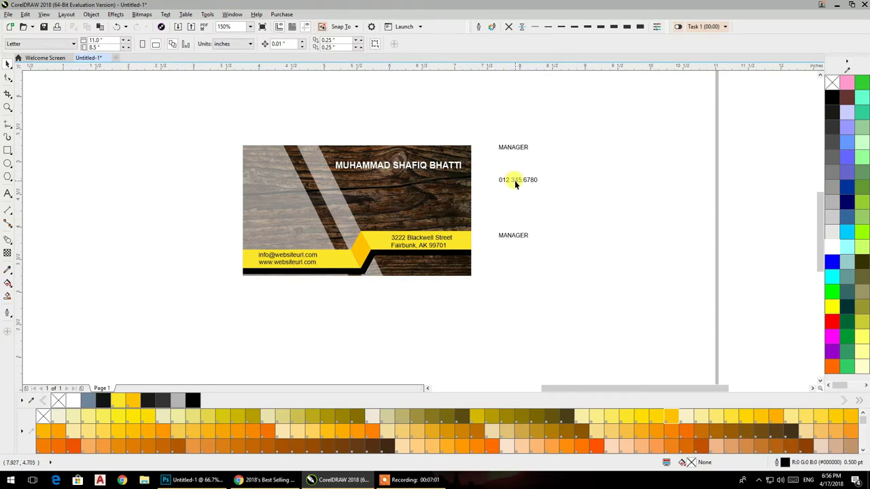
Step: Move the MANAGER label onto the card and rotate it along the pale diagonal stripe
left_click(513, 238)
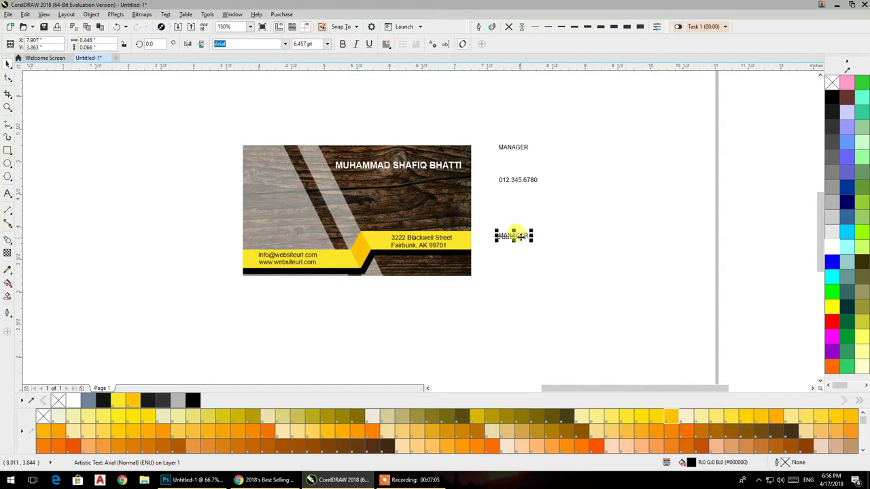
left_click(588, 239)
mouse_move(509, 238)
left_mouse_down()
mouse_move(329, 188)
mouse_move(331, 201)
left_mouse_up()
scroll(332, 200, "up", 3)
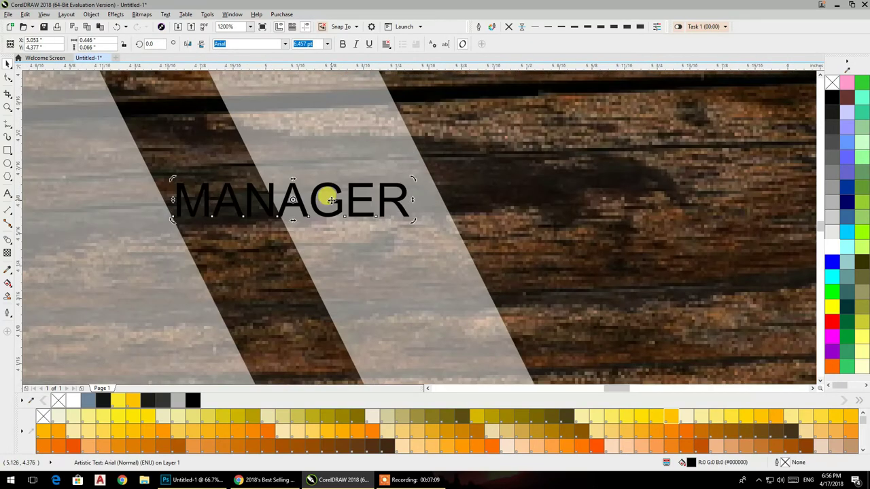
mouse_move(291, 201)
left_mouse_down()
mouse_move(308, 205)
mouse_move(293, 210)
left_mouse_up()
left_click(293, 210)
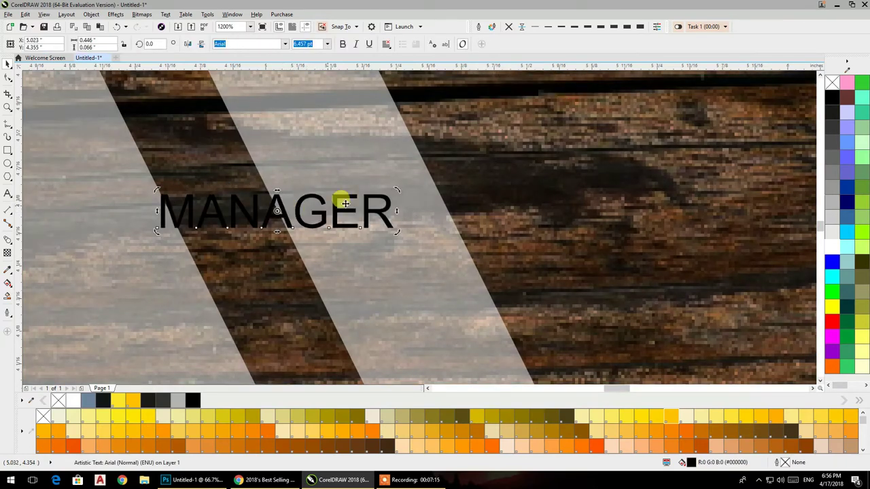
mouse_move(395, 188)
left_mouse_down()
mouse_move(389, 230)
mouse_move(342, 288)
left_mouse_up()
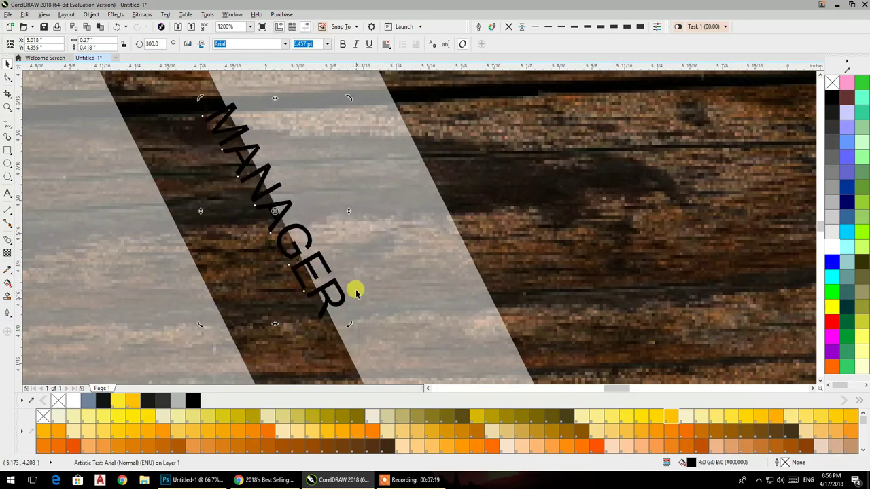
left_click_drag(347, 93, 358, 101)
scroll(284, 151, "down", 1)
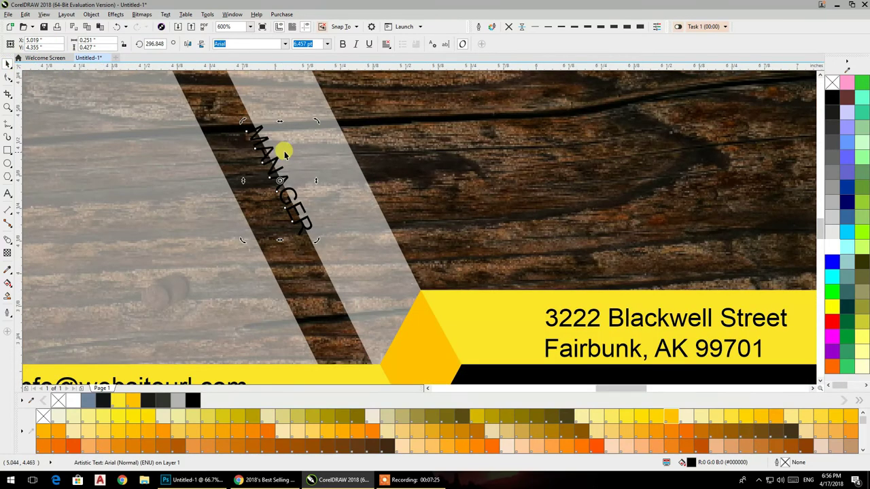
left_click_drag(262, 136, 320, 136)
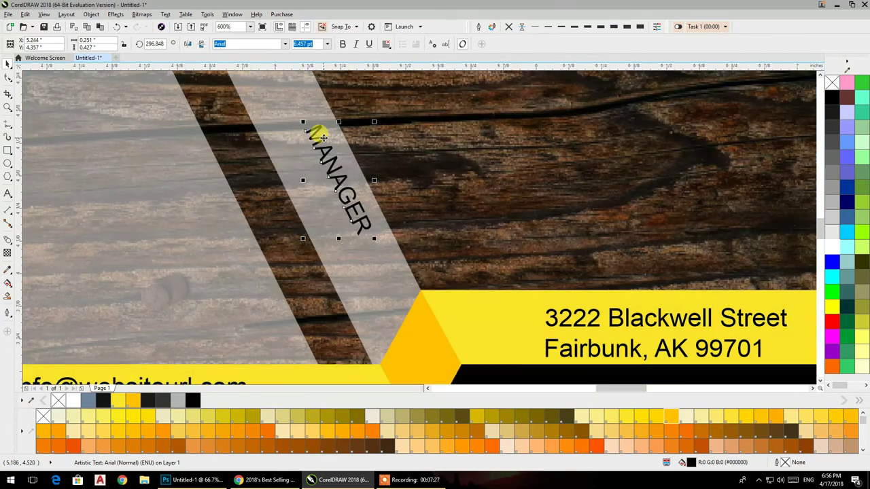
Step: Enlarge MANAGER, set it in Airstrike, and colour it yellow
scroll(333, 170, "up", 2)
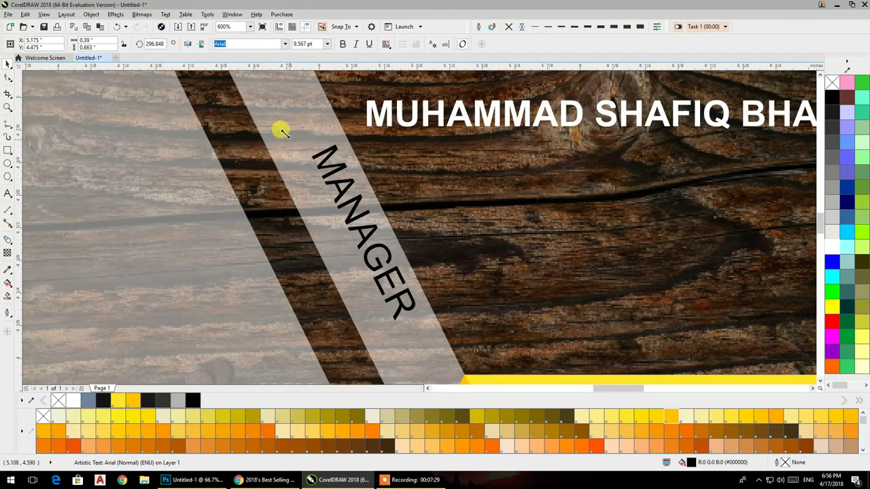
left_click_drag(340, 197, 233, 78)
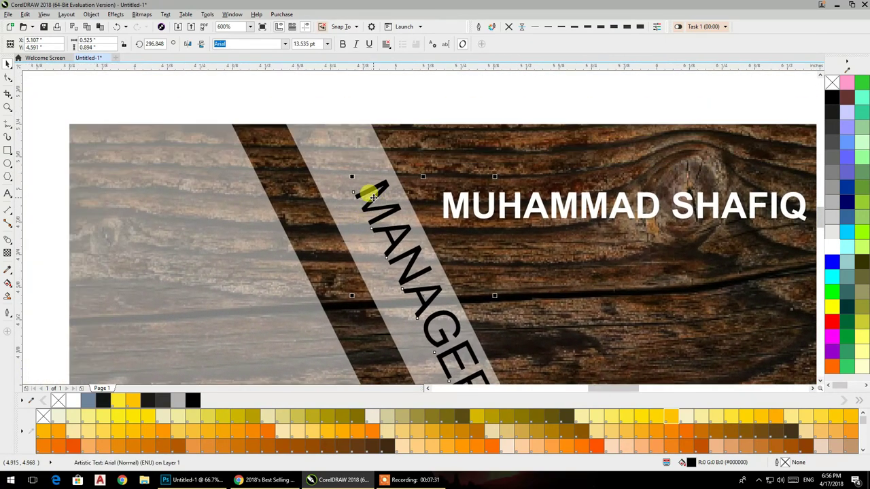
left_click_drag(372, 197, 359, 186)
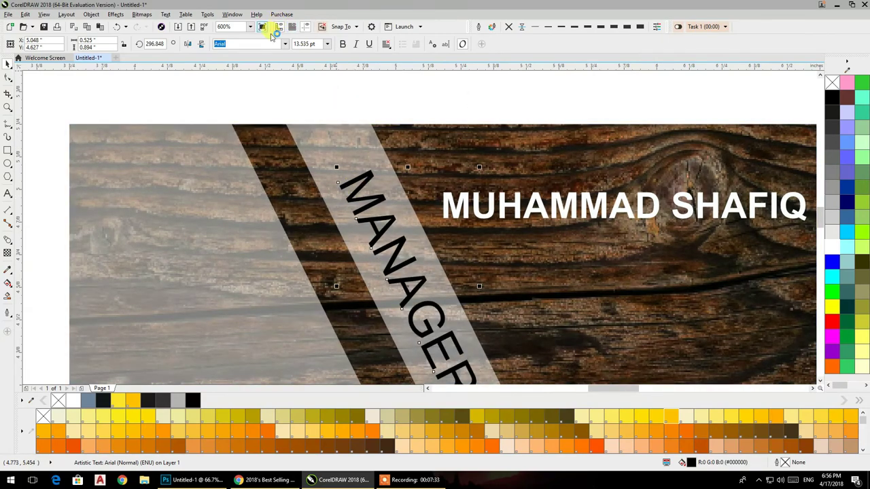
left_click(285, 44)
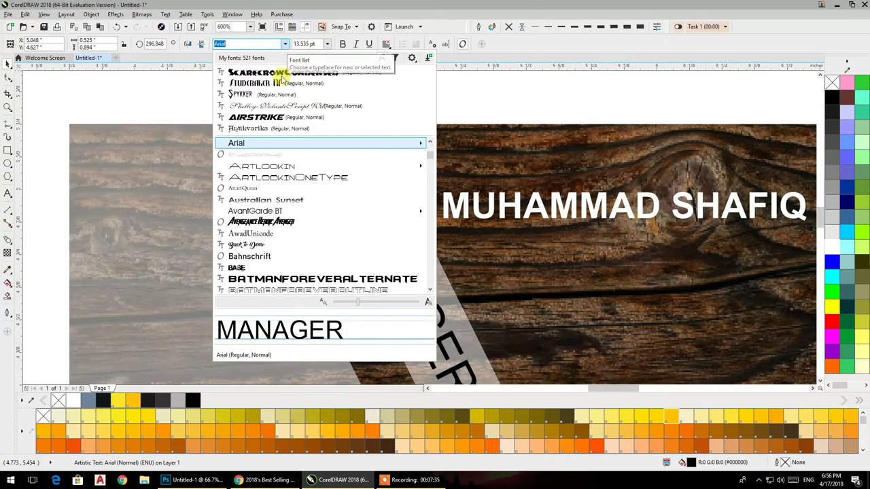
left_click(256, 117)
scroll(343, 166, "down", 2)
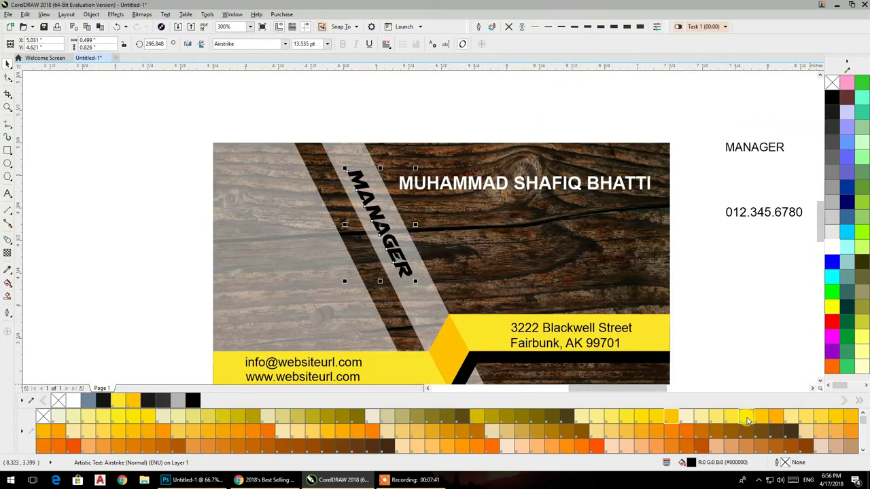
left_click(746, 421)
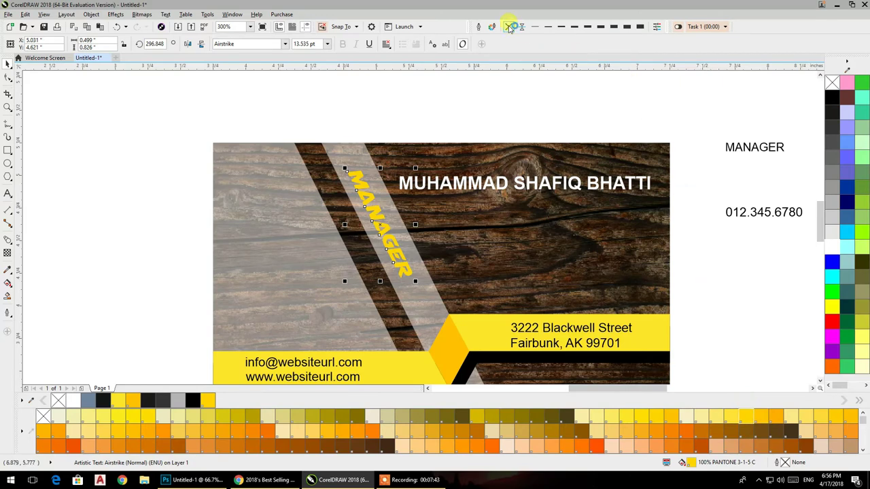
left_click(514, 84)
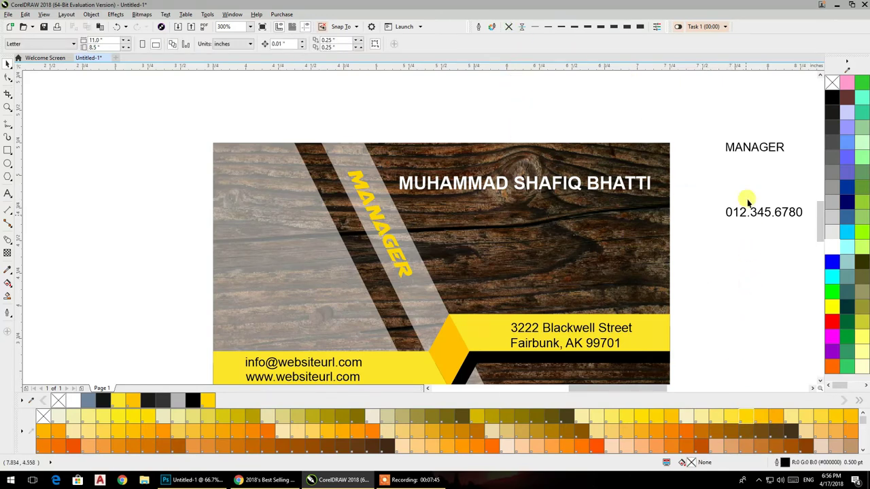
Step: Move the phone number onto the card's left side, enlarge it slightly, and make it white
left_click_drag(743, 217, 263, 323)
left_click_drag(328, 311, 337, 309)
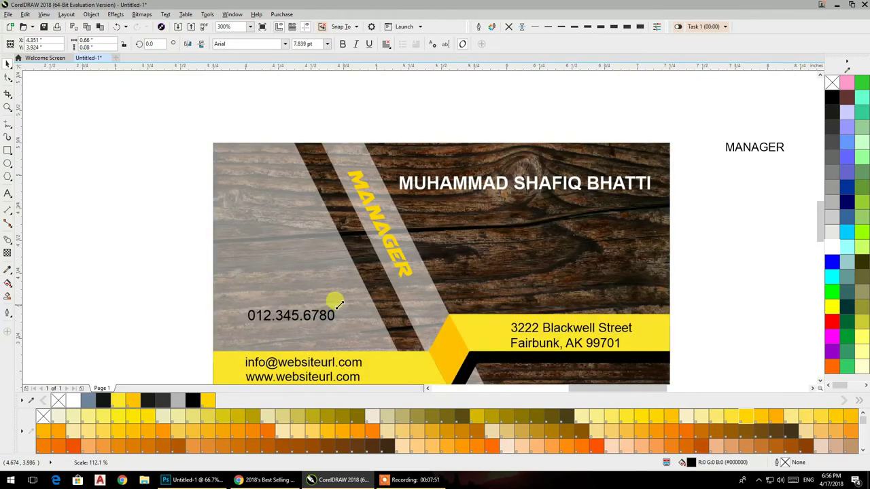
left_click(831, 248)
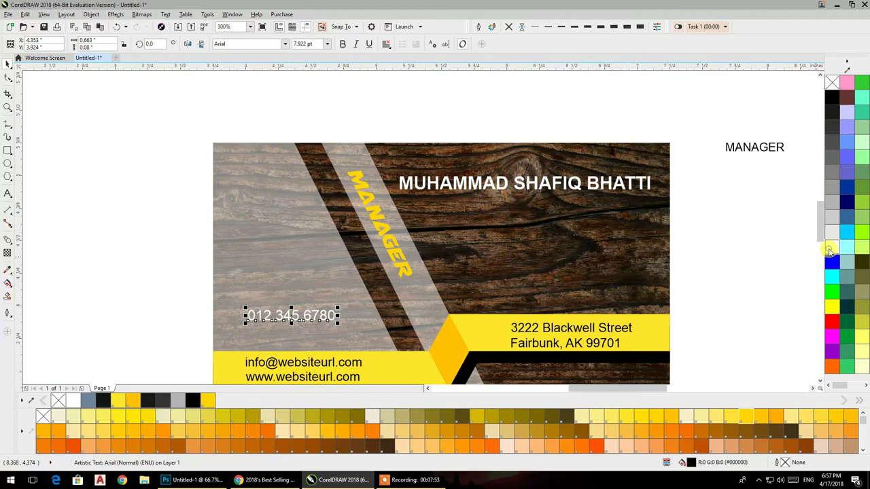
left_click(734, 263)
Step: Set the full name in Back to Black Demo, Title Case, enlarged to about 12 pt
left_click(574, 189)
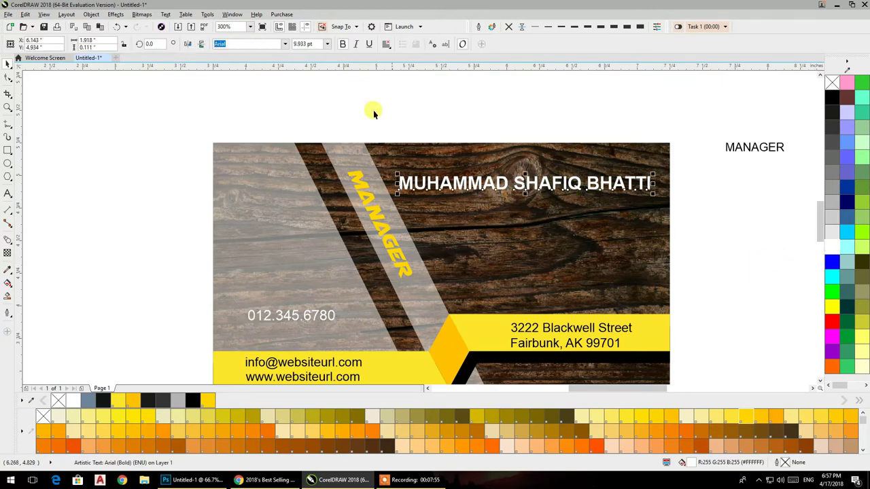
left_click(285, 43)
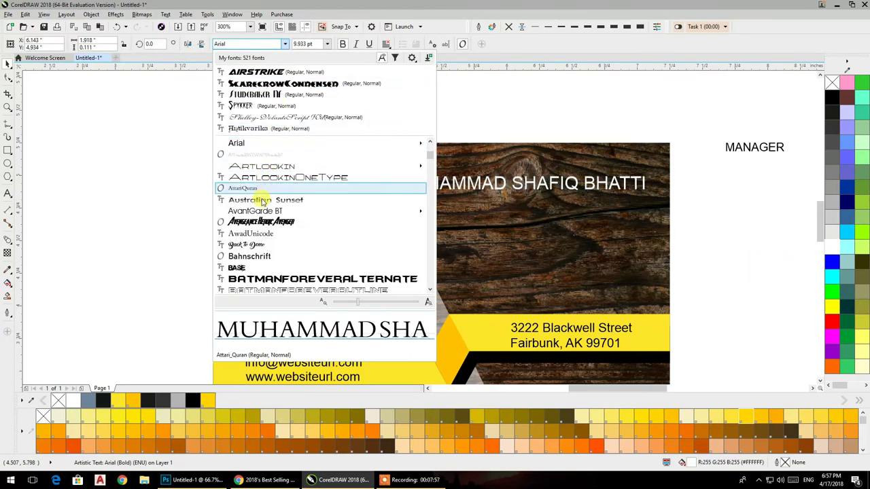
left_click(251, 245)
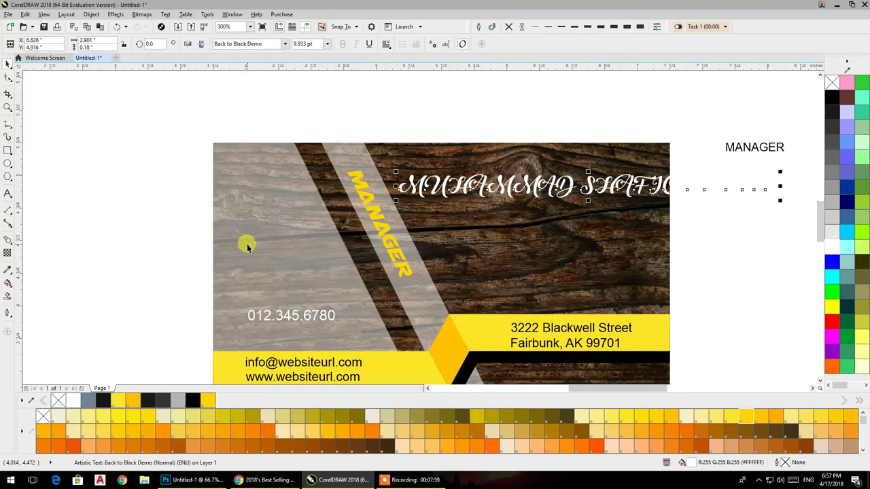
left_click(170, 15)
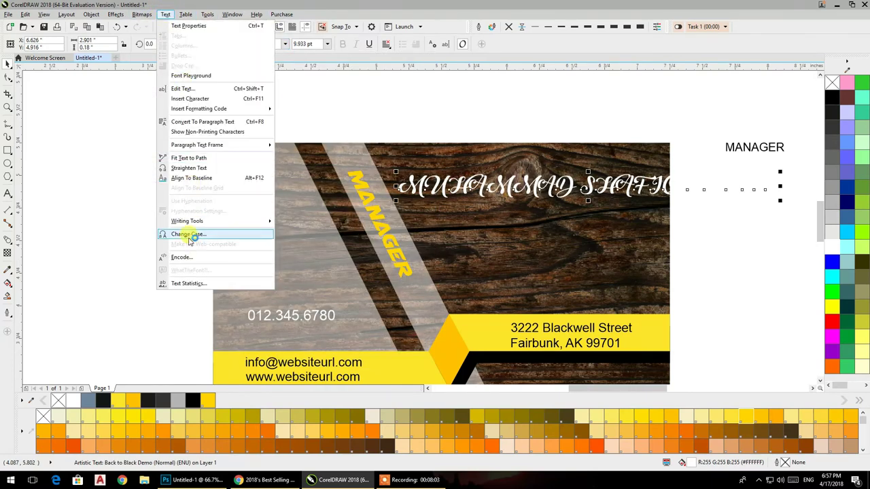
left_click(188, 235)
left_click(398, 267)
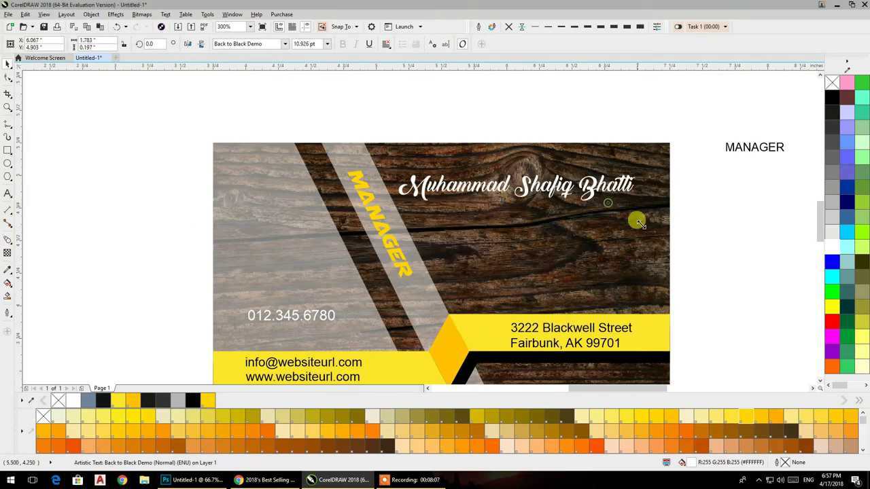
left_click_drag(607, 201, 652, 228)
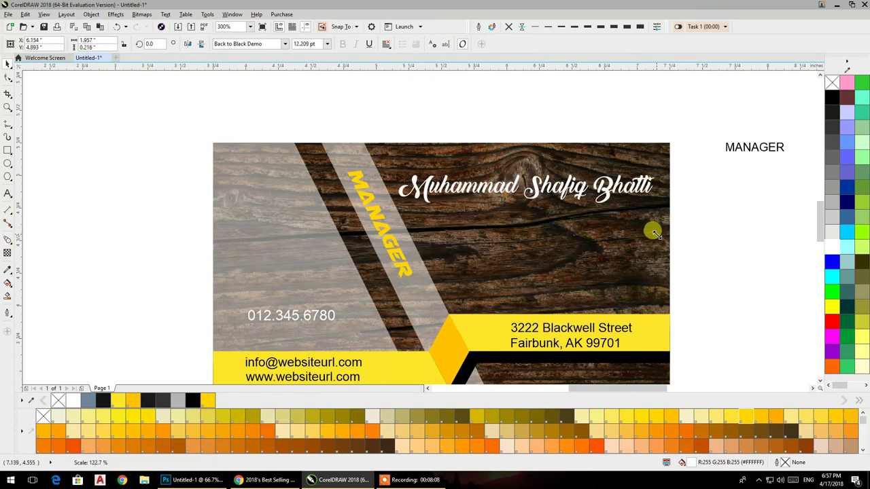
Step: Delete the spare MANAGER text lying beside the card
left_click(741, 147)
key("Delete")
scroll(632, 146, "down", 4)
scroll(549, 218, "up", 2)
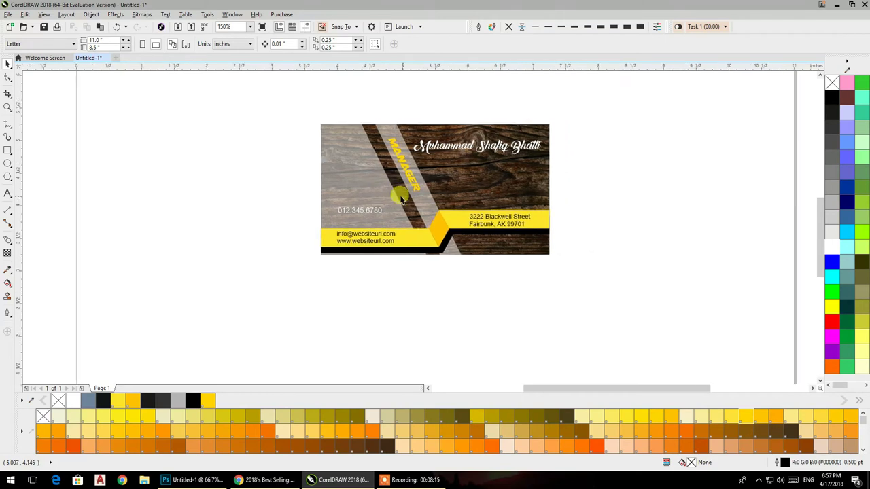
Step: Mirror-copy all eight card objects below the front card and select the copy's name, MANAGER and address
key("ctrl+a")
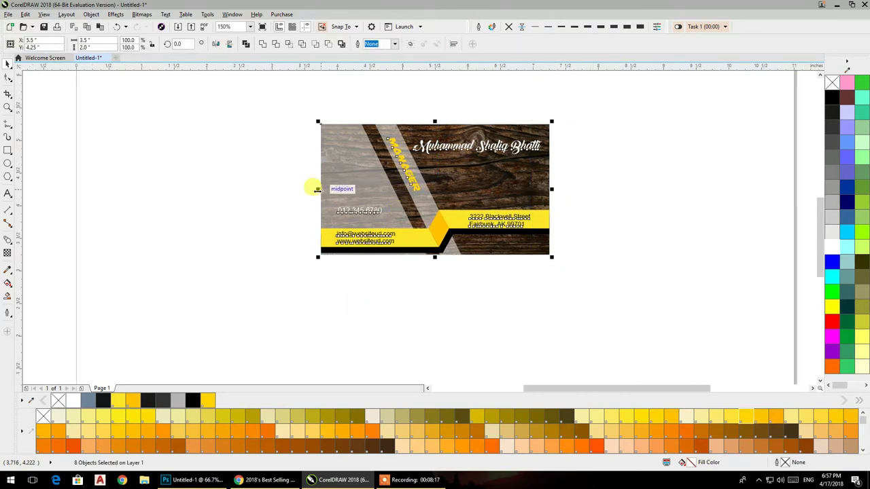
left_click_drag(317, 190, 625, 196)
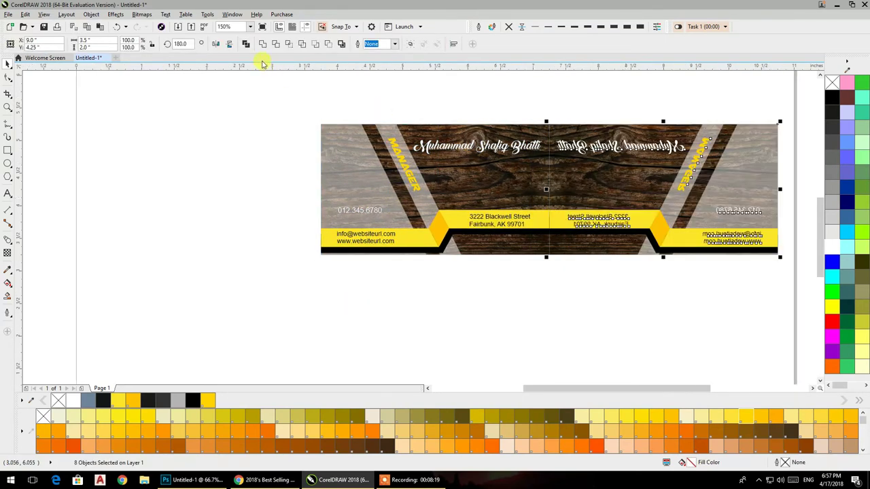
left_click(217, 44)
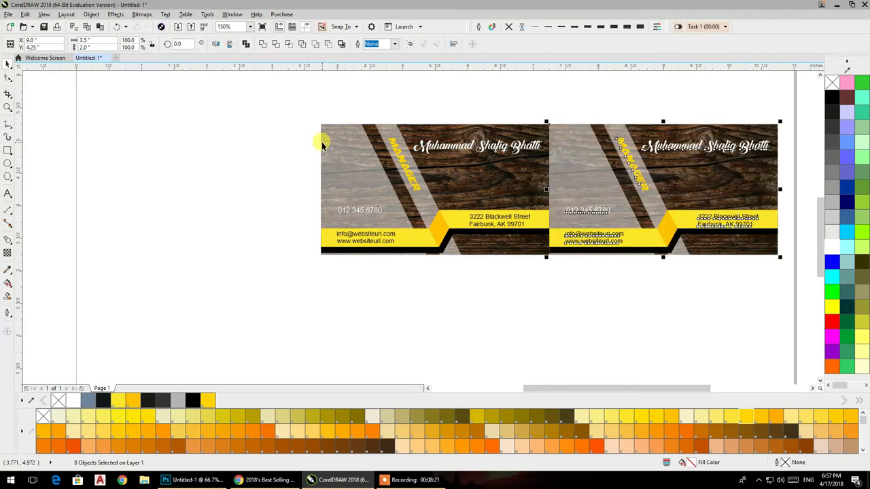
left_click(217, 44)
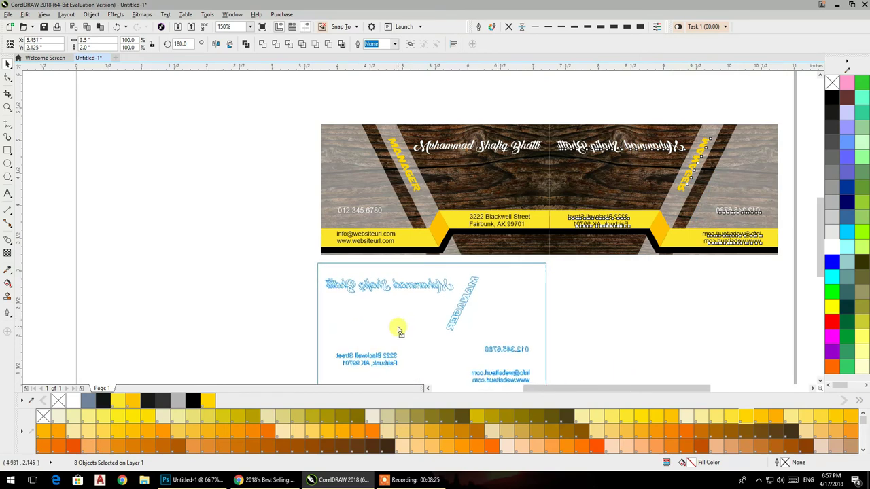
left_click_drag(609, 229, 399, 330)
left_click(604, 298)
scroll(370, 230, "down", 2)
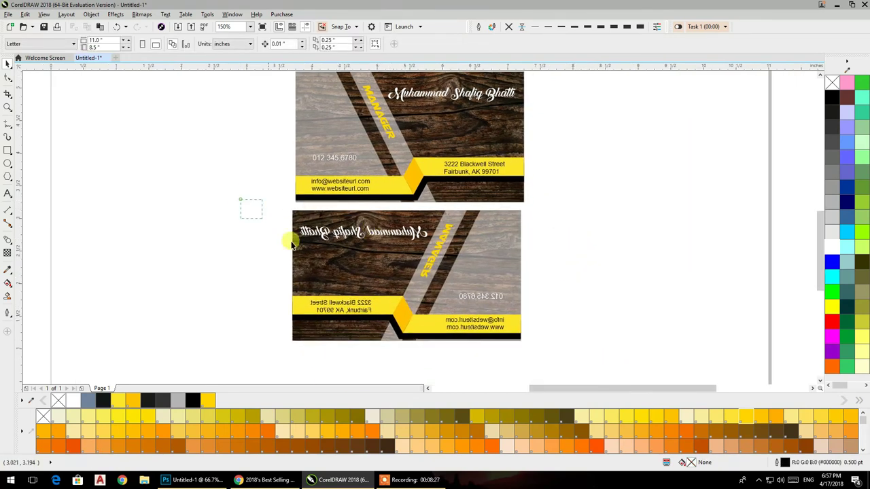
left_click_drag(292, 243, 455, 361)
Step: Delete the name, MANAGER, address, phone and e-mail text from the back card
key("Delete")
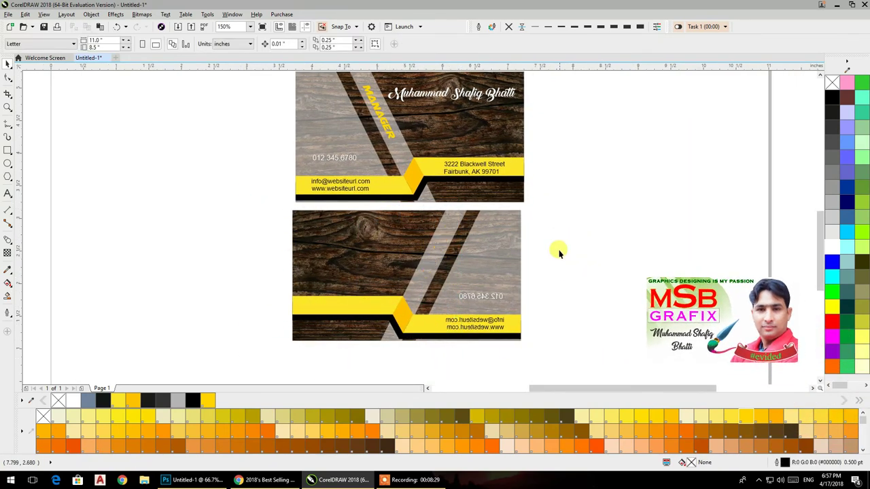
left_click_drag(559, 253, 367, 360)
key("Delete")
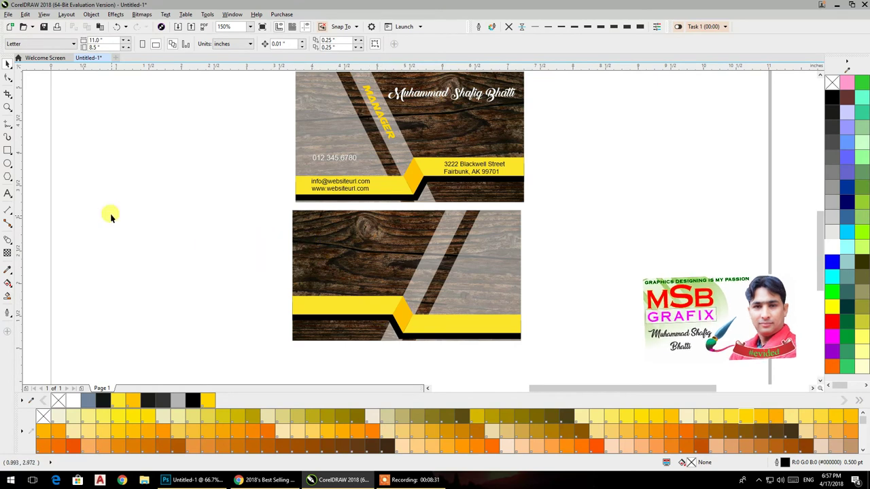
Step: Inside the back card's PowerClip, group the yellow and black bands and raise them to mid-card
left_click(349, 311)
double_click(354, 315)
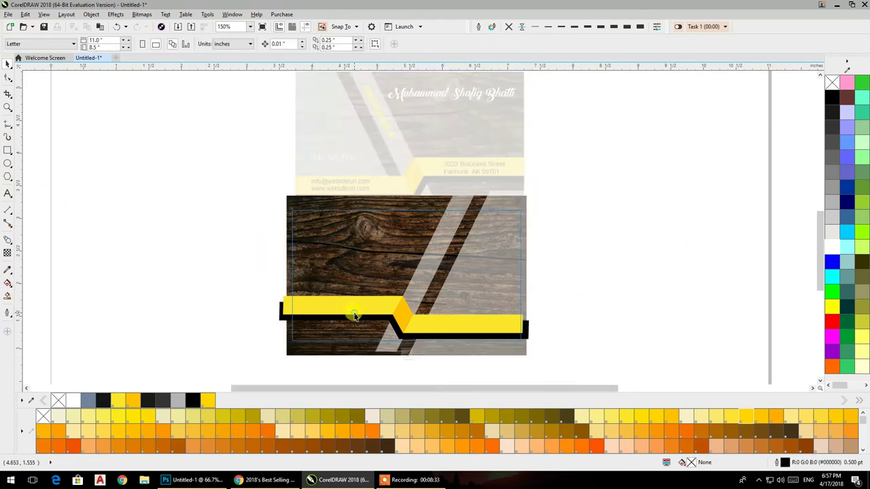
left_click_drag(203, 242, 609, 363)
key("ctrl+g")
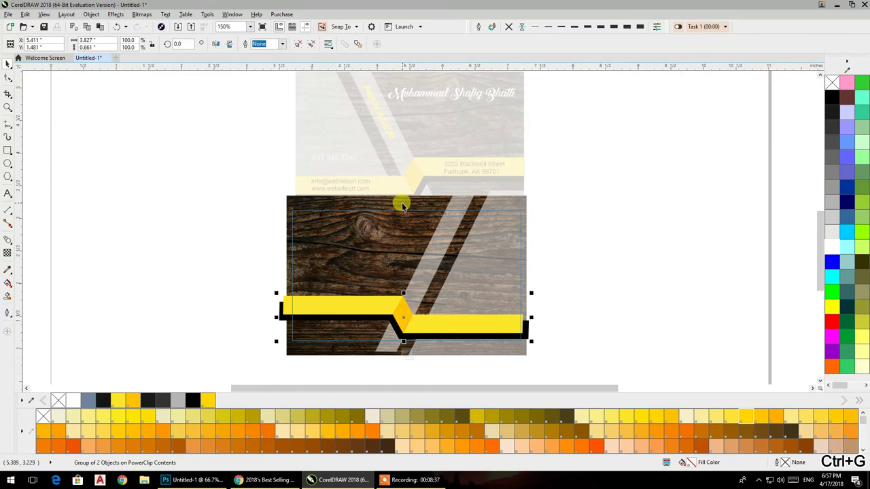
left_click_drag(408, 319, 401, 203)
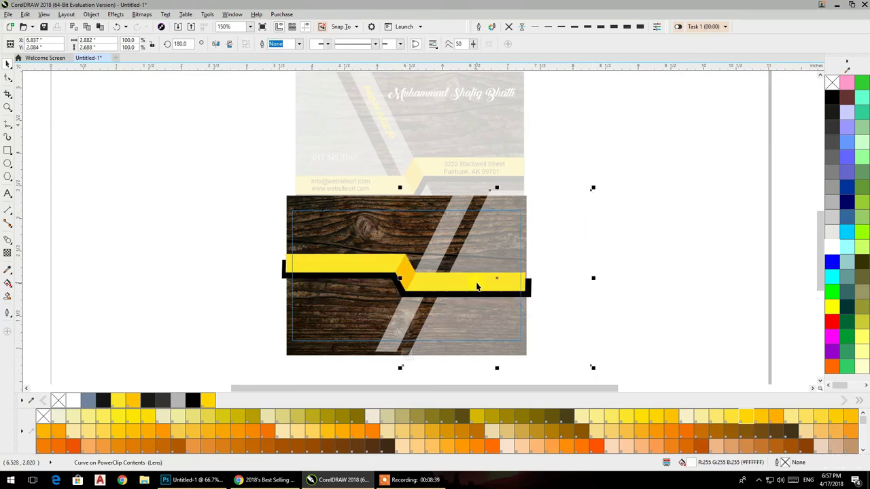
left_click(678, 243)
left_click(678, 242)
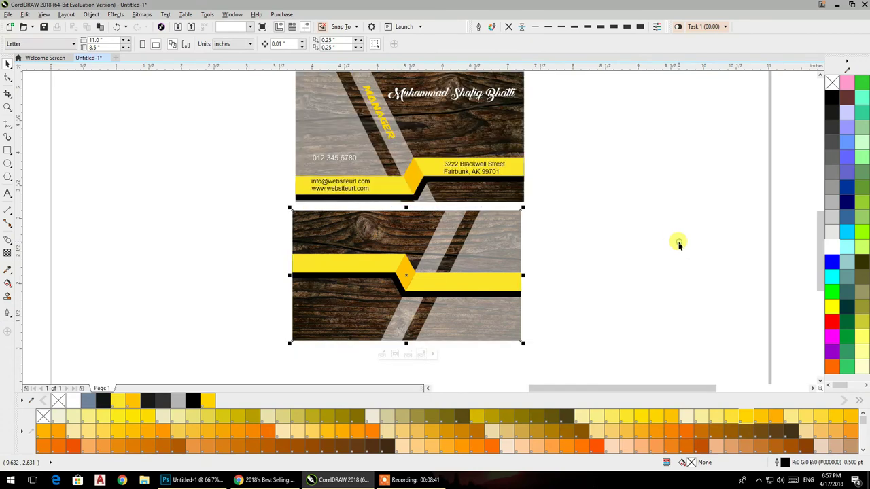
left_click(677, 241)
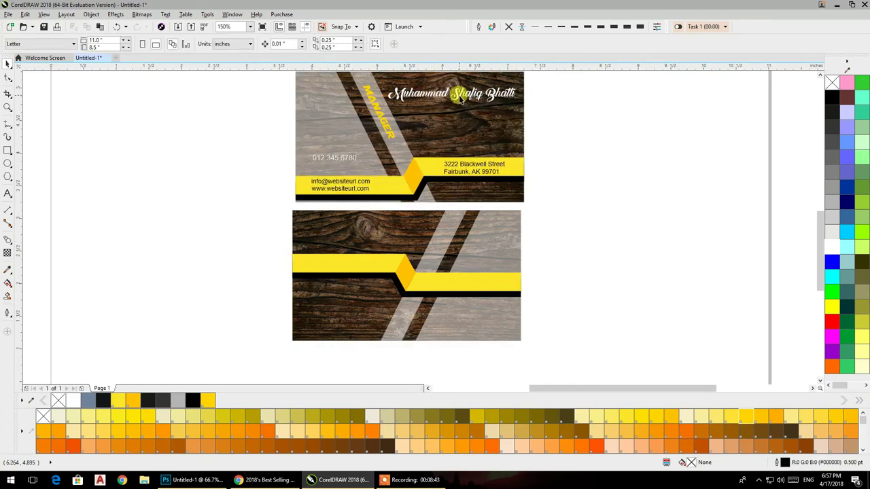
Step: Drag the script name from the front card onto the back card's yellow band, then open its PowerClip
mouse_move(457, 97)
left_mouse_down()
mouse_move(367, 267)
mouse_move(379, 271)
left_mouse_up()
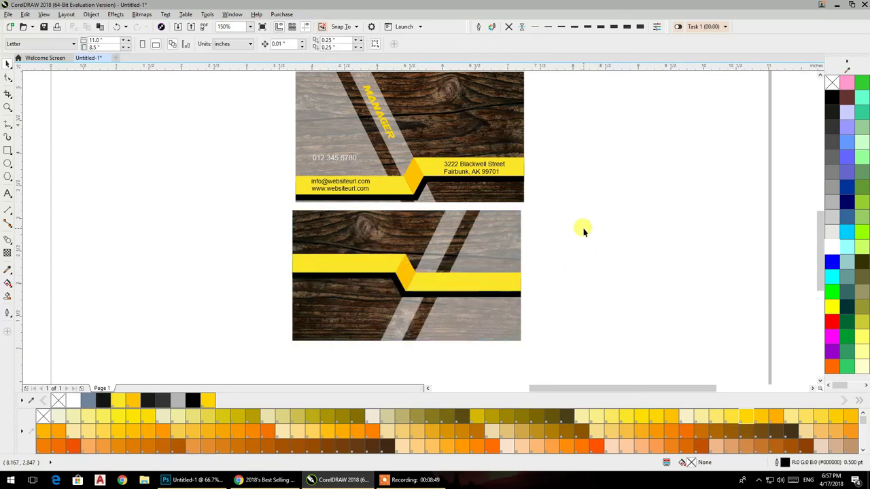
left_click_drag(583, 228, 257, 306)
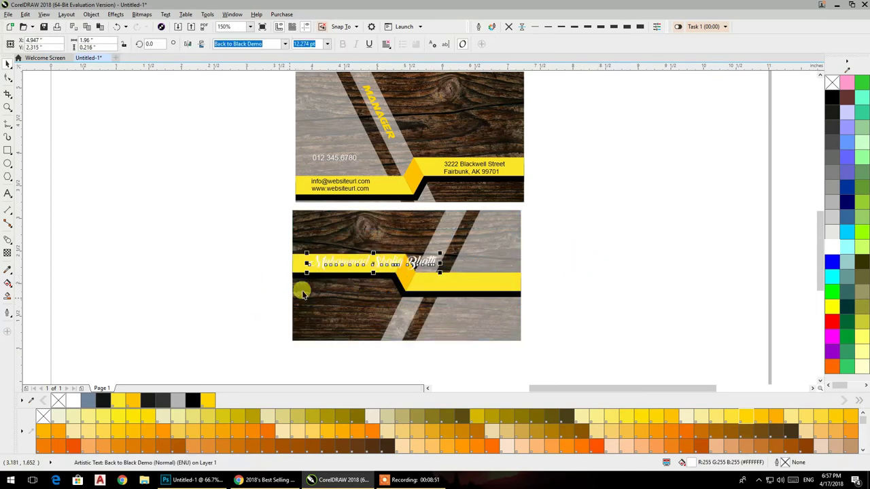
left_click(229, 260)
left_click(301, 288)
left_click(300, 289, "ctrl")
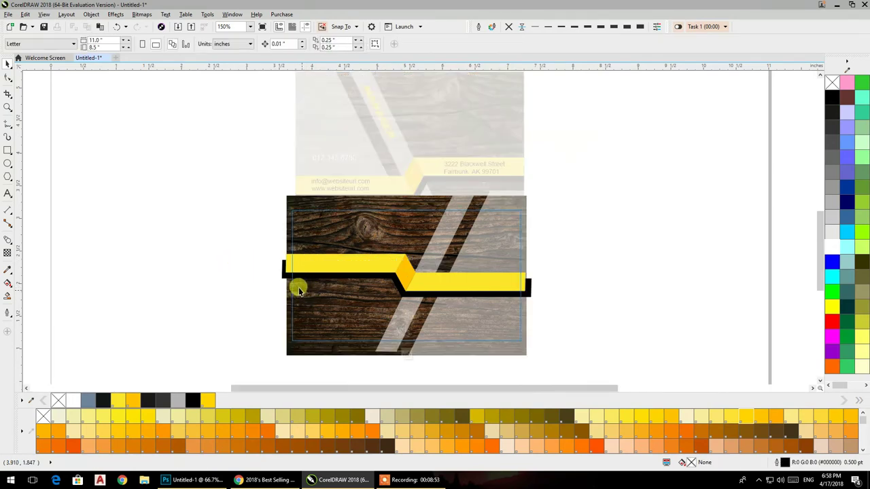
Step: Drag the yellow band's left-end nodes out past the back card's left edge
left_click(289, 274)
scroll(286, 271, "up", 3)
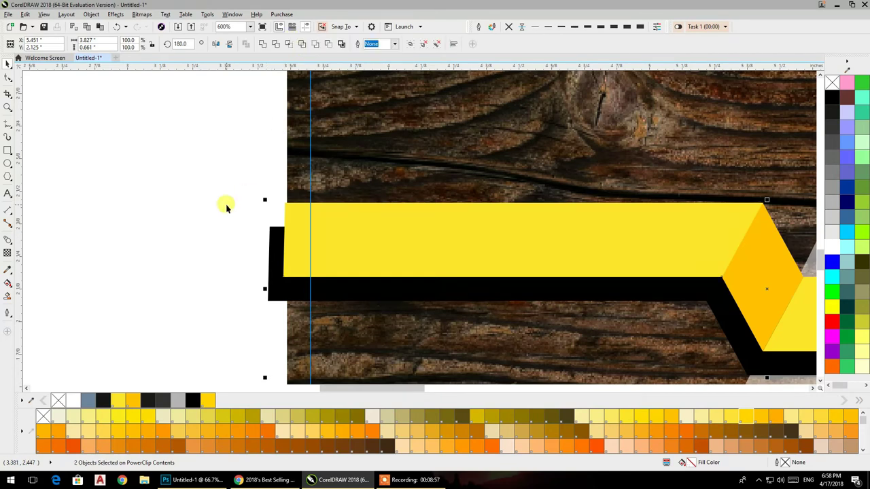
left_click(293, 247)
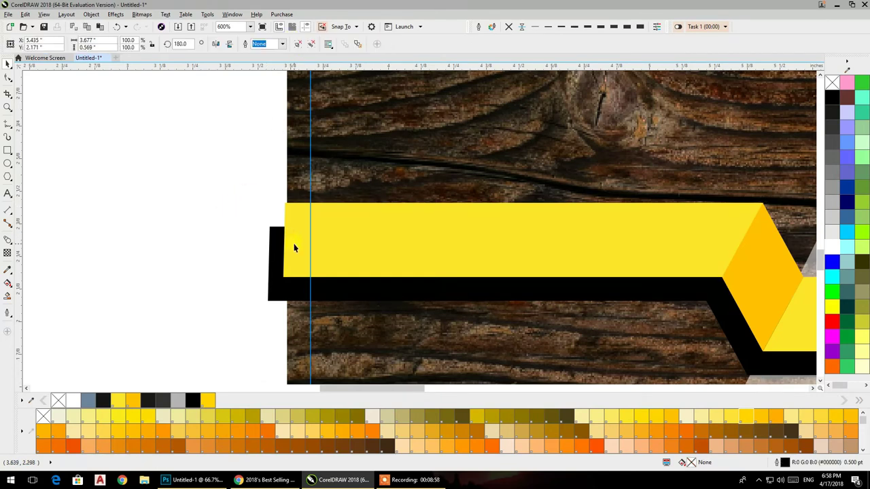
left_click(298, 45)
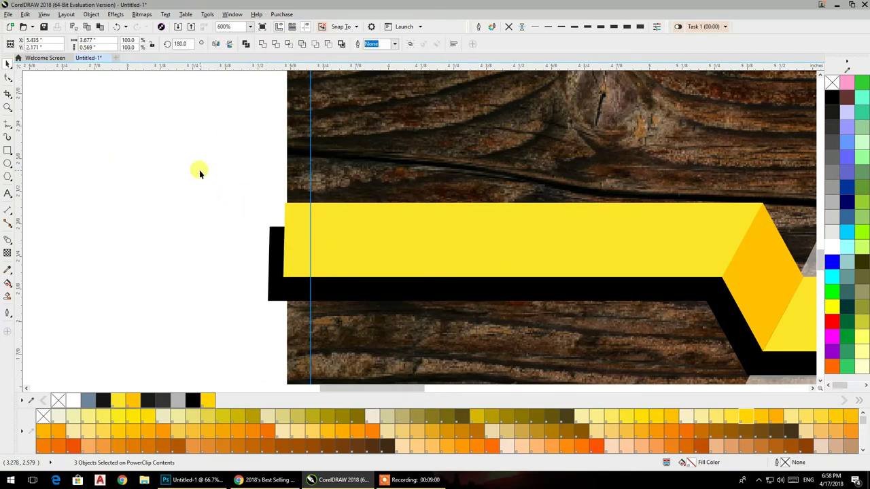
left_click(8, 79)
left_click_drag(200, 153, 317, 319)
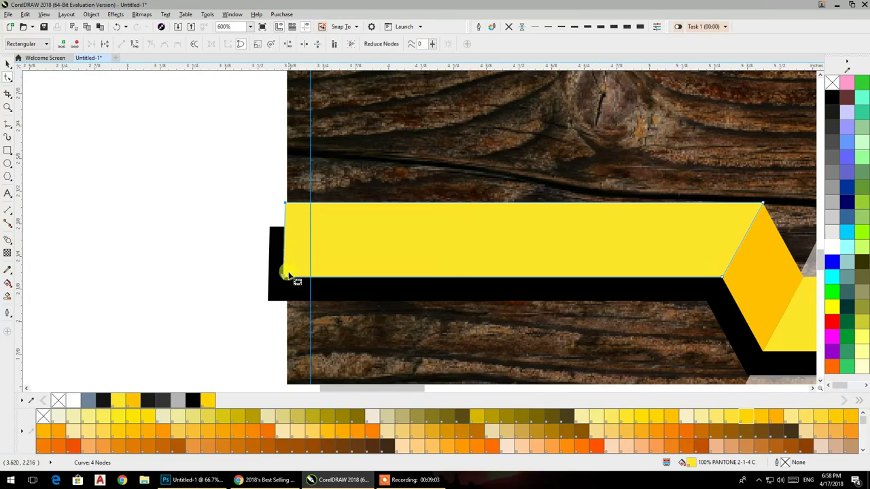
left_click_drag(285, 279, 94, 276)
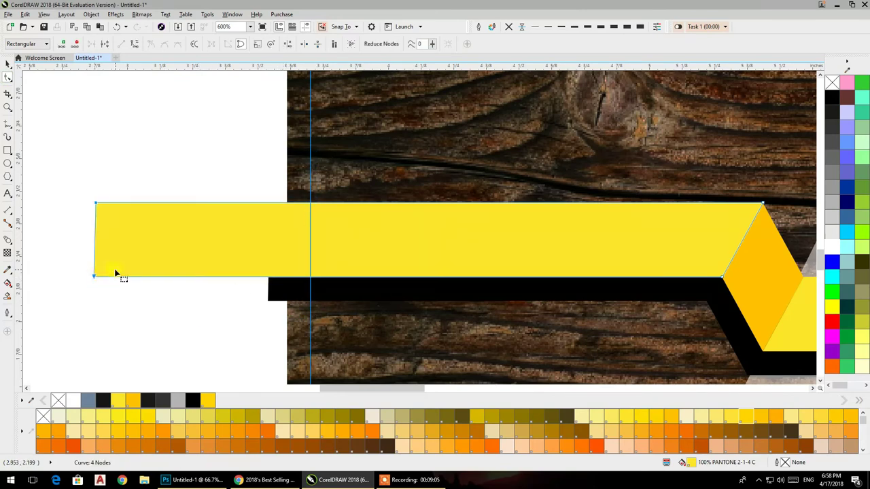
Step: Stretch the black shadow band's left nodes to match the yellow band, then select both bands
left_click(9, 63)
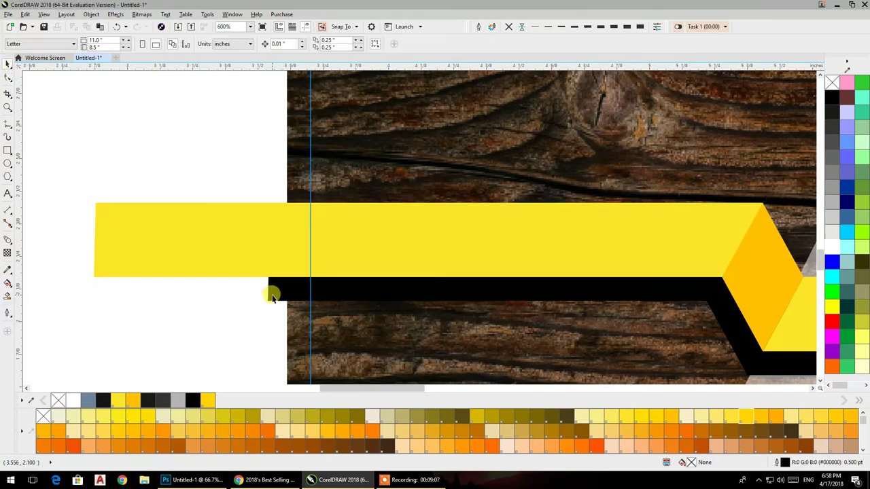
left_click(270, 294)
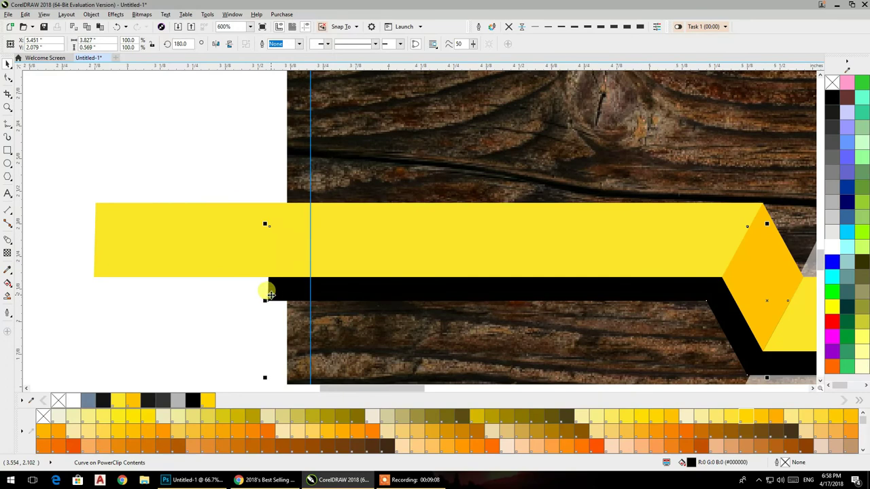
left_click(7, 79)
left_click_drag(213, 161, 290, 340)
mouse_move(269, 301)
left_mouse_down()
mouse_move(214, 307)
mouse_move(100, 297)
left_mouse_up()
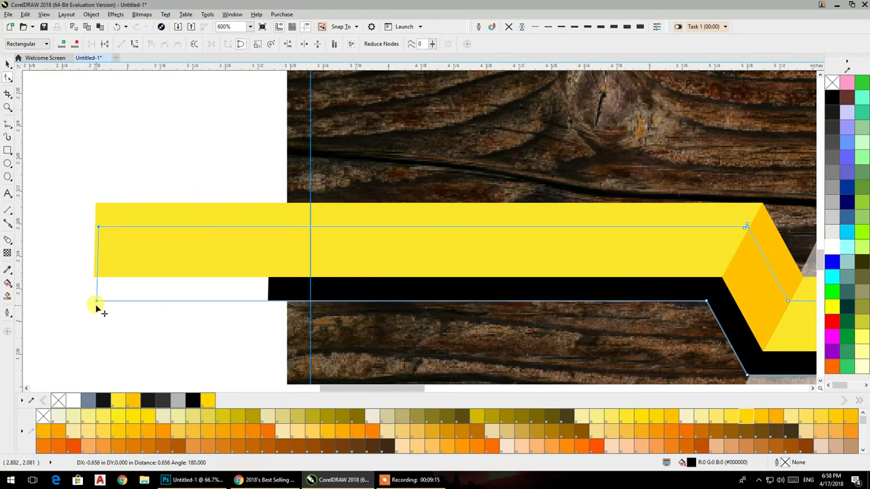
left_click_drag(95, 293, 96, 302)
left_click(7, 63)
scroll(195, 141, "down", 3)
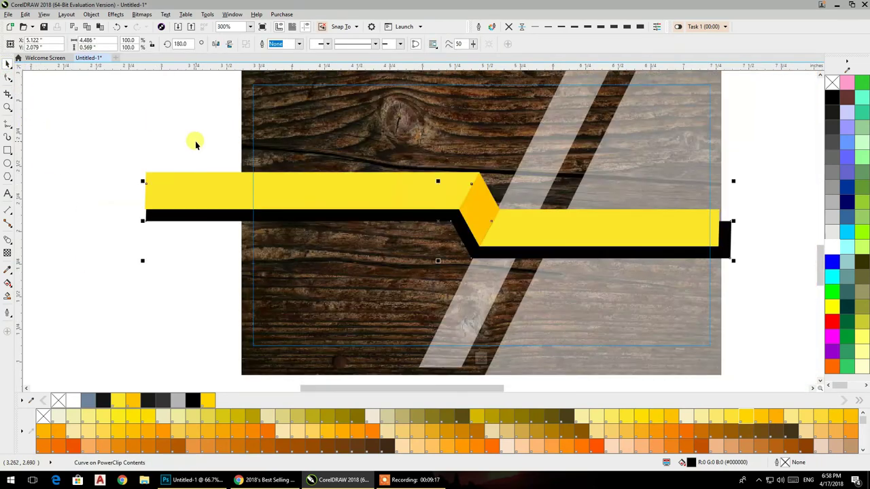
scroll(195, 141, "down", 1)
left_click_drag(140, 171, 489, 257)
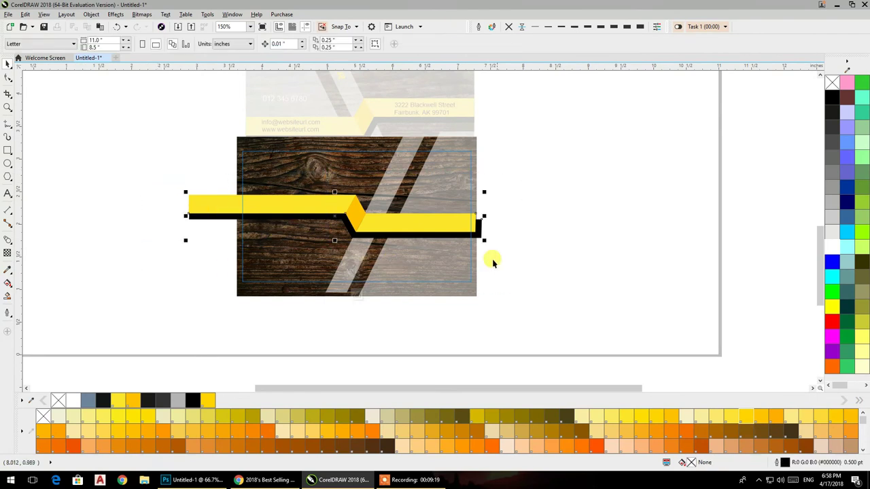
Step: Nudge both bands right, finish the PowerClip, and color the back card's script name black
left_click_drag(462, 231, 518, 238)
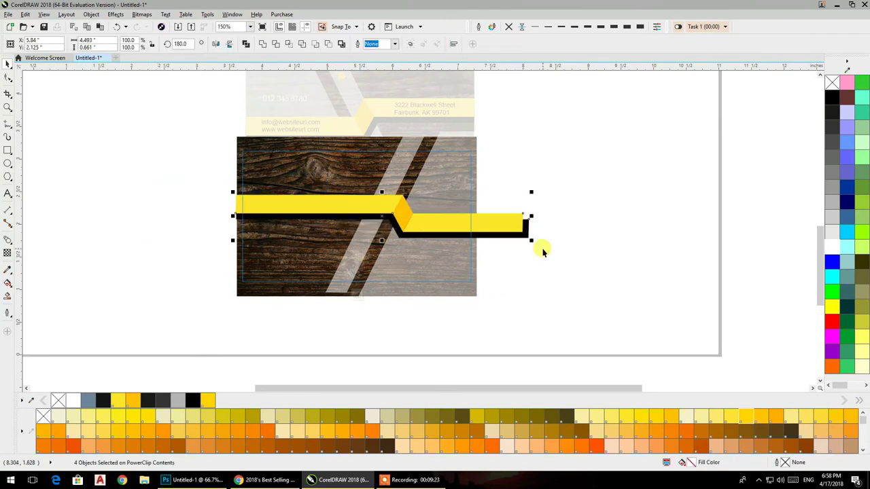
left_click(543, 252, "ctrl")
left_click(374, 202)
scroll(375, 202, "up", 4)
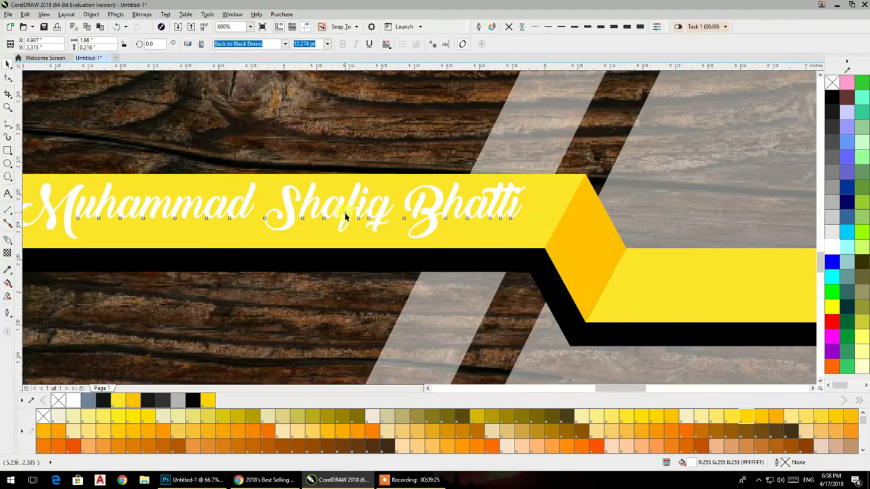
left_click(831, 97)
scroll(402, 236, "down", 4)
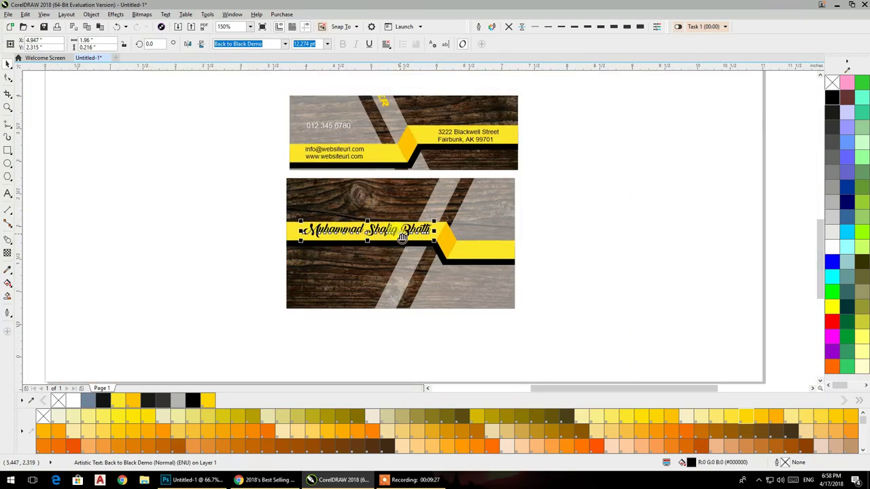
left_click(567, 233)
scroll(406, 257, "up", 2)
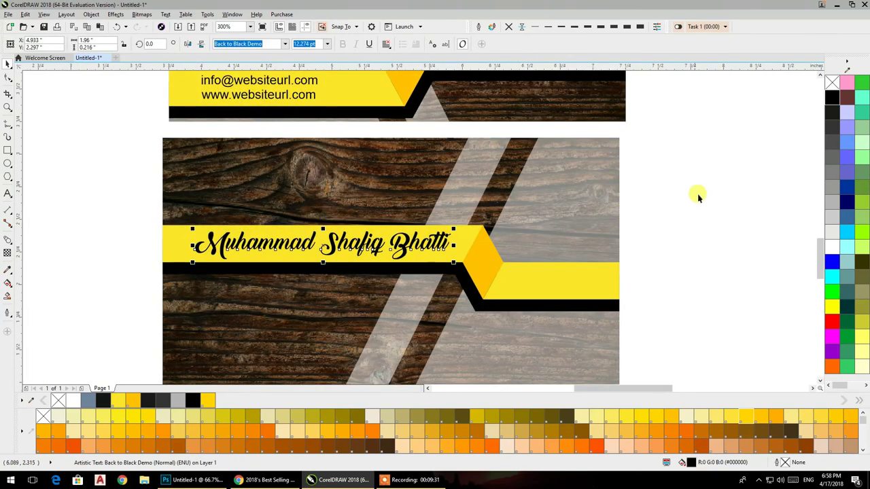
left_click(698, 195)
scroll(654, 194, "down", 2)
left_click_drag(577, 243, 503, 242)
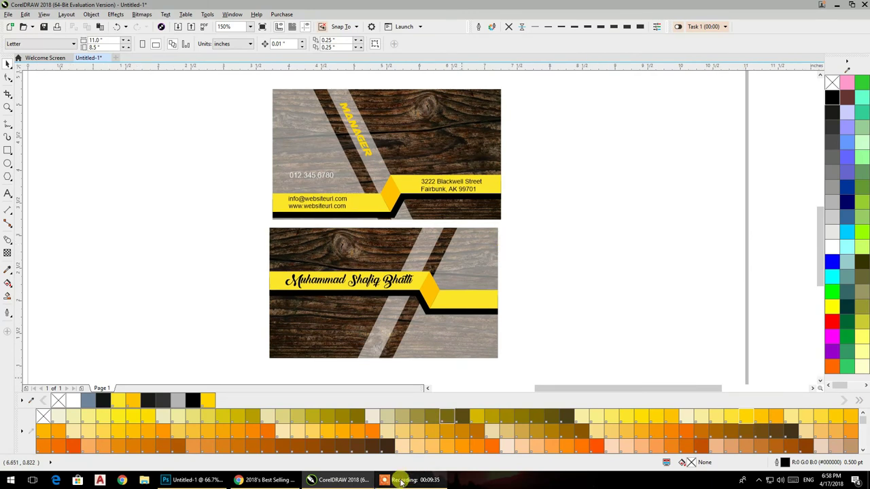
Step: Place a white copy of the script name across the front card's top right
left_click(599, 227)
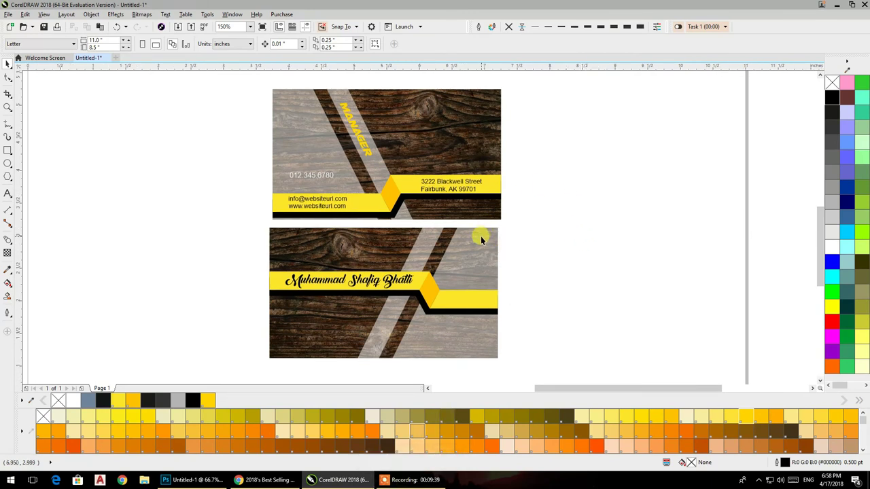
left_click_drag(391, 284, 473, 109)
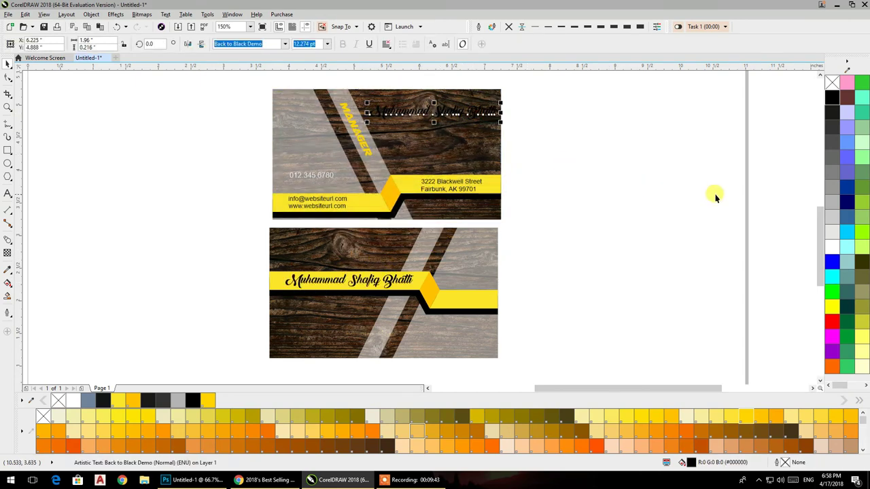
left_click(834, 250)
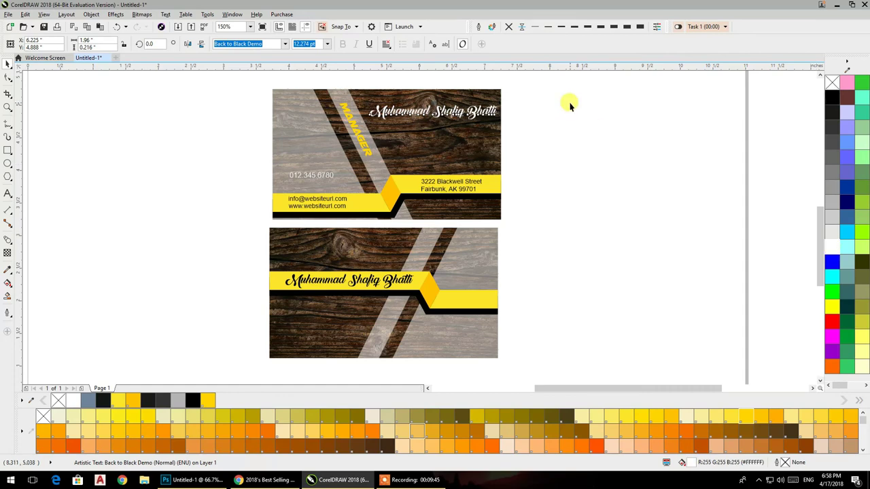
left_click_drag(480, 118, 476, 121)
left_click(552, 218)
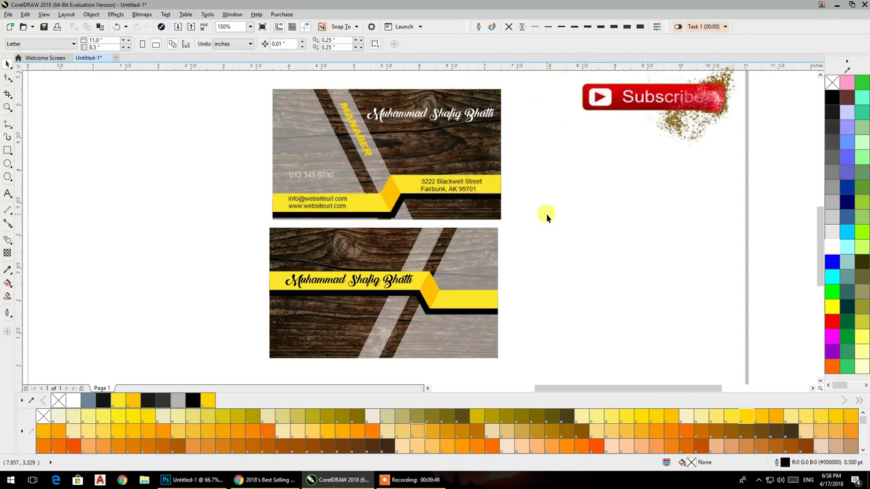
right_click(86, 166)
left_click(108, 213)
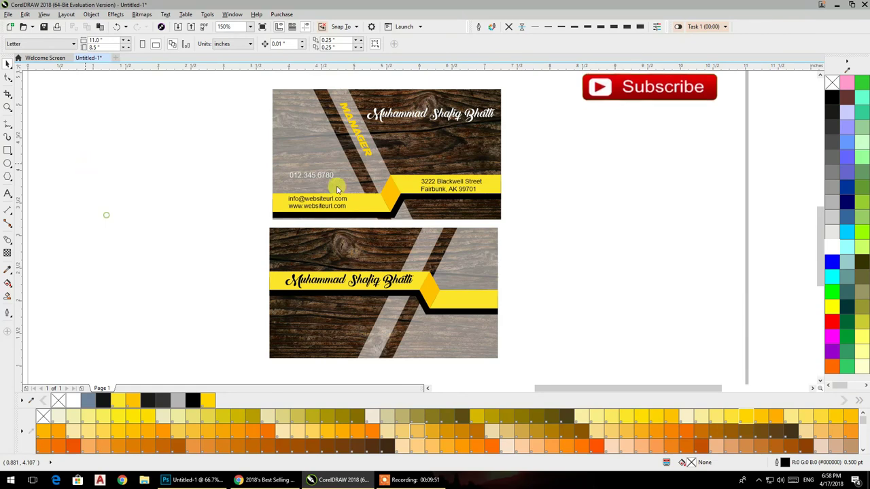
Step: Import the orange logo create_thfmbx.png from the MSB Grafix > My Logos folder
left_click(190, 22)
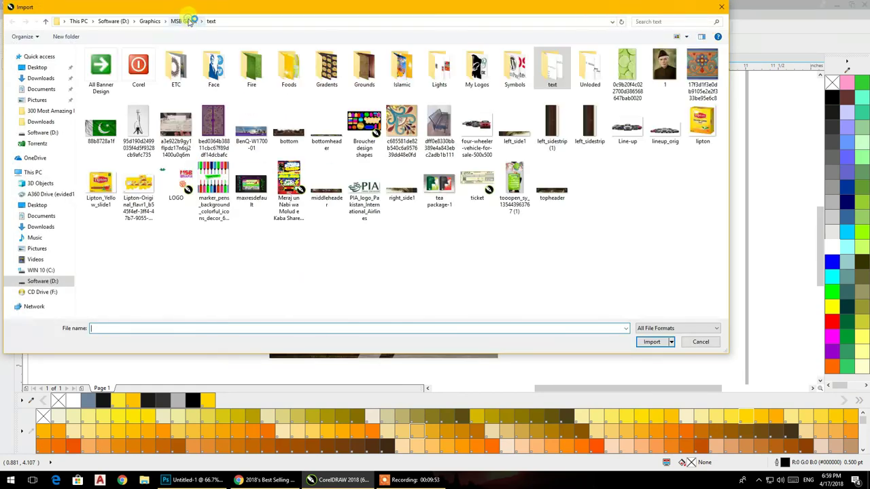
double_click(477, 75)
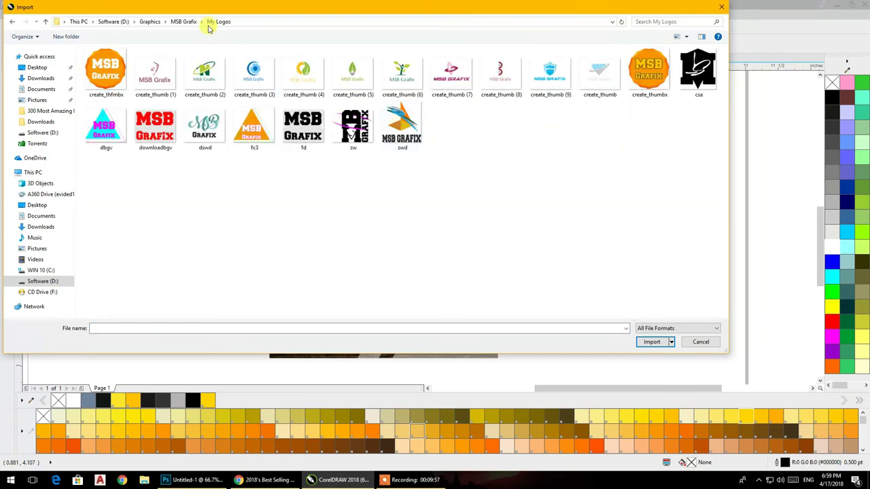
left_click(121, 76)
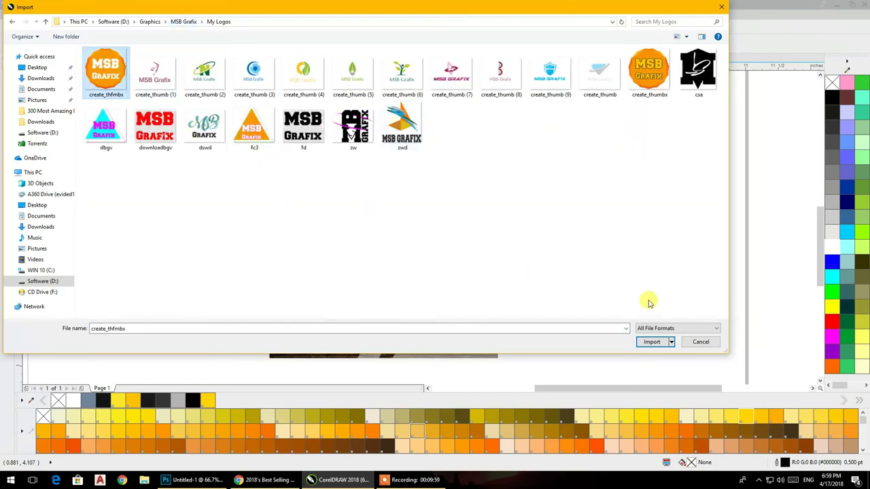
left_click(652, 341)
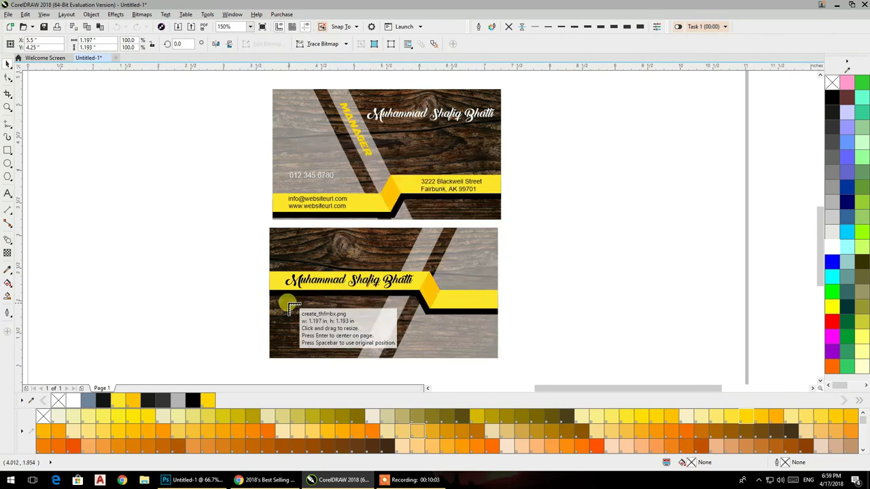
Step: Place the logo at the back card's lower left and a slightly smaller copy at the front's top left
left_click_drag(286, 303, 341, 350)
left_click_drag(317, 300, 317, 128)
left_click(619, 148)
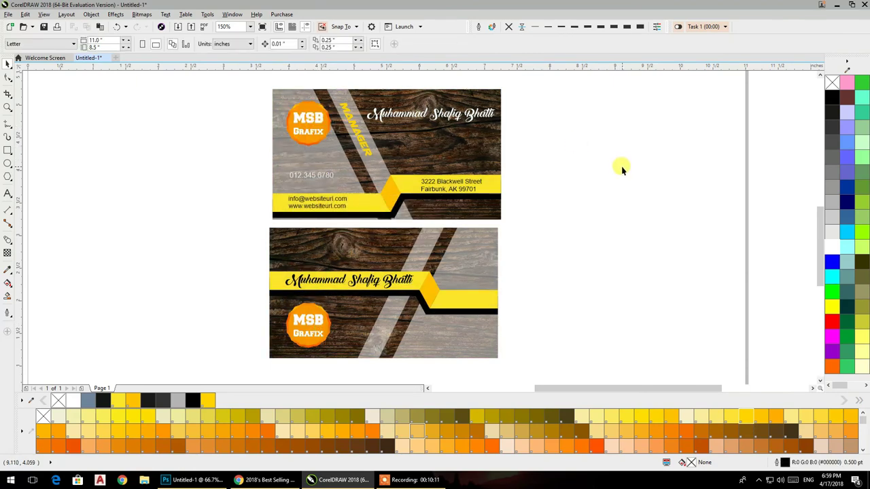
left_click(318, 120)
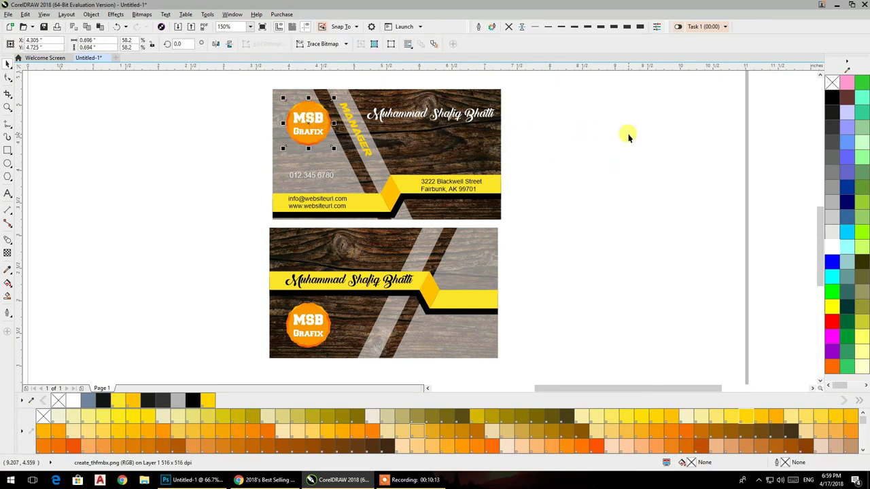
scroll(322, 116, "up", 2)
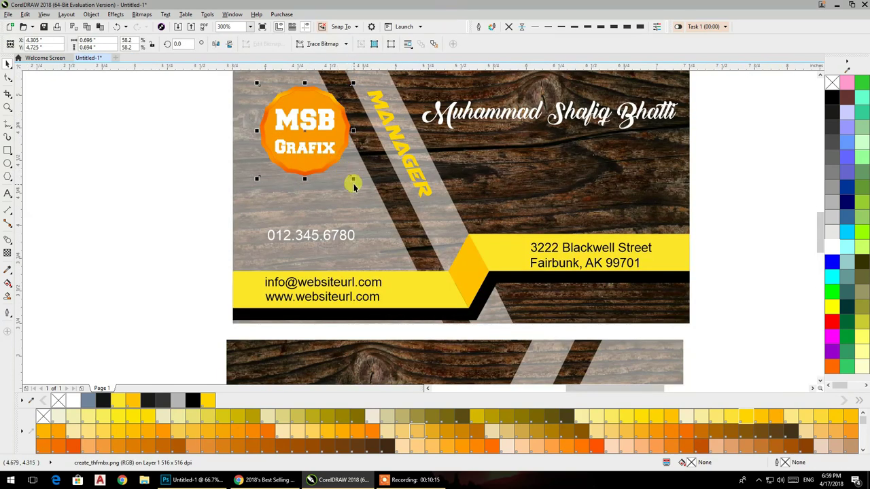
left_click_drag(348, 180, 343, 180)
left_click_drag(303, 123, 298, 124)
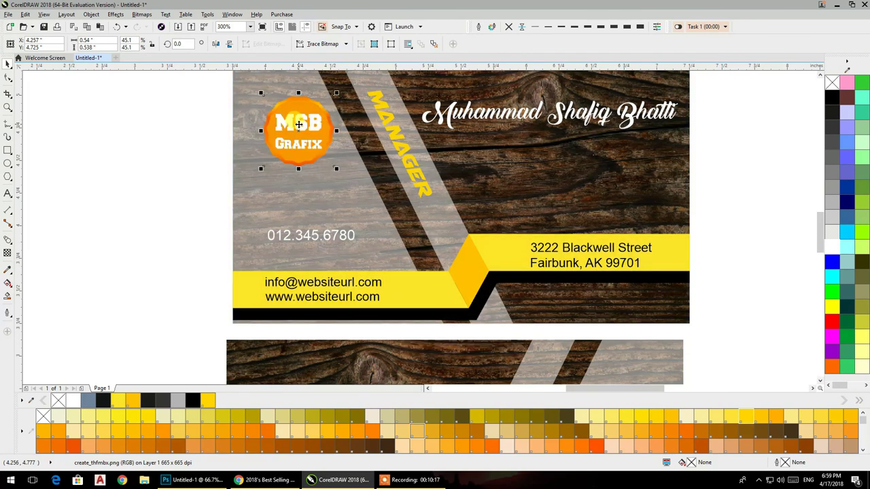
scroll(298, 124, "down", 2)
left_click(524, 148)
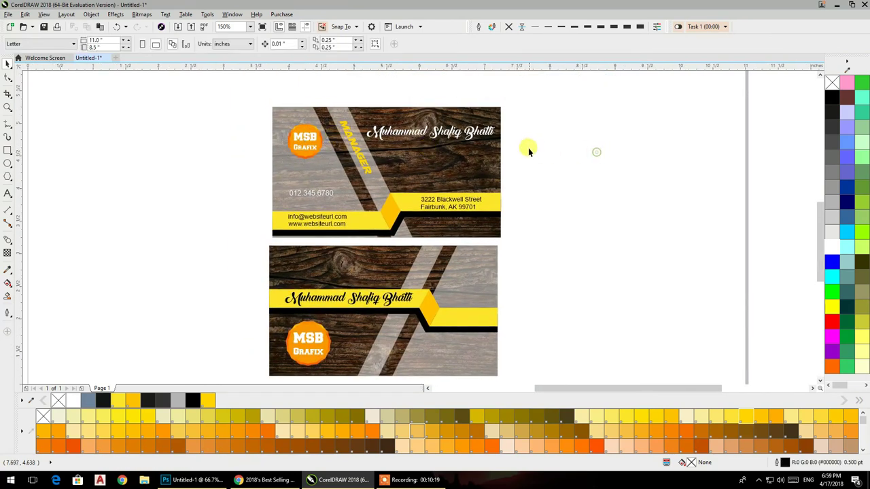
scroll(475, 148, "down", 2)
left_click_drag(474, 147, 435, 156)
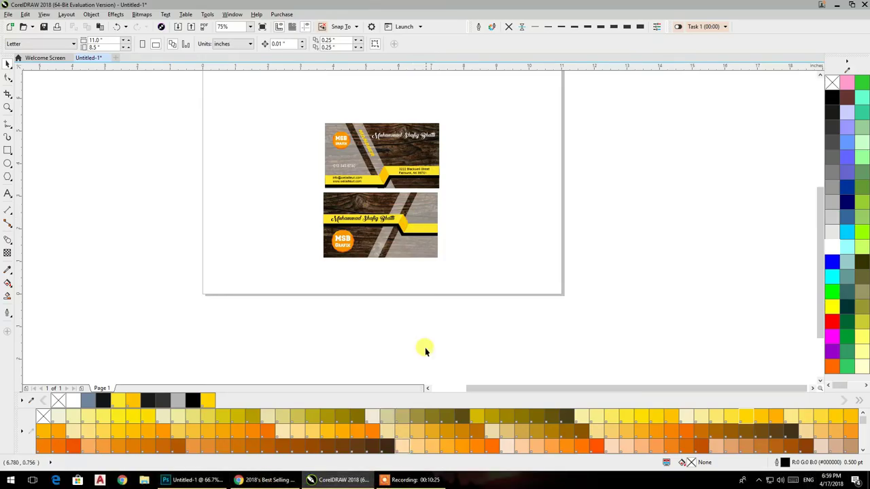
left_click(411, 480)
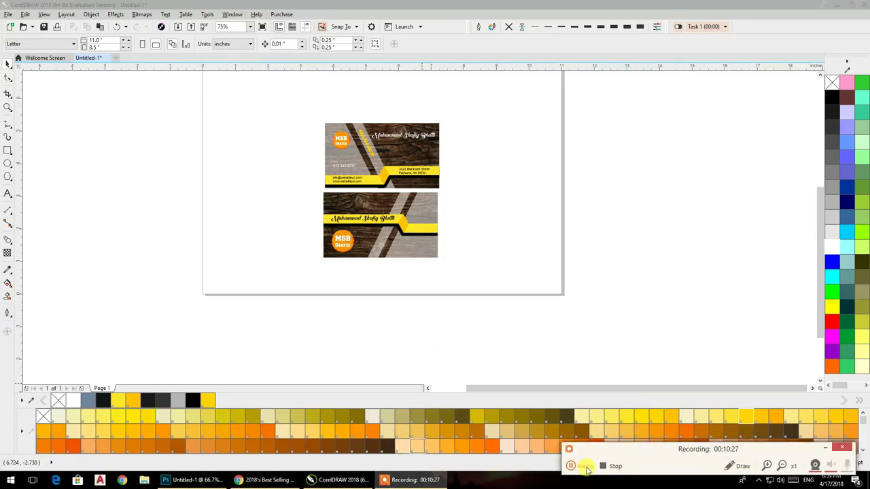